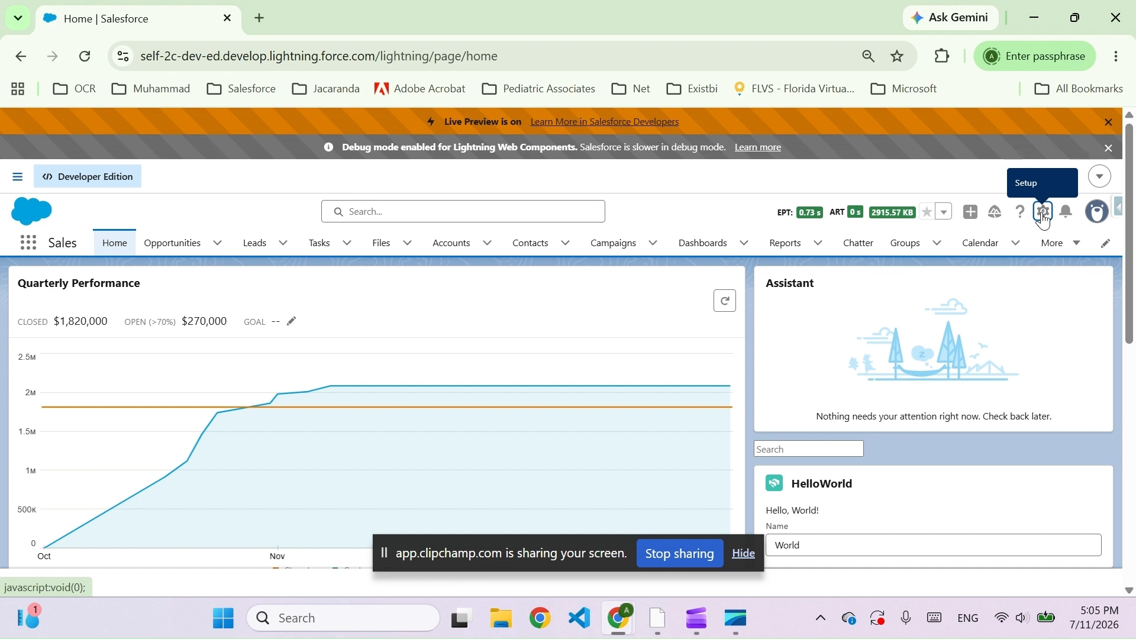
# - Go to Setup and find the External Client App Manager by searching for "External Client"
pyautogui.click(1043, 213)
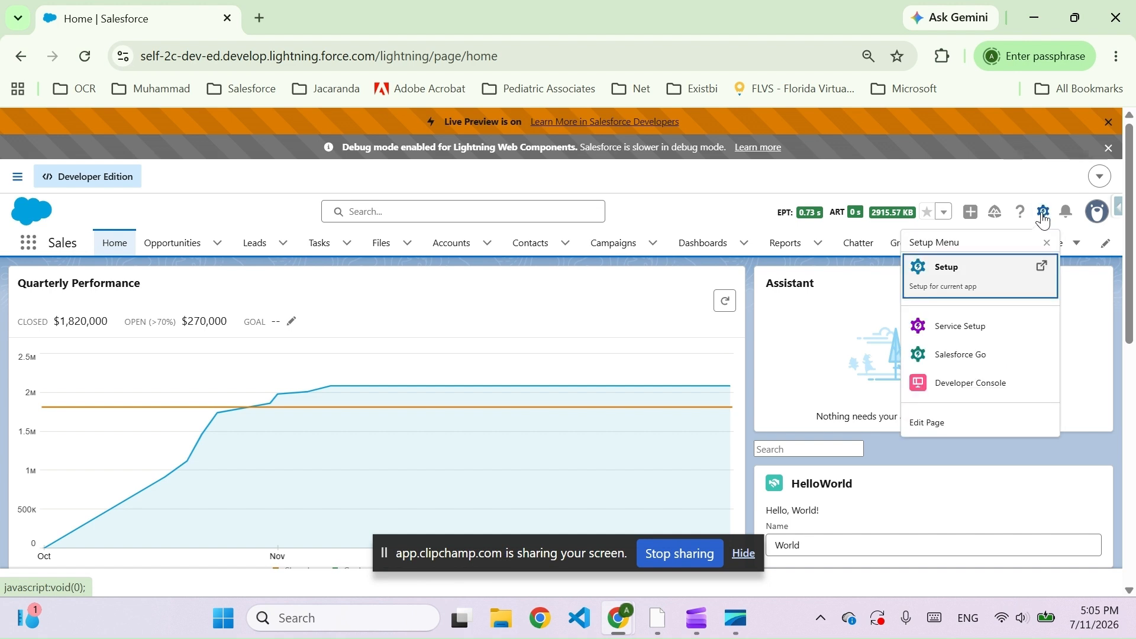
pyautogui.click(959, 284)
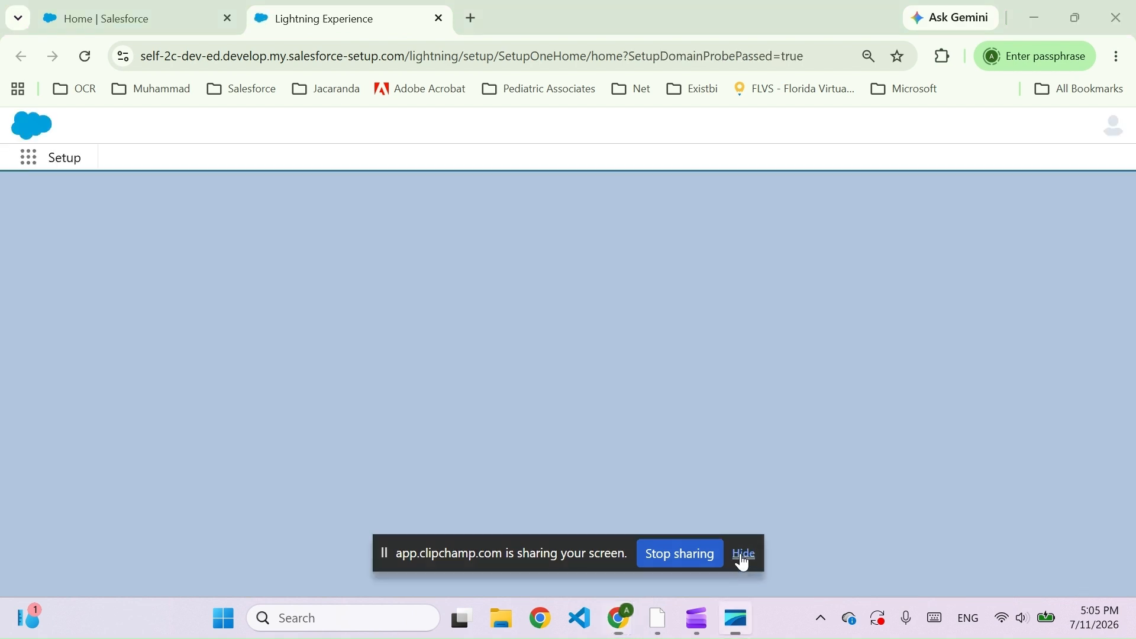
pyautogui.click(745, 556)
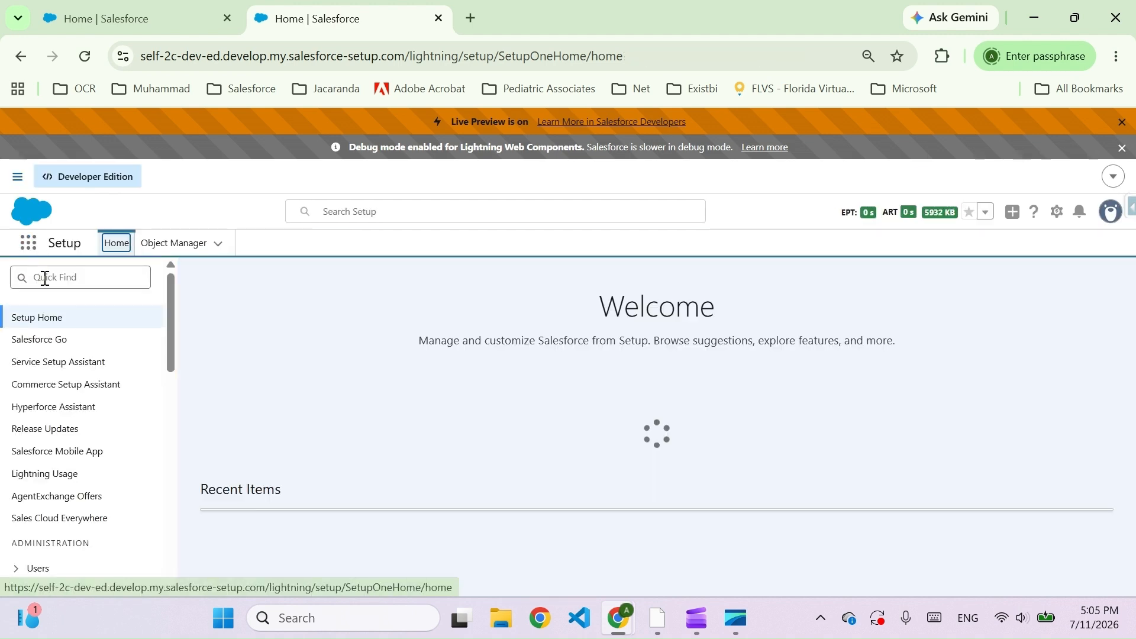
pyautogui.click(45, 278)
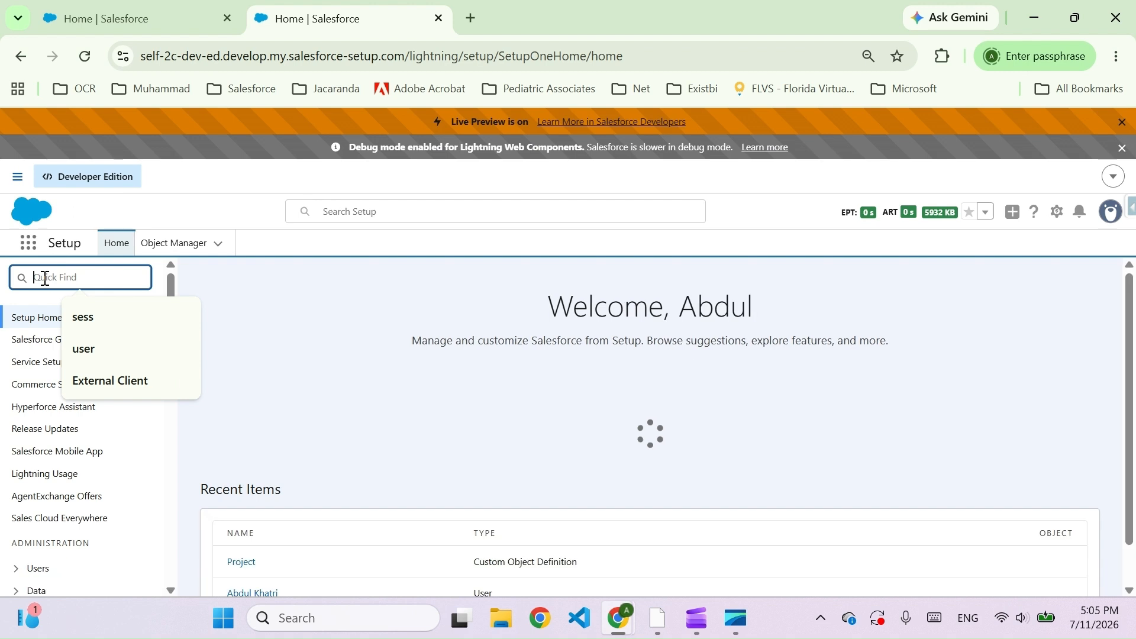
pyautogui.click(90, 382)
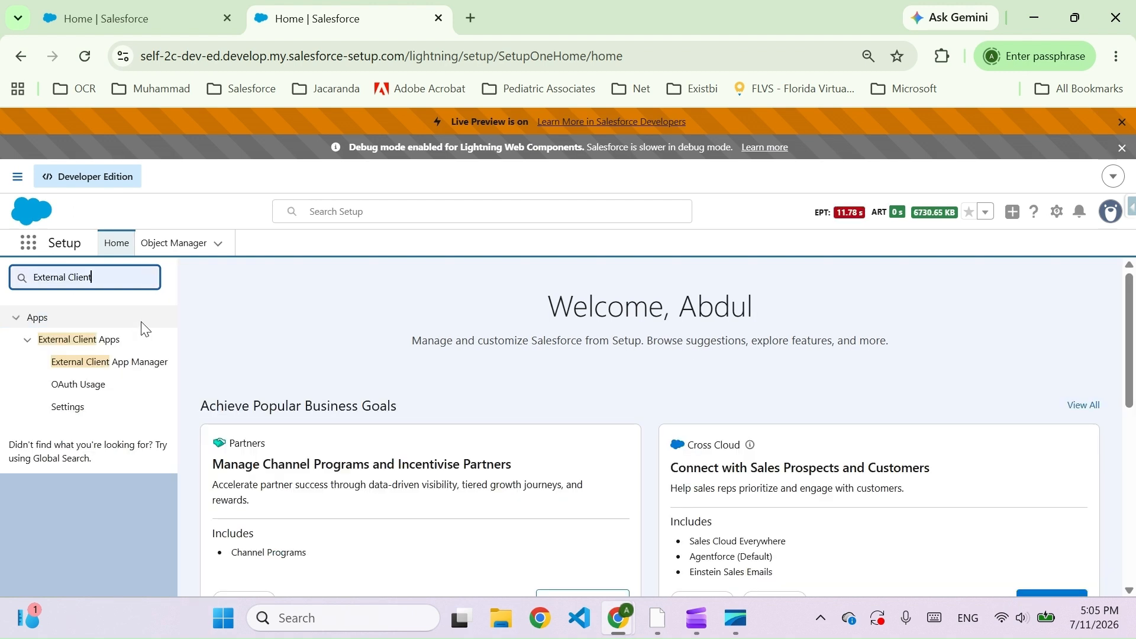
pyautogui.click(119, 370)
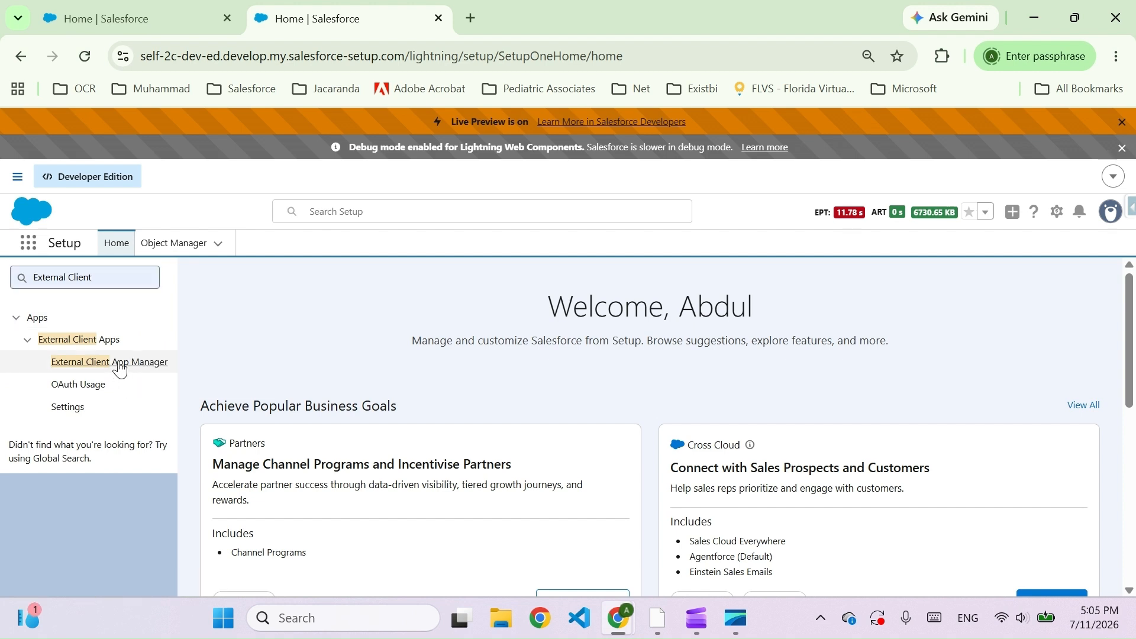
pyautogui.click(120, 368)
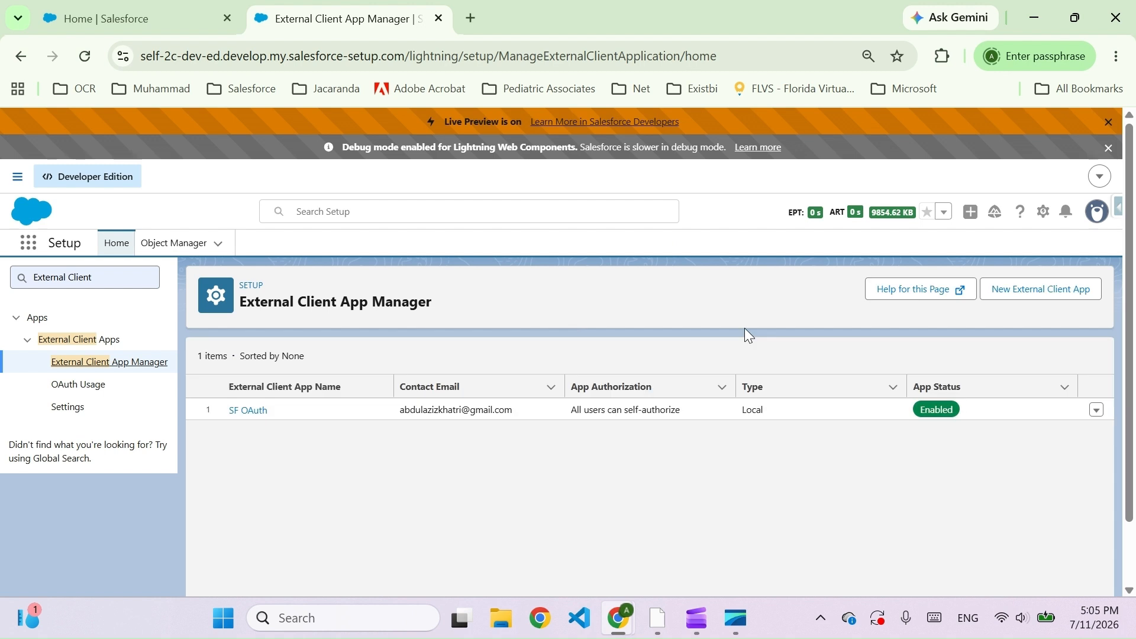
# - Start a new external client app named Claude Demo and fill in the contact email
pyautogui.click(1051, 291)
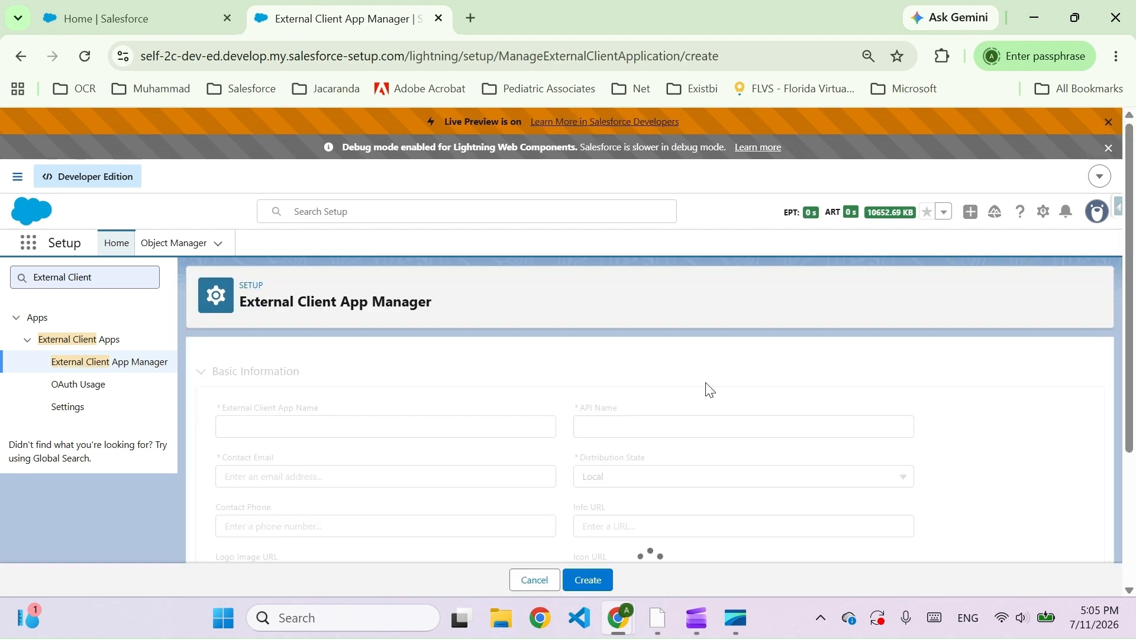
pyautogui.click(276, 424)
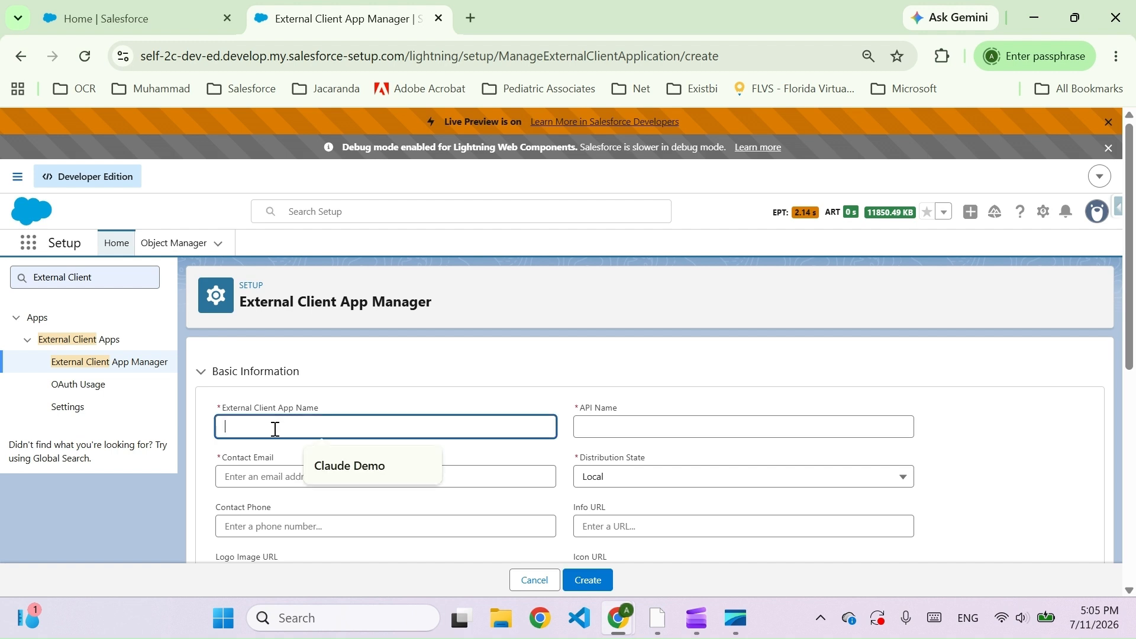
pyautogui.click(343, 466)
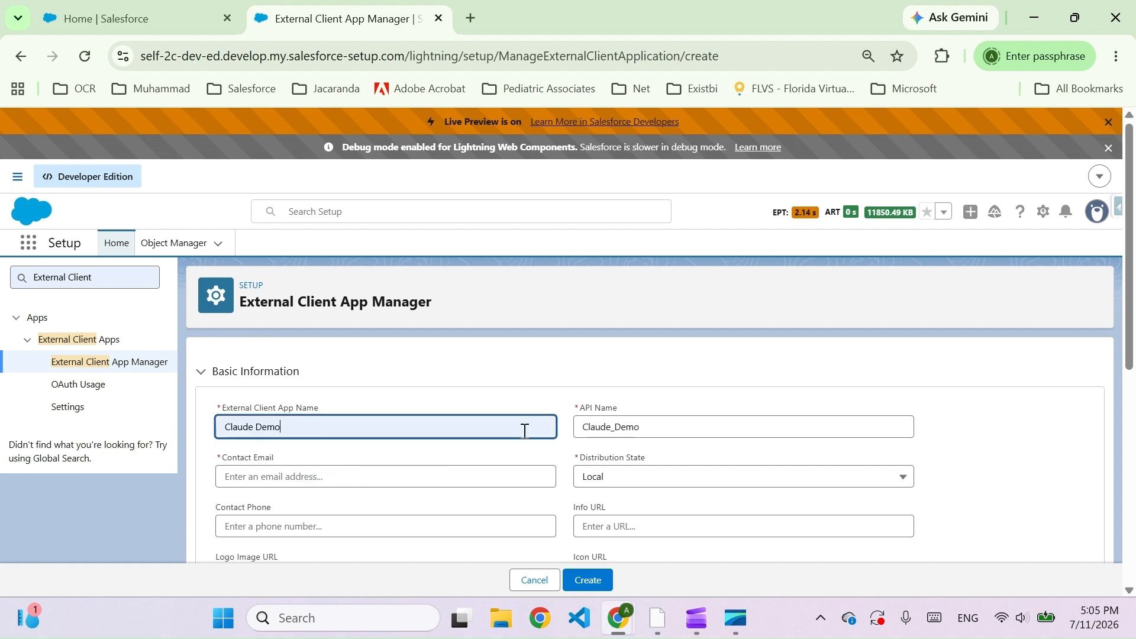
pyautogui.click(259, 476)
pyautogui.click(399, 395)
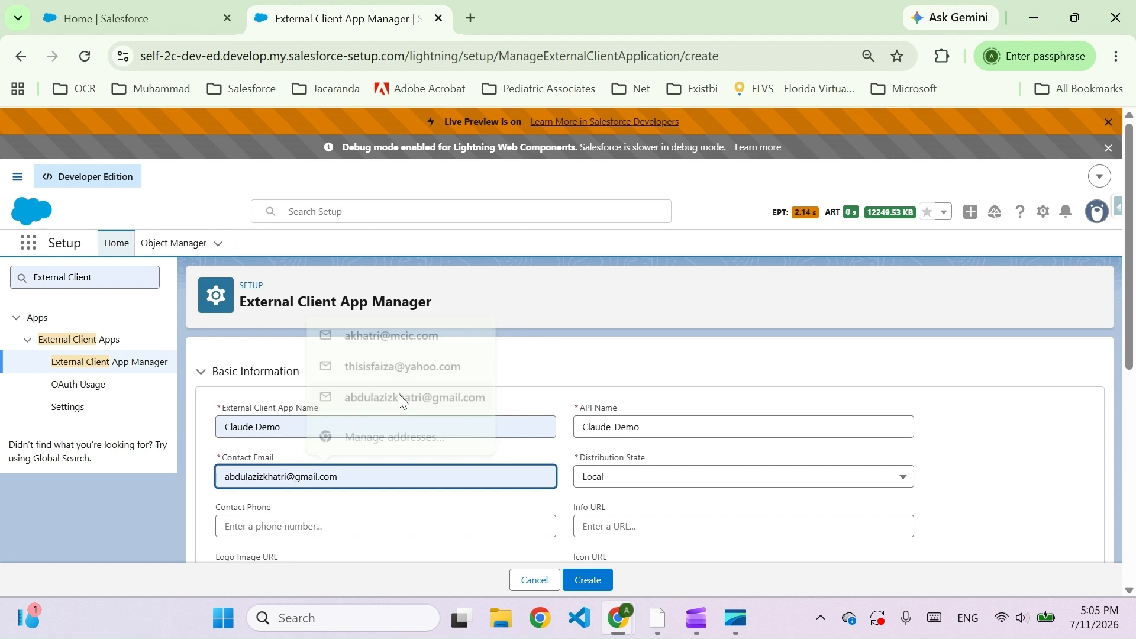
# - Enable OAuth in the API settings of the new external client app
pyautogui.scroll(-1, 683, 403)
pyautogui.scroll(-3, 683, 404)
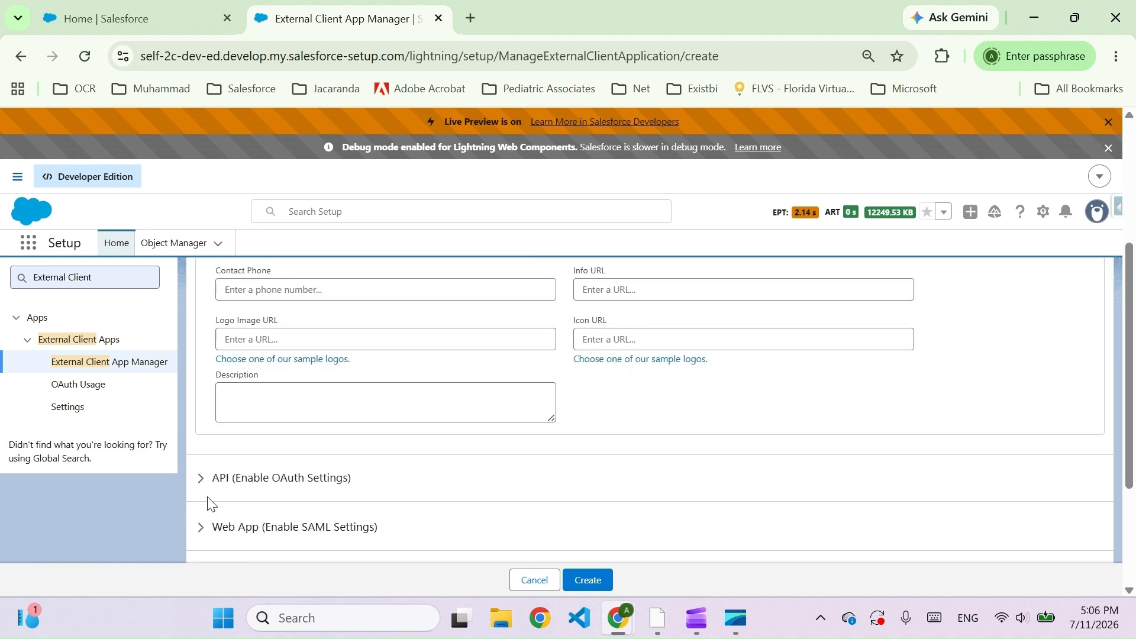
pyautogui.click(200, 477)
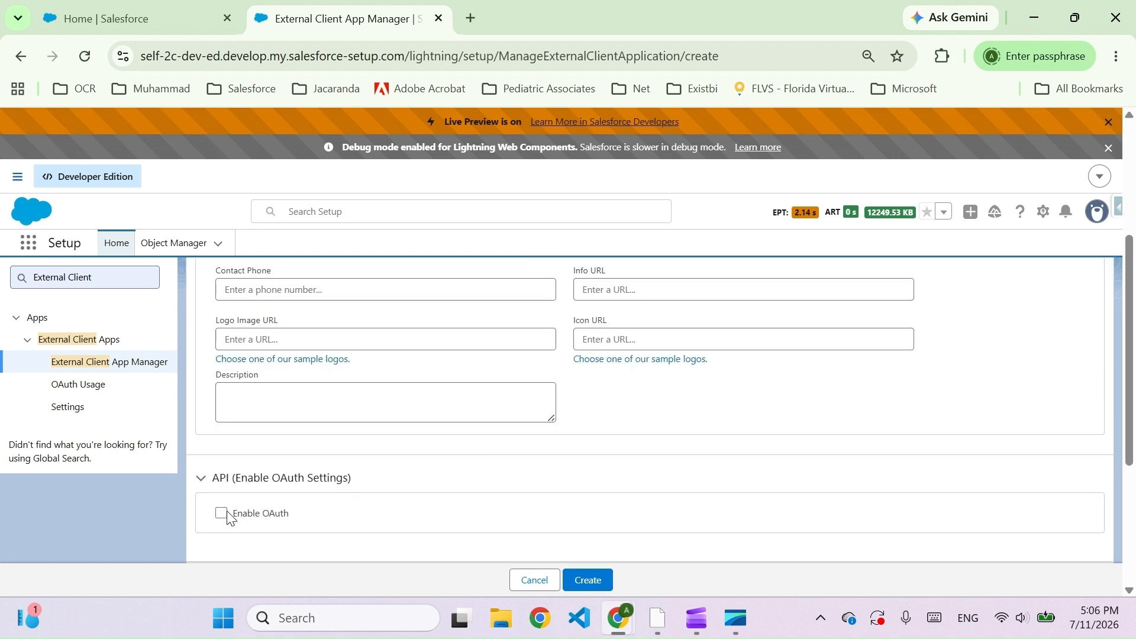
pyautogui.click(229, 517)
pyautogui.scroll(-2, 308, 509)
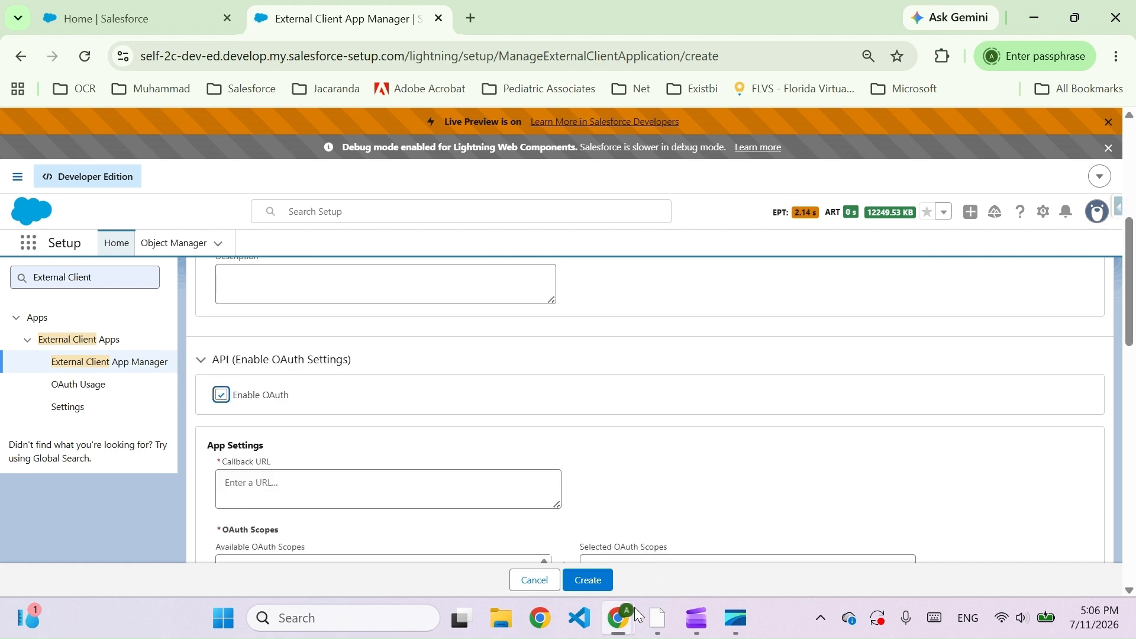
pyautogui.click(658, 619)
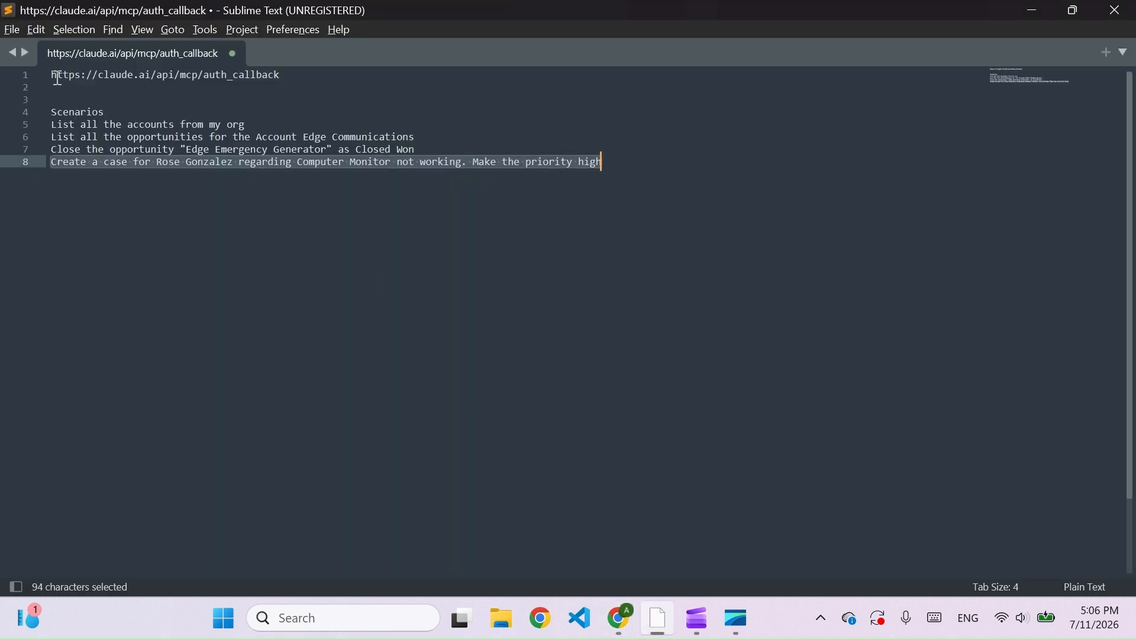
pyautogui.moveTo(53, 79); pyautogui.dragTo(258, 77)
pyautogui.click(285, 76)
pyautogui.hotkey('ctrl', 'c')
pyautogui.moveTo(52, 88); pyautogui.dragTo(17, 77)
pyautogui.hotkey('alt', 'Tab')
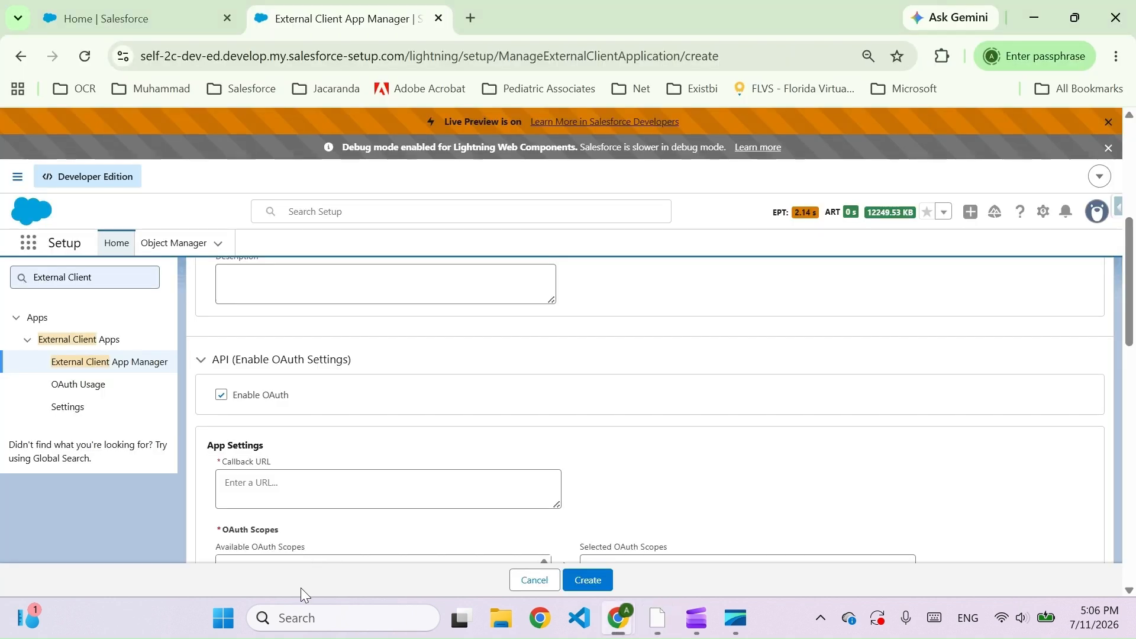
pyautogui.click(321, 484)
pyautogui.hotkey('ctrl', 'v')
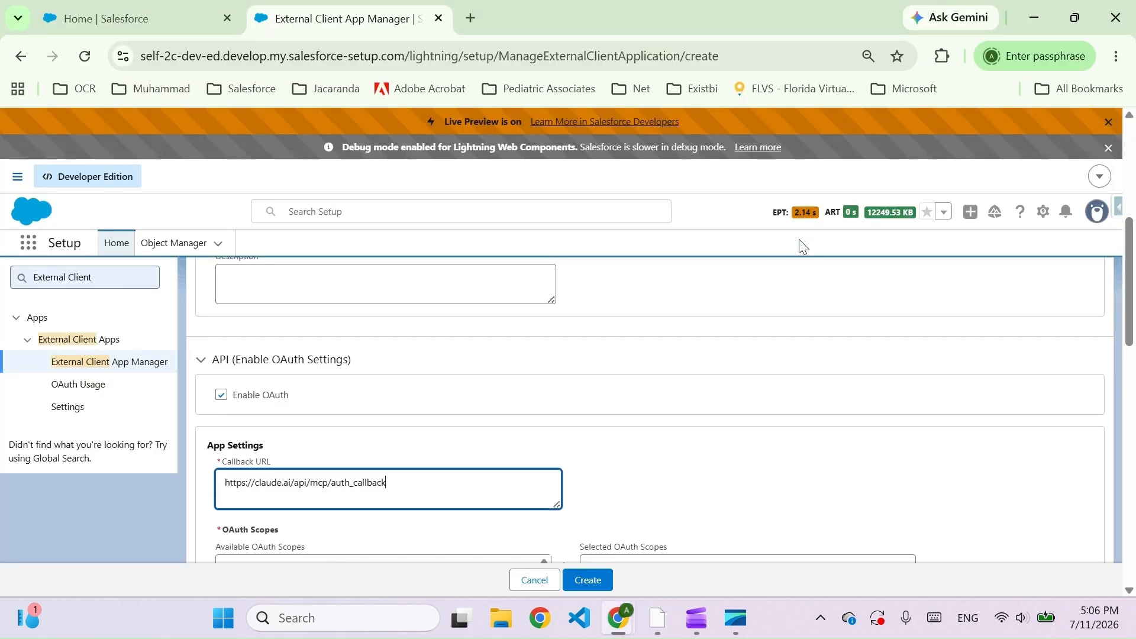
# - Add the OAuth scope "Perform requests at any time (refresh_token, offline_access)" to the selected scopes
pyautogui.scroll(-3, 530, 378)
pyautogui.scroll(-1, 345, 473)
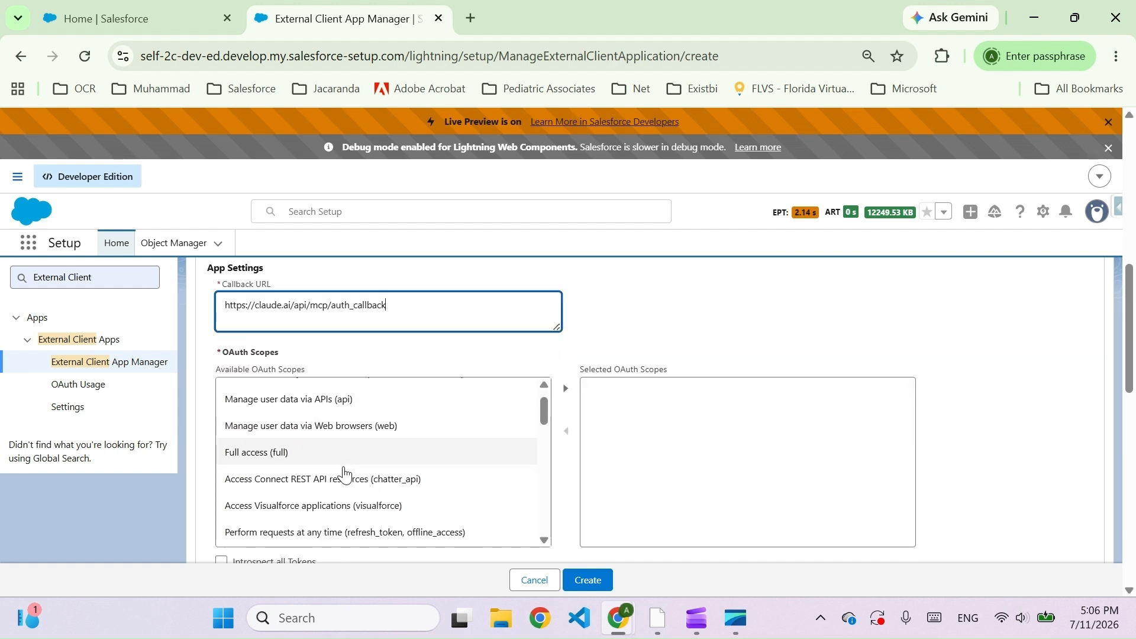
pyautogui.scroll(-1, 345, 474)
pyautogui.click(337, 495)
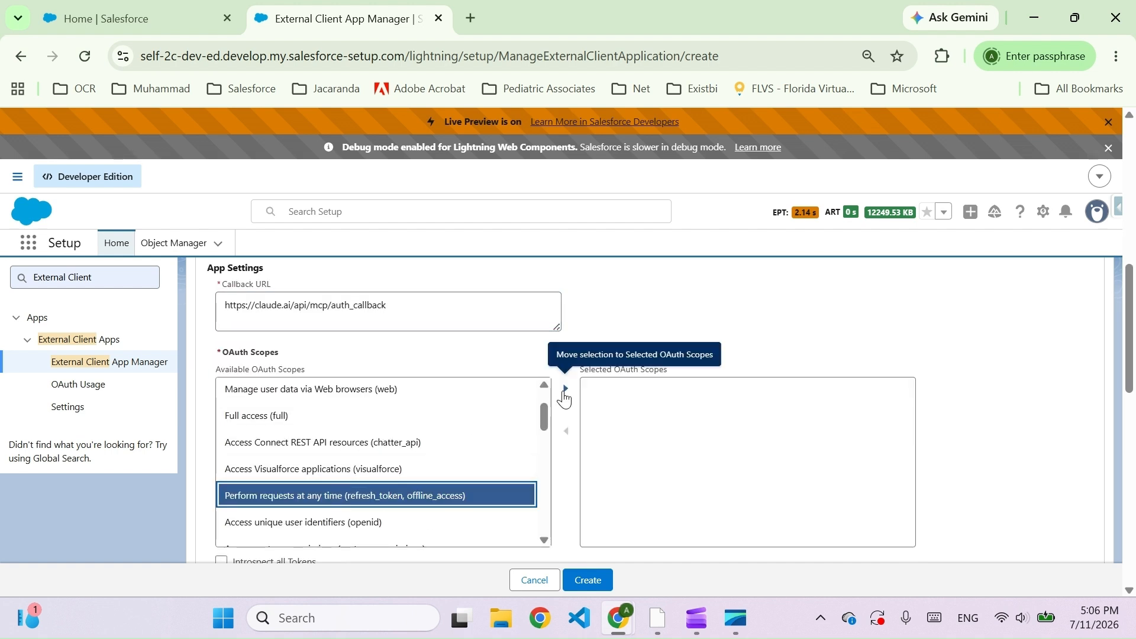
pyautogui.click(565, 389)
# - Add the OAuth scope "Access Salesforce hosted MCP servers (mcp_api)" to the selected scopes
pyautogui.scroll(-10, 441, 474)
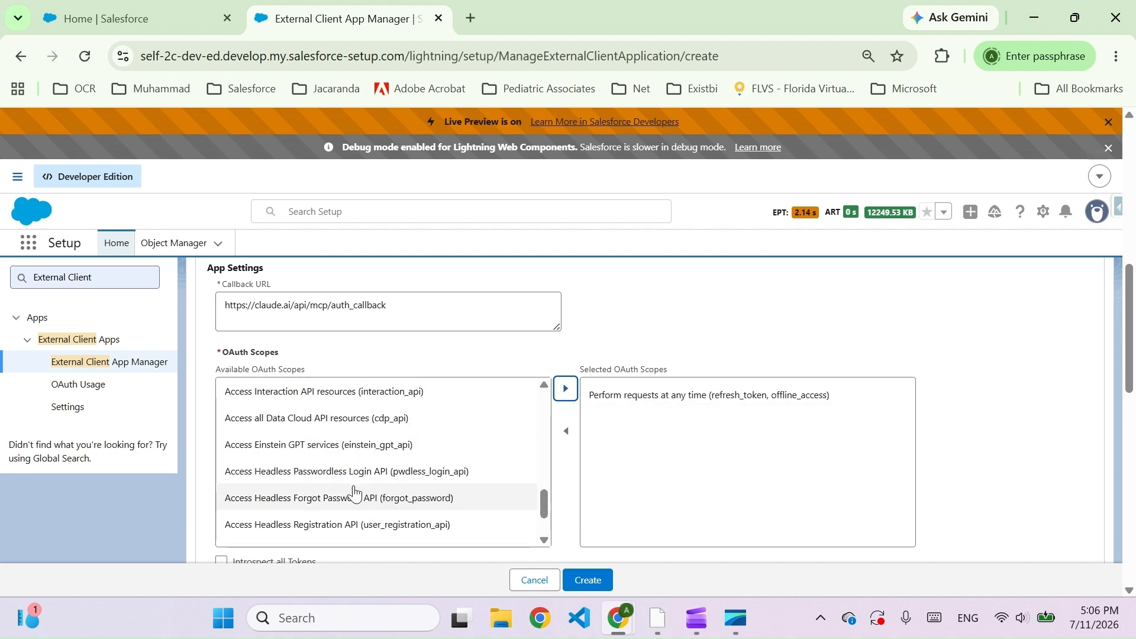
pyautogui.scroll(-2, 362, 484)
pyautogui.scroll(-1, 368, 483)
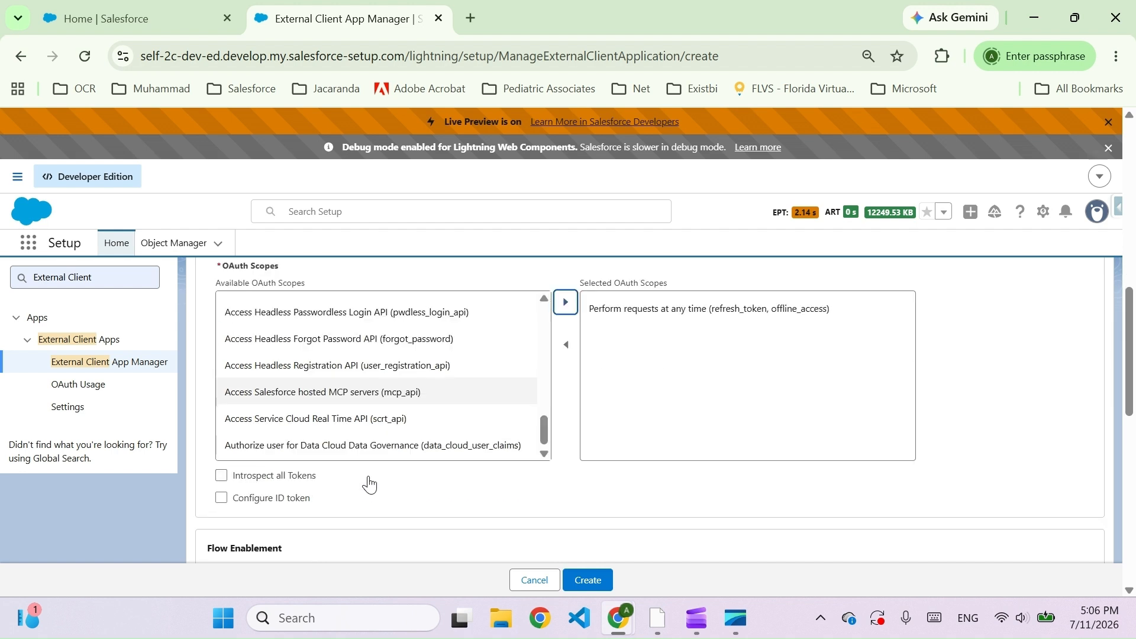
pyautogui.click(383, 397)
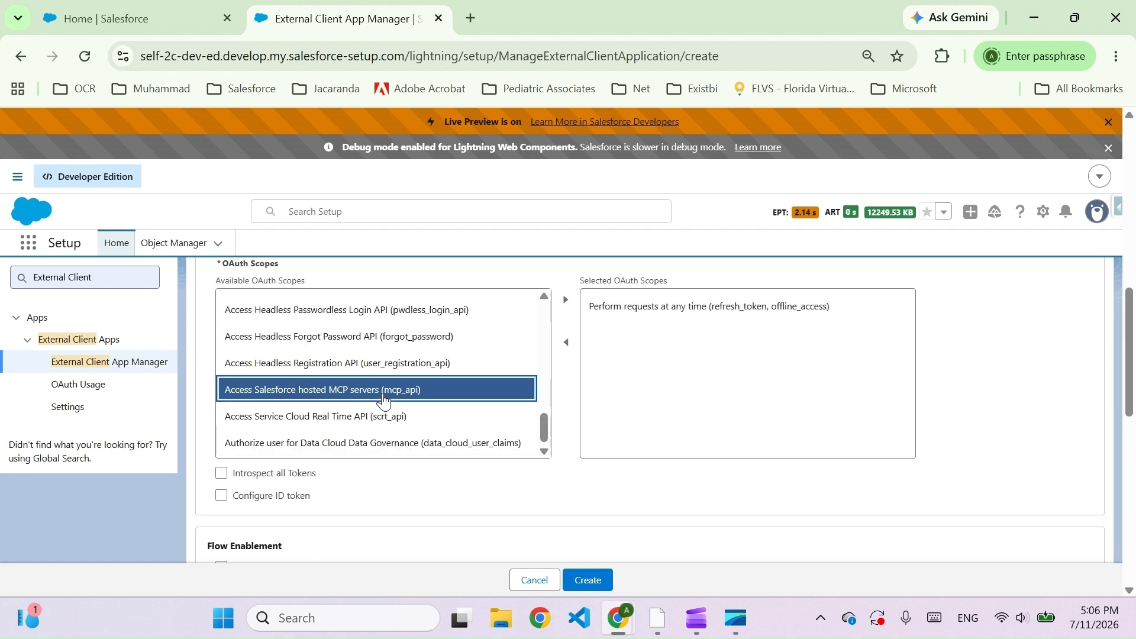
pyautogui.click(567, 305)
# - Turn off required secrets for Web Server and Refresh Token flows, enable JWT-based access tokens for named users, and create the app
pyautogui.scroll(-2, 485, 437)
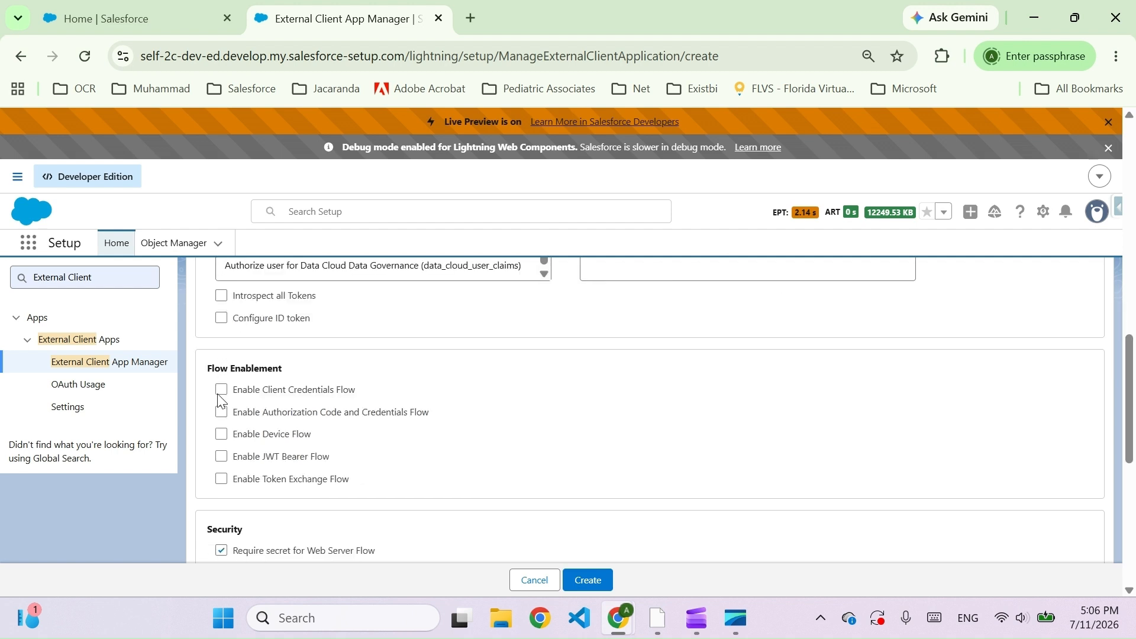
pyautogui.scroll(-2, 220, 400)
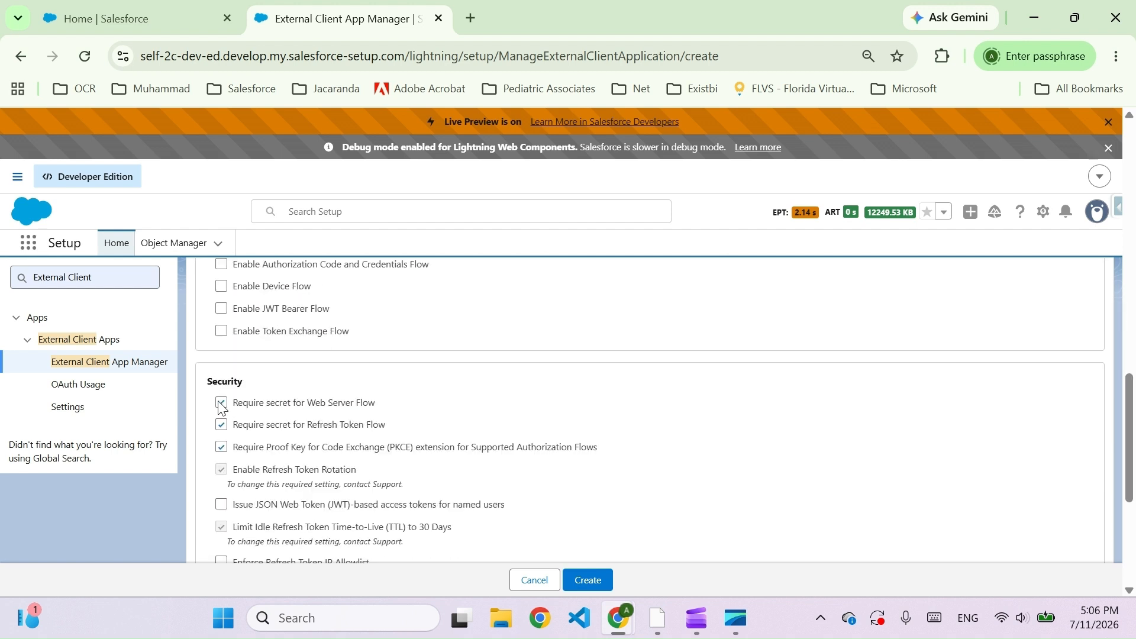
pyautogui.click(222, 403)
pyautogui.click(221, 425)
pyautogui.scroll(-1, 231, 447)
pyautogui.click(221, 445)
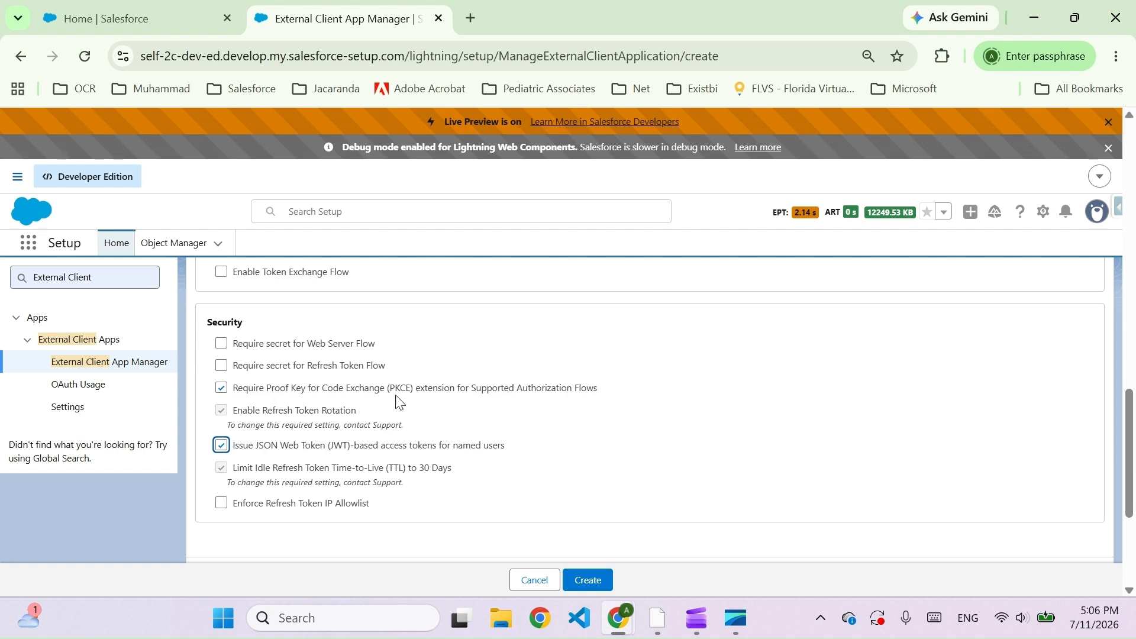
pyautogui.scroll(-2, 545, 507)
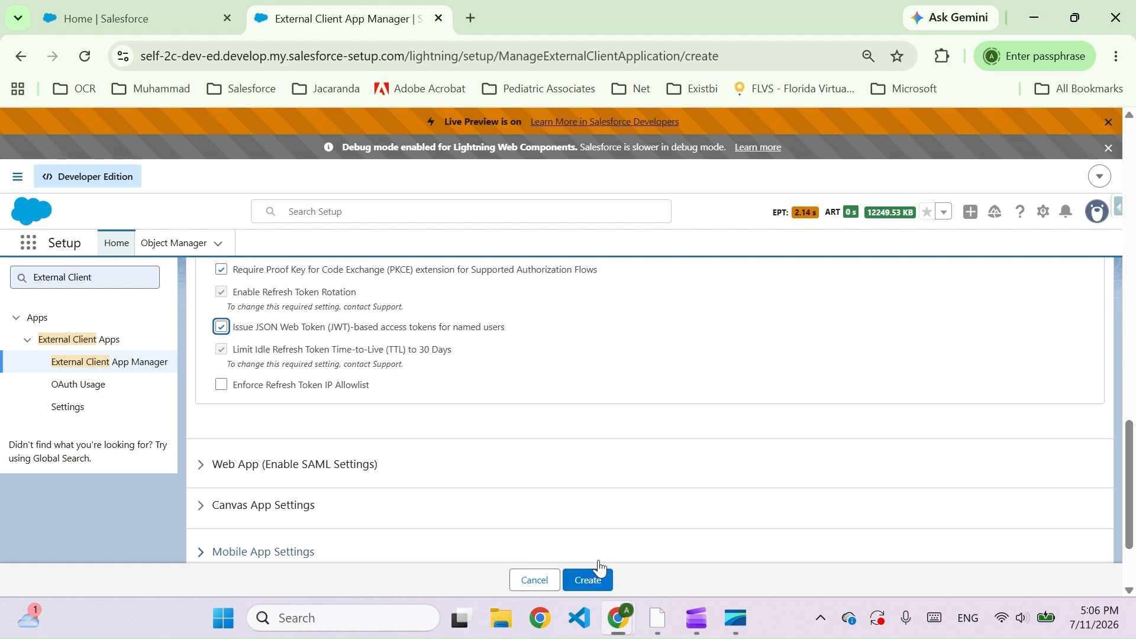
pyautogui.click(588, 580)
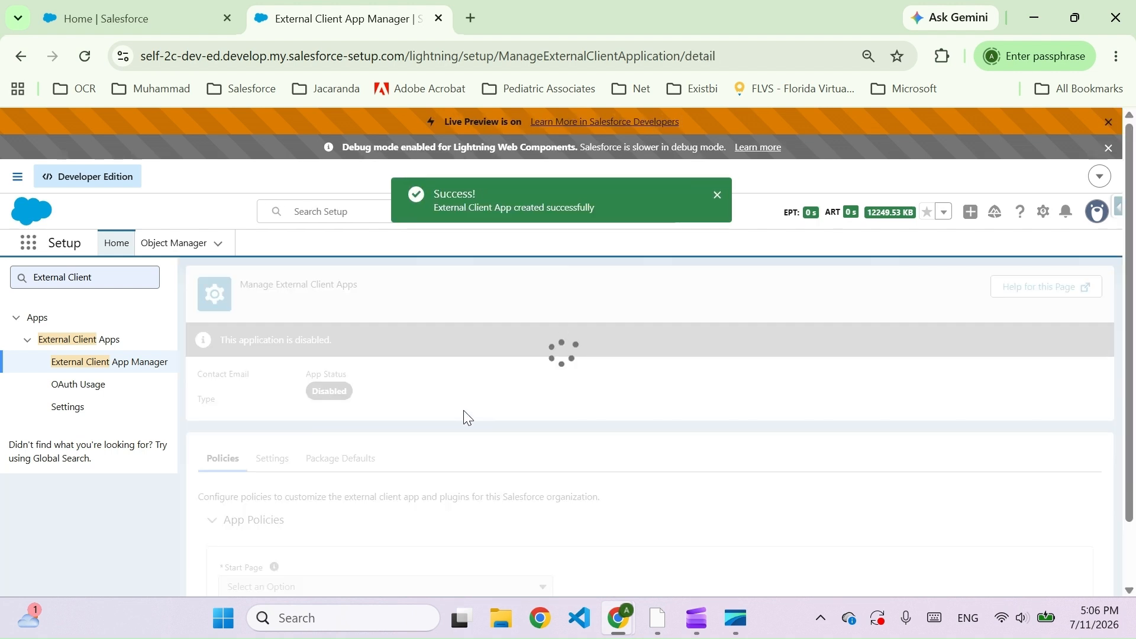
# - Expand the OAuth settings of the Claude Demo app and request access to its consumer key and secret
pyautogui.scroll(-1, 509, 361)
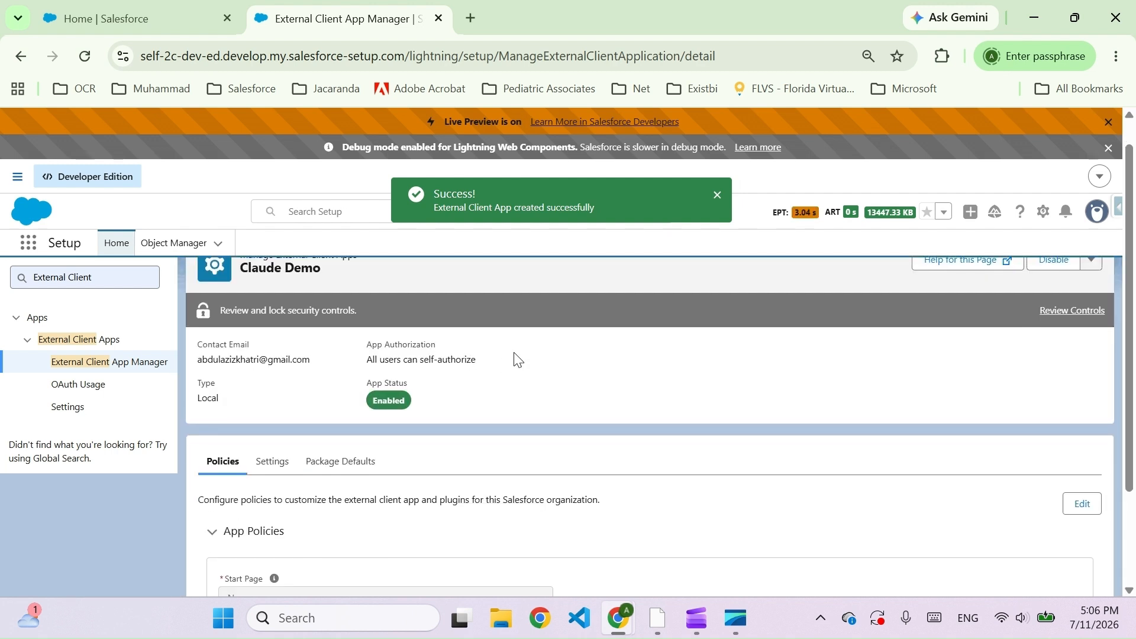
pyautogui.scroll(-1, 514, 355)
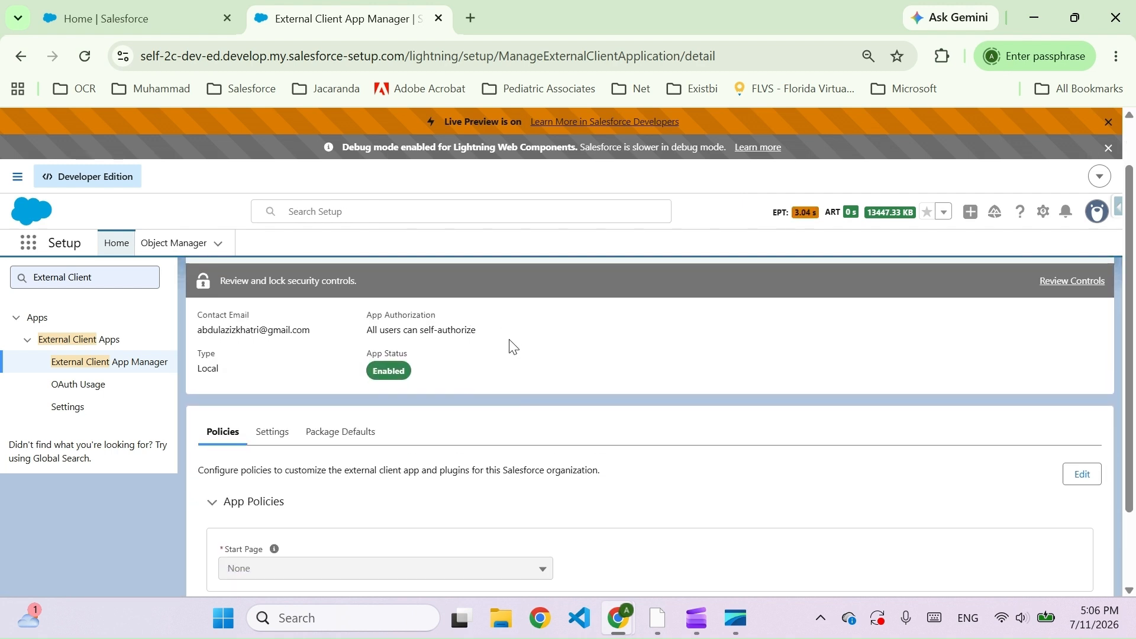
pyautogui.scroll(-2, 512, 343)
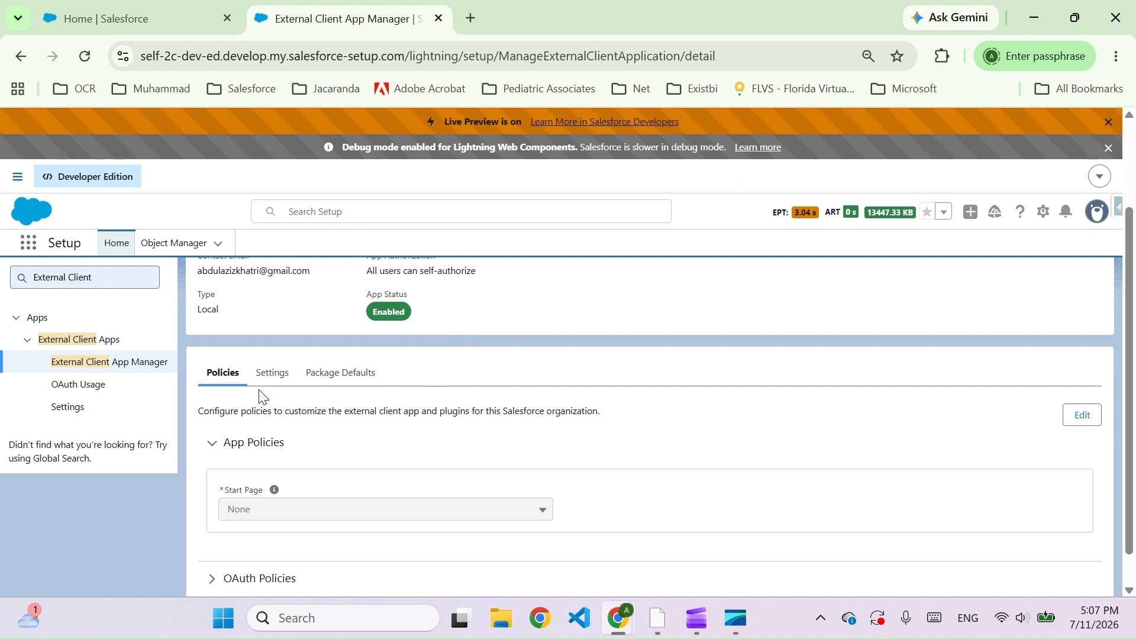
pyautogui.scroll(-1, 341, 391)
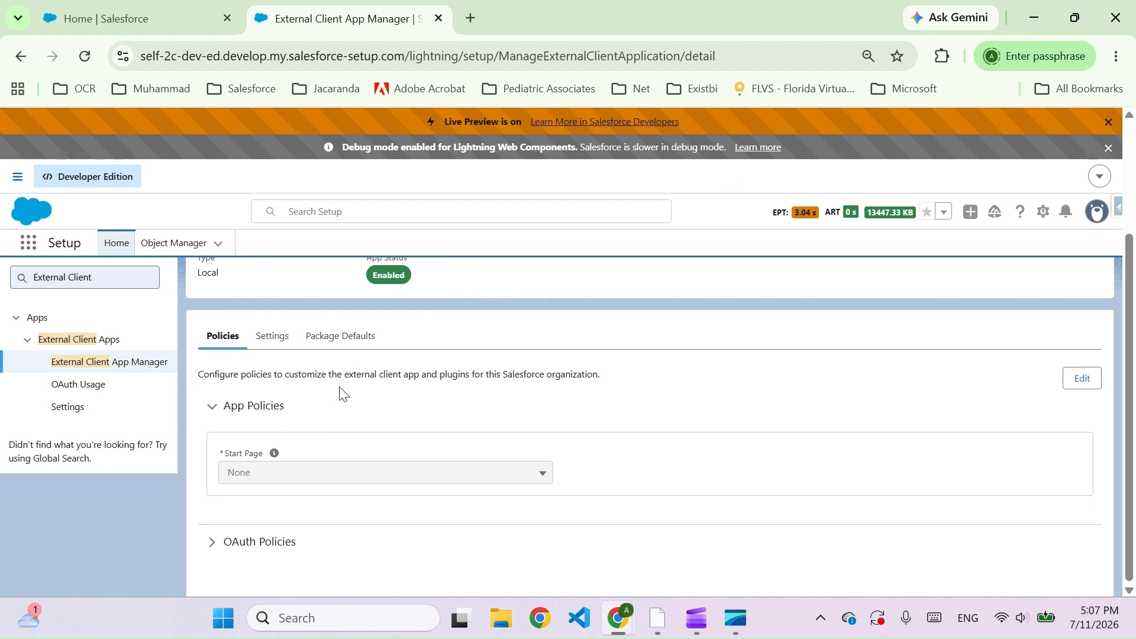
pyautogui.click(266, 344)
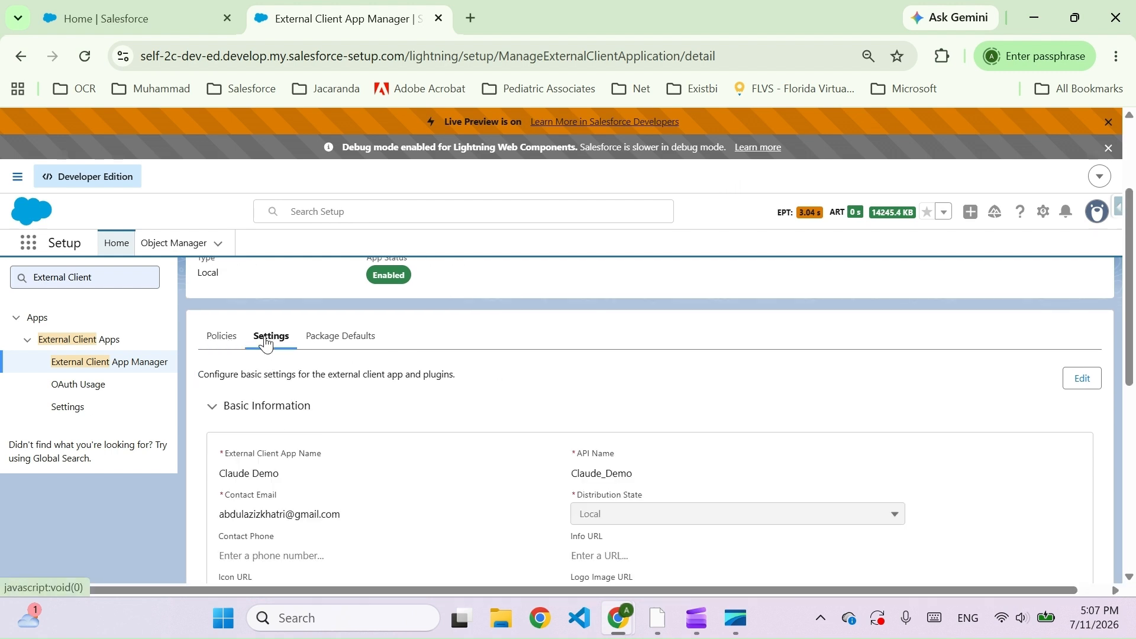
pyautogui.scroll(-4, 301, 351)
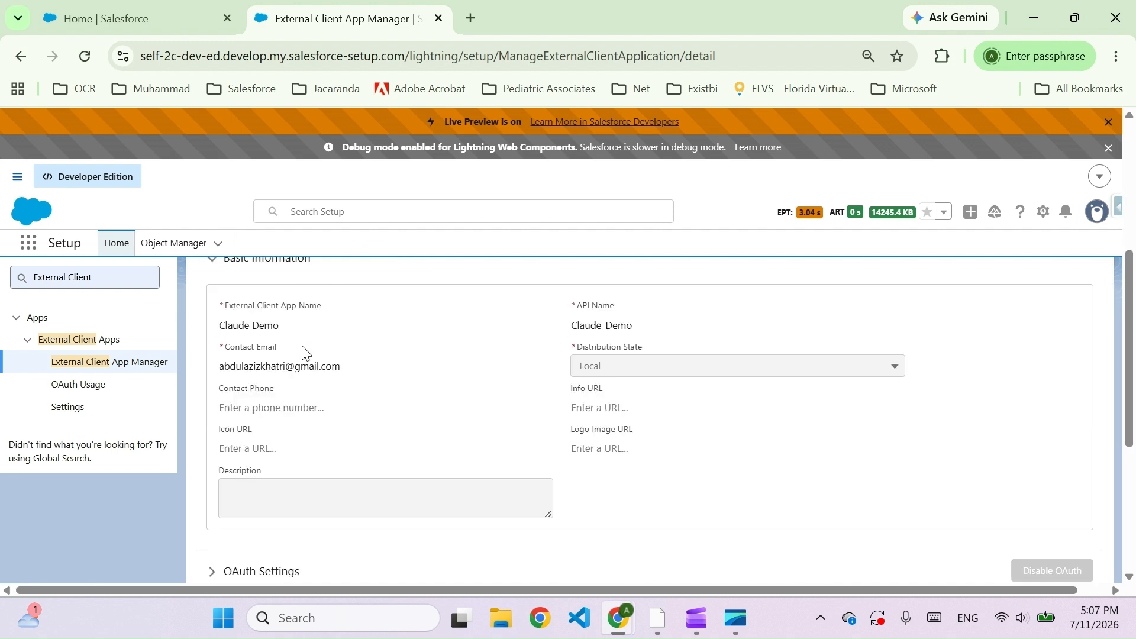
pyautogui.scroll(-5, 267, 379)
pyautogui.click(240, 395)
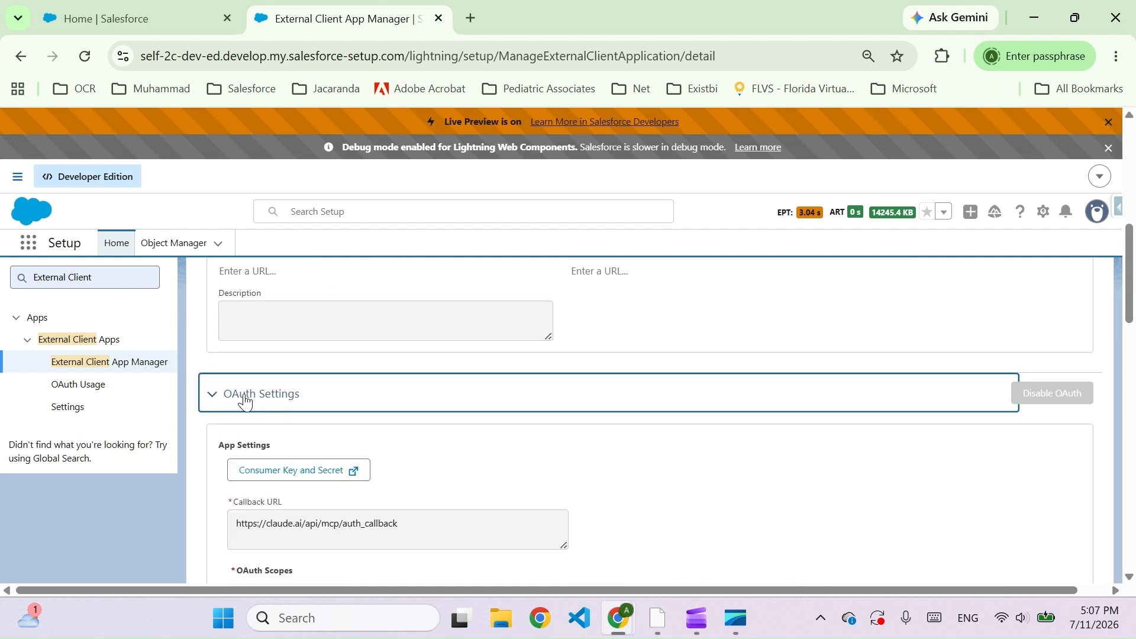
pyautogui.click(276, 474)
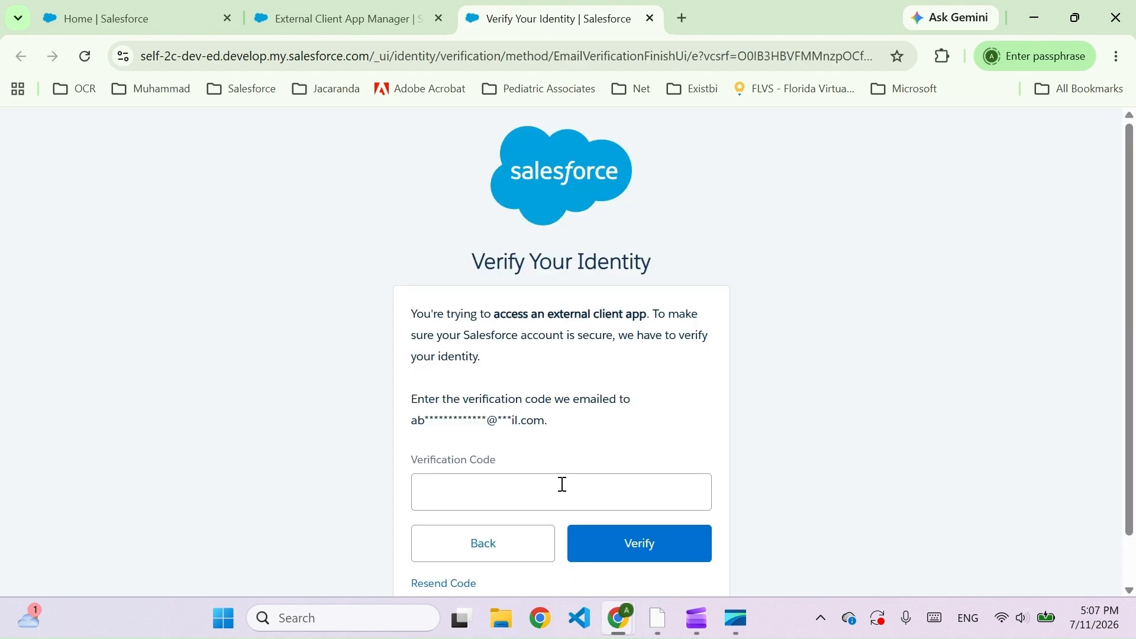
# - Switch to Gmail, open the newest "Verify your identity in Salesforce" email, and copy its verification code
pyautogui.hotkey('alt', 'Tab')
pyautogui.press('Tab')
pyautogui.press('Tab')
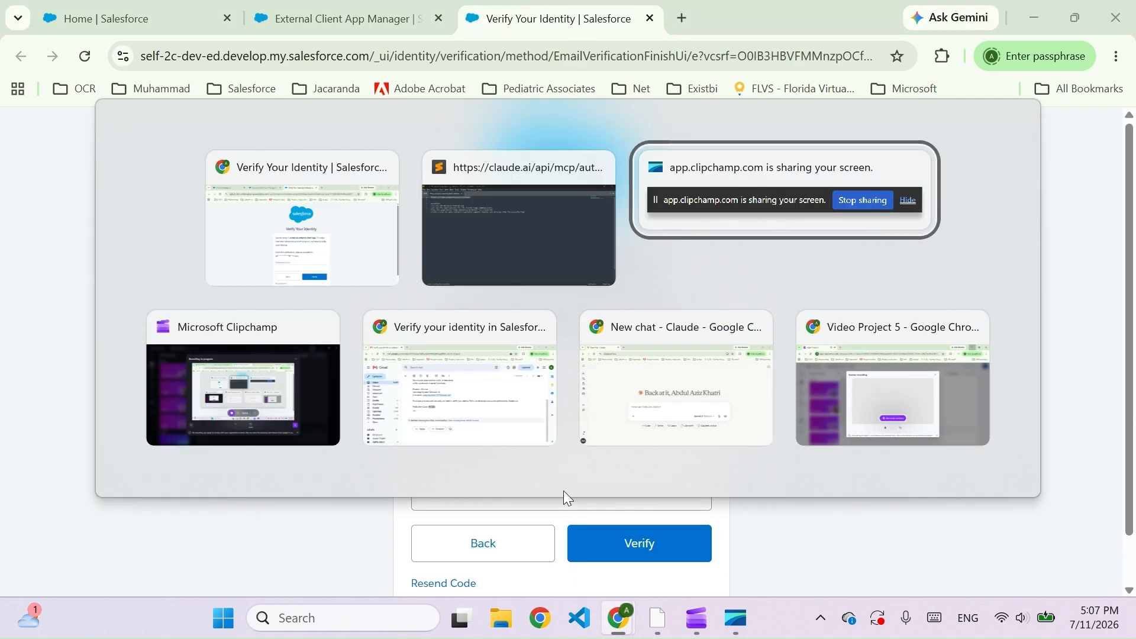
pyautogui.press('Tab')
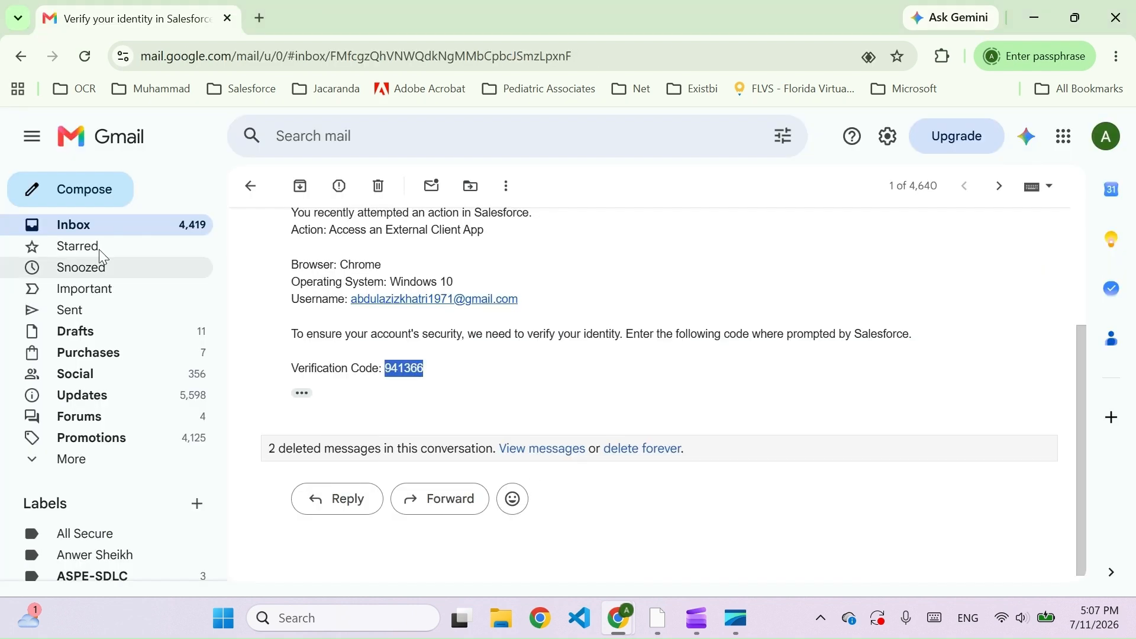
pyautogui.click(84, 224)
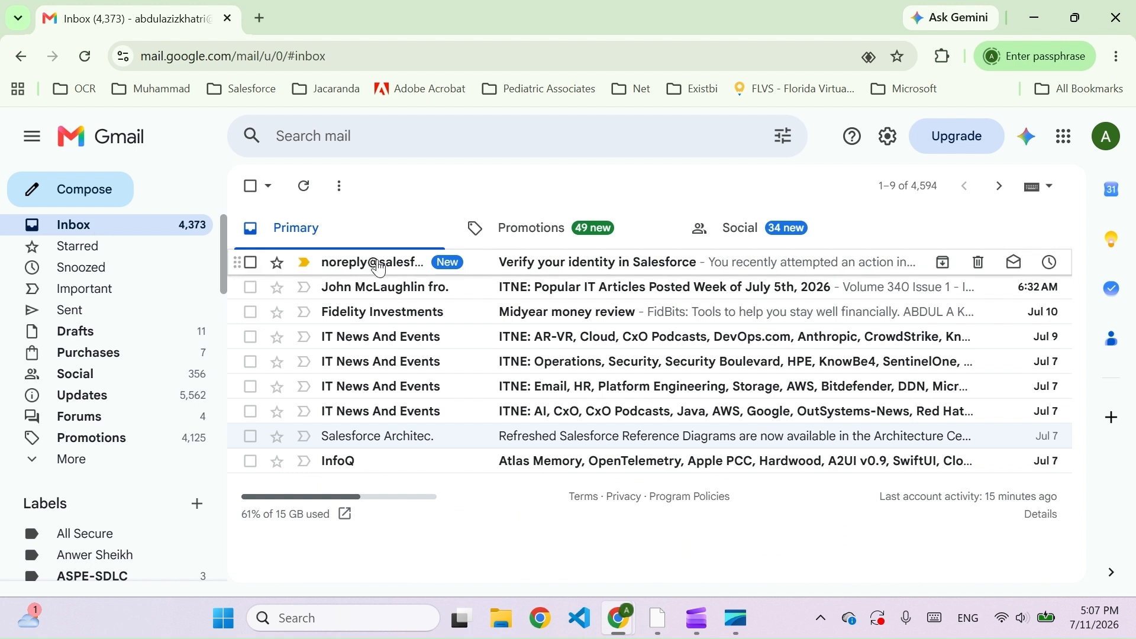
pyautogui.click(514, 270)
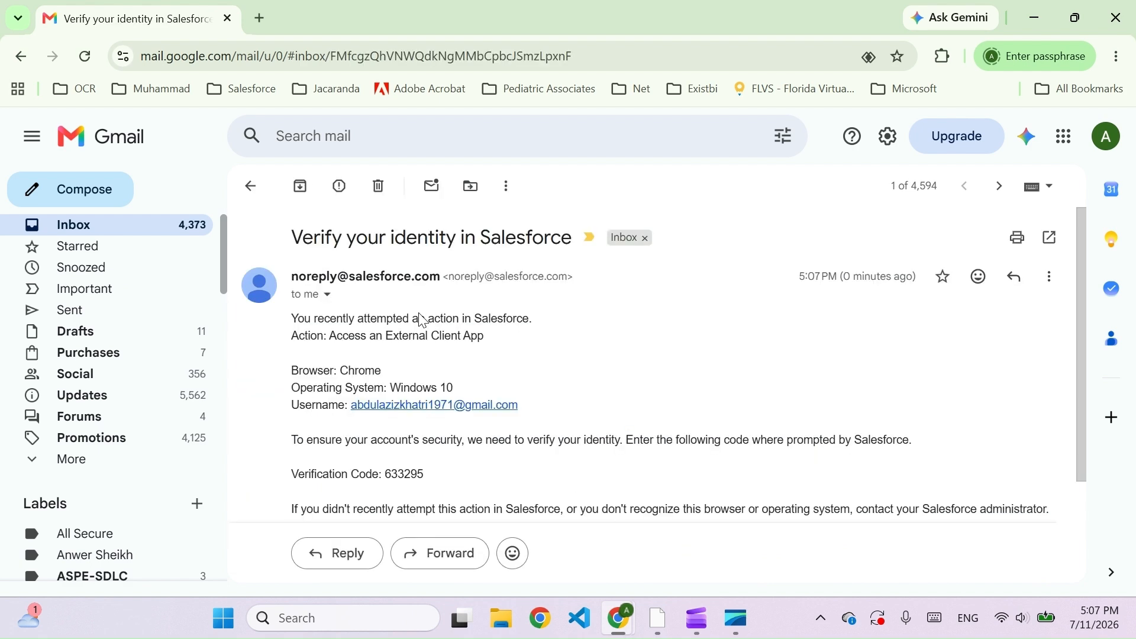
pyautogui.doubleClick(393, 476)
pyautogui.hotkey('ctrl', 'c')
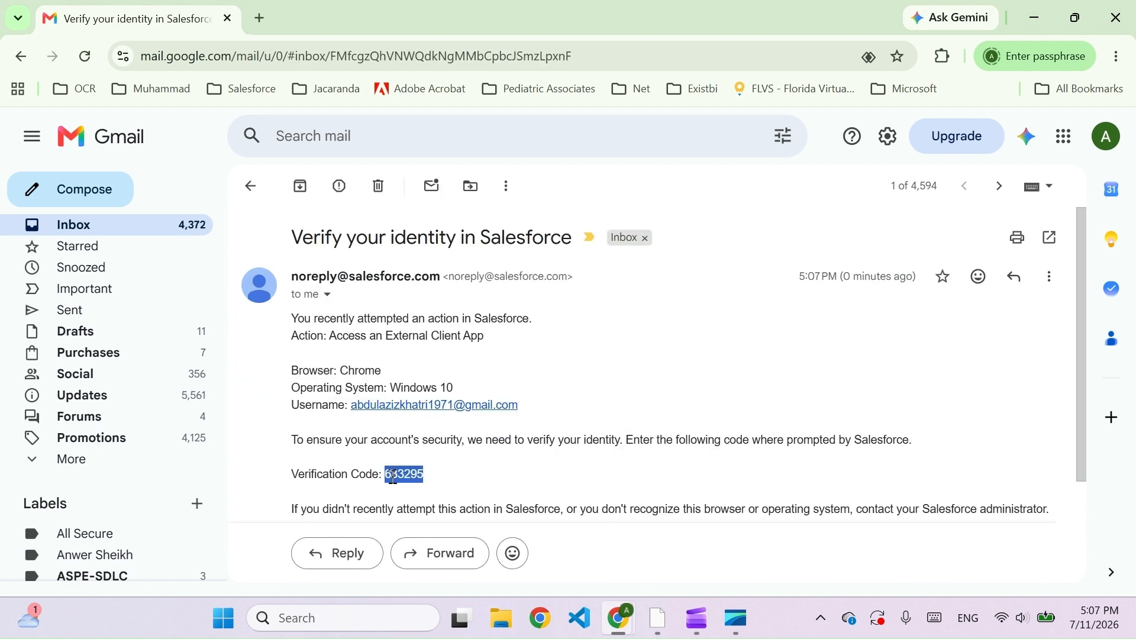
# - Return to the Salesforce identity check, paste the emailed verification code, and submit it
pyautogui.hotkey('alt', 'Tab')
pyautogui.click(511, 490)
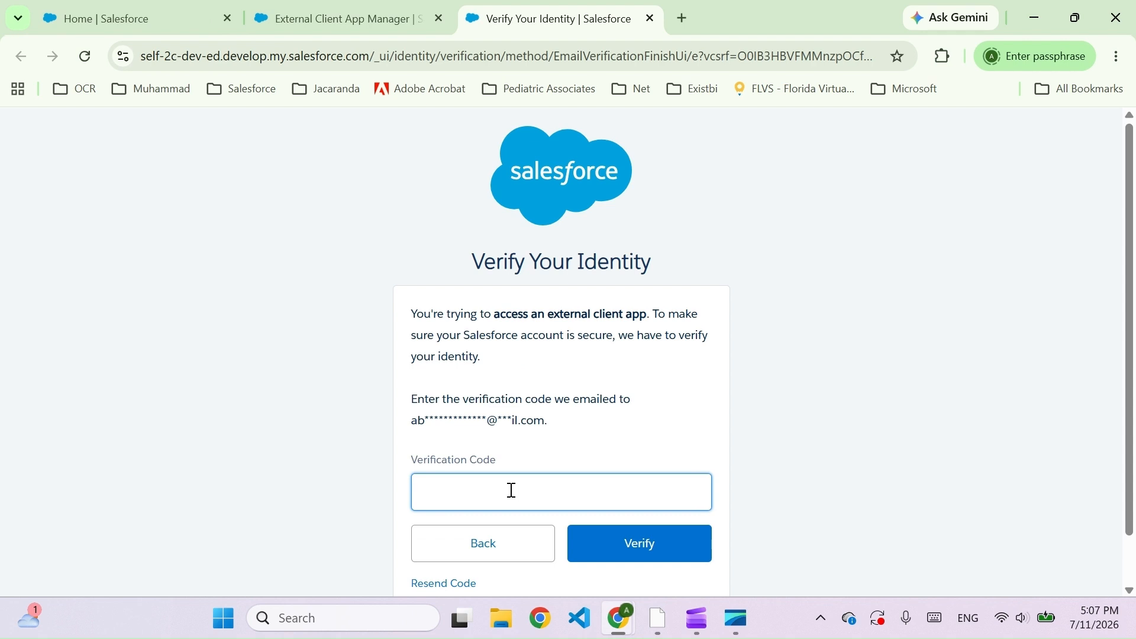
pyautogui.hotkey('ctrl', 'v')
pyautogui.click(648, 544)
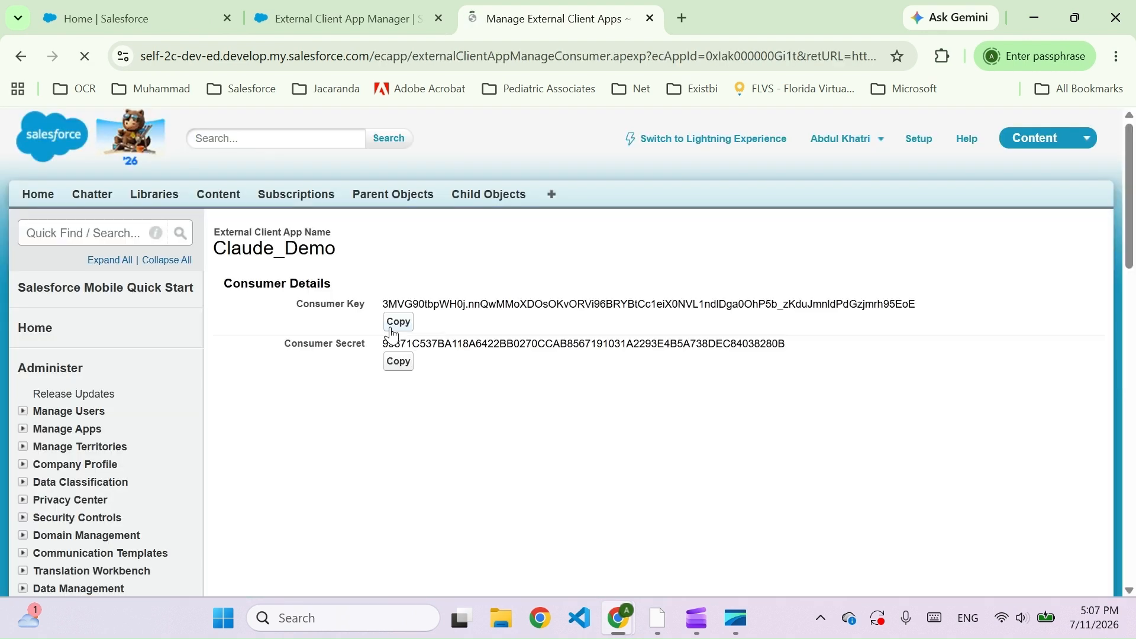
# - Go back to the external client app's setup page, clear the Setup search, and review the OAuth scopes and security settings
pyautogui.click(301, 28)
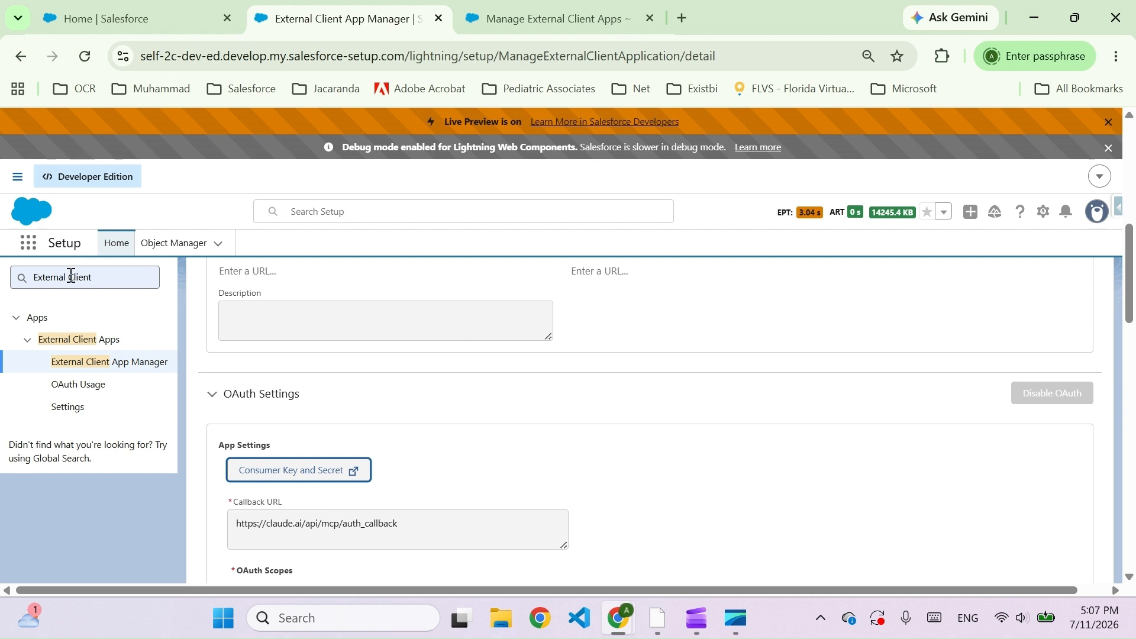
pyautogui.moveTo(70, 276); pyautogui.dragTo(3, 294)
pyautogui.click(7, 302)
pyautogui.tripleClick(39, 275)
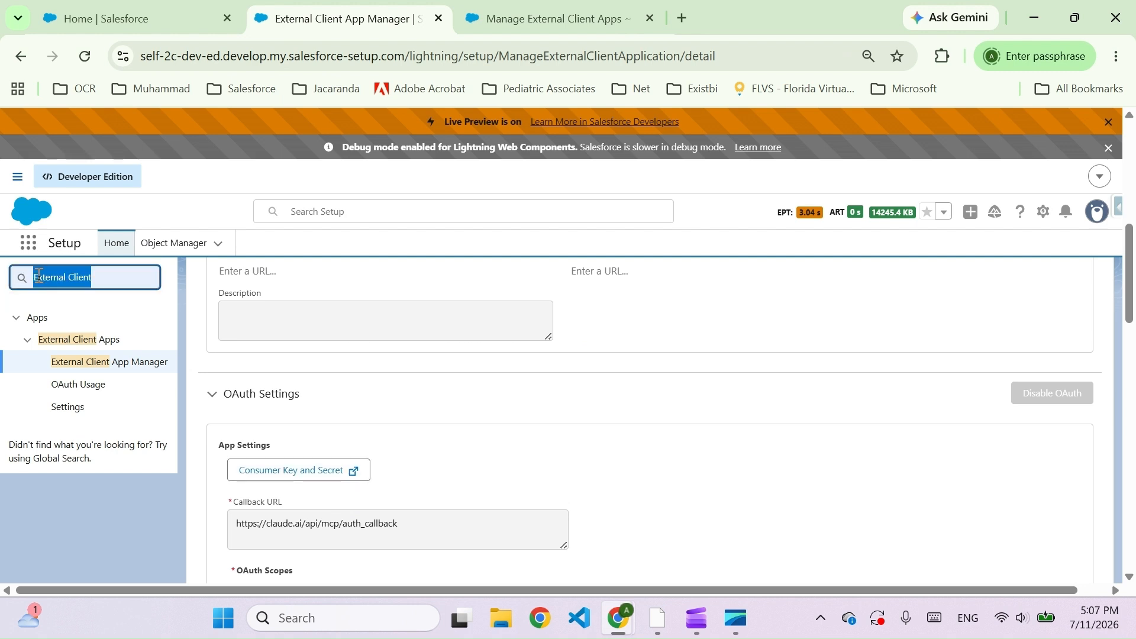
pyautogui.press('BackSpace')
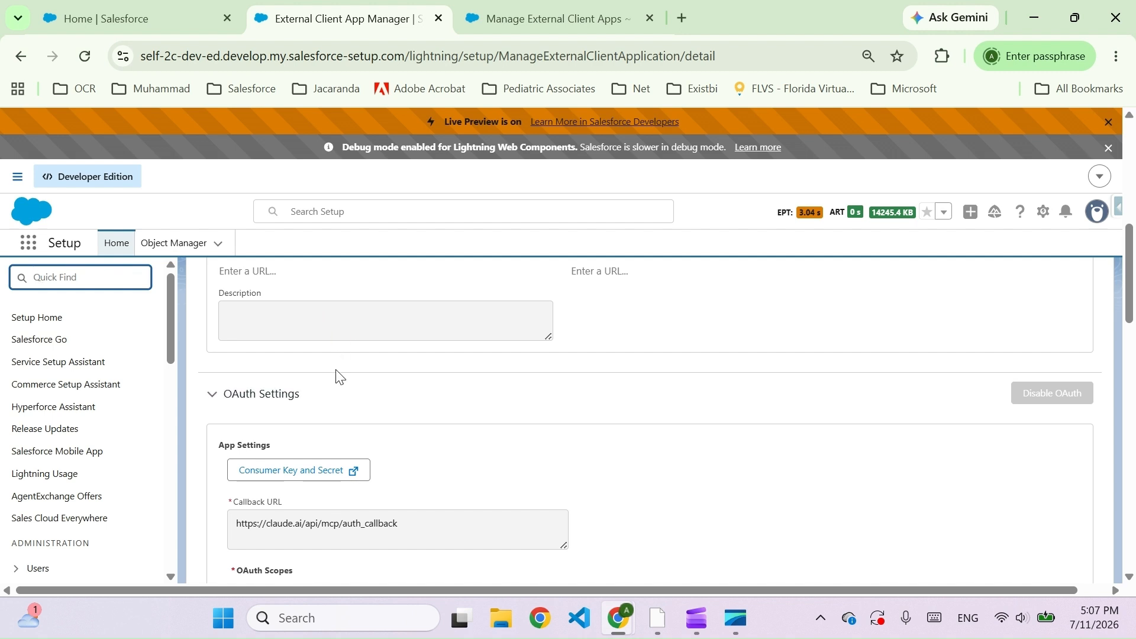
pyautogui.scroll(-5, 338, 390)
pyautogui.scroll(-3, 437, 412)
pyautogui.scroll(-6, 416, 535)
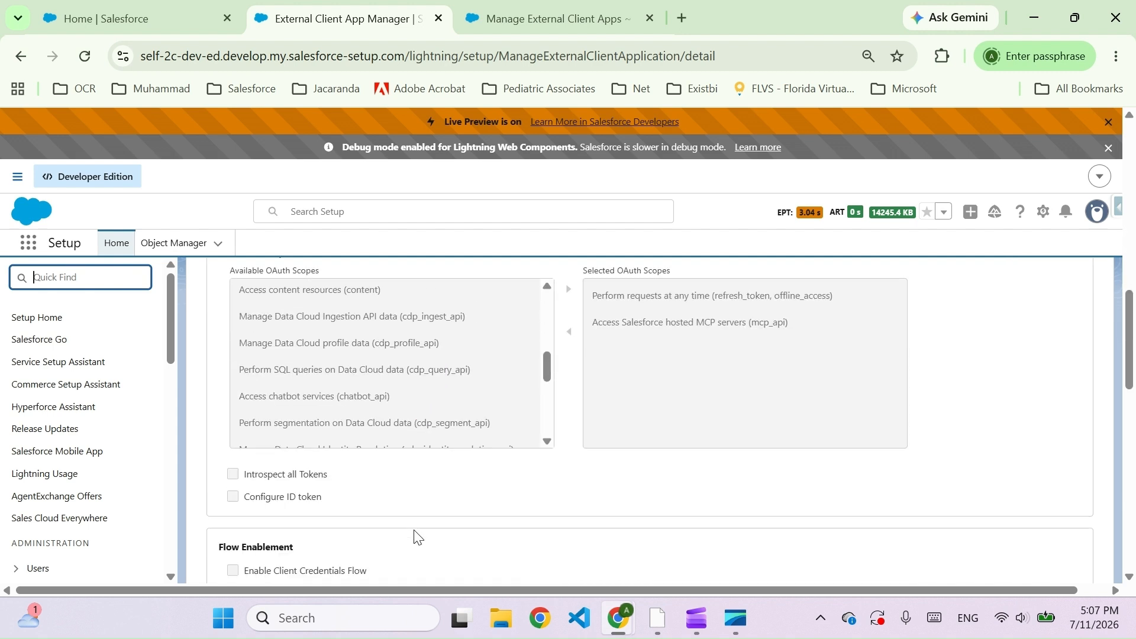
pyautogui.scroll(-3, 416, 535)
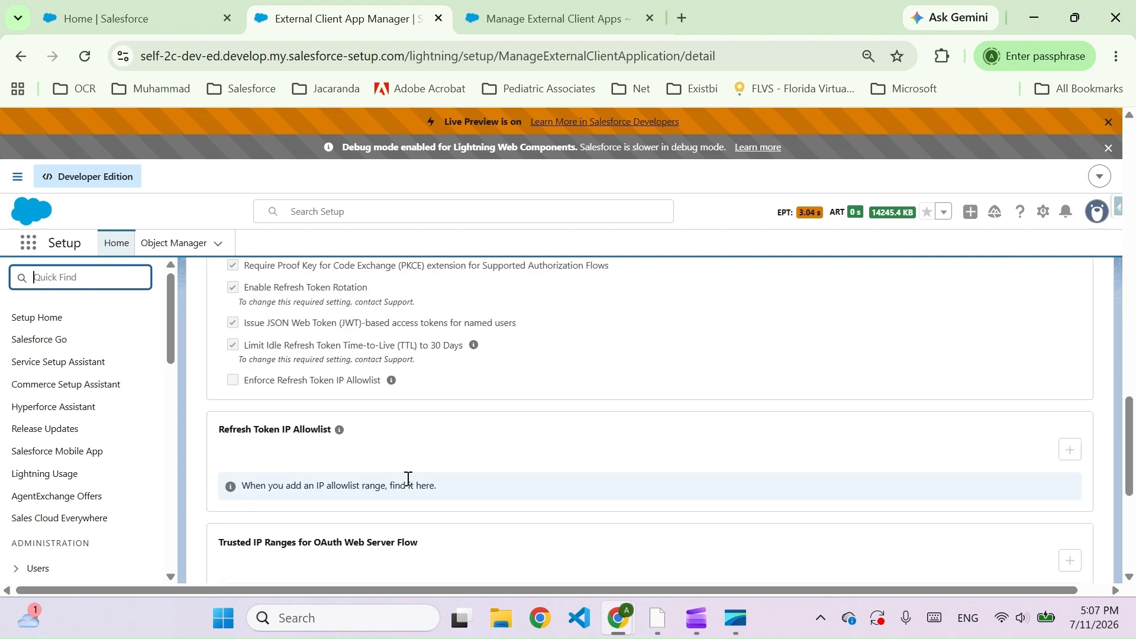
pyautogui.scroll(1, 406, 477)
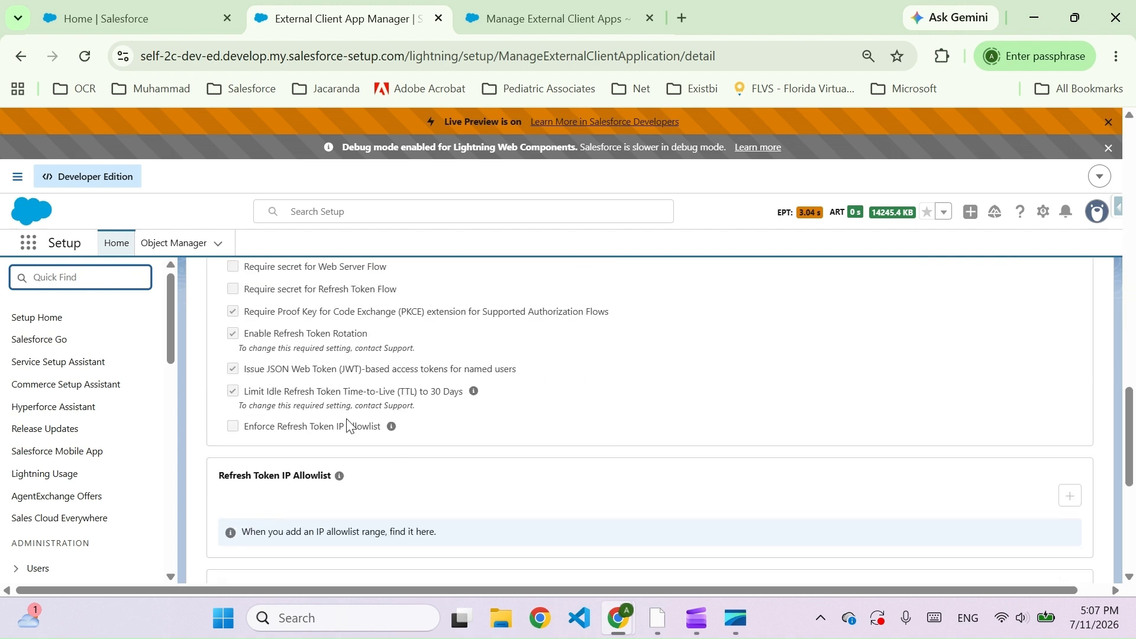
# - Search Setup for "oau", open OAuth and OpenID Connect Settings, and examine the Proof Key for Code Exchange (PKCE) requirement
pyautogui.click(89, 277)
pyautogui.write('c')
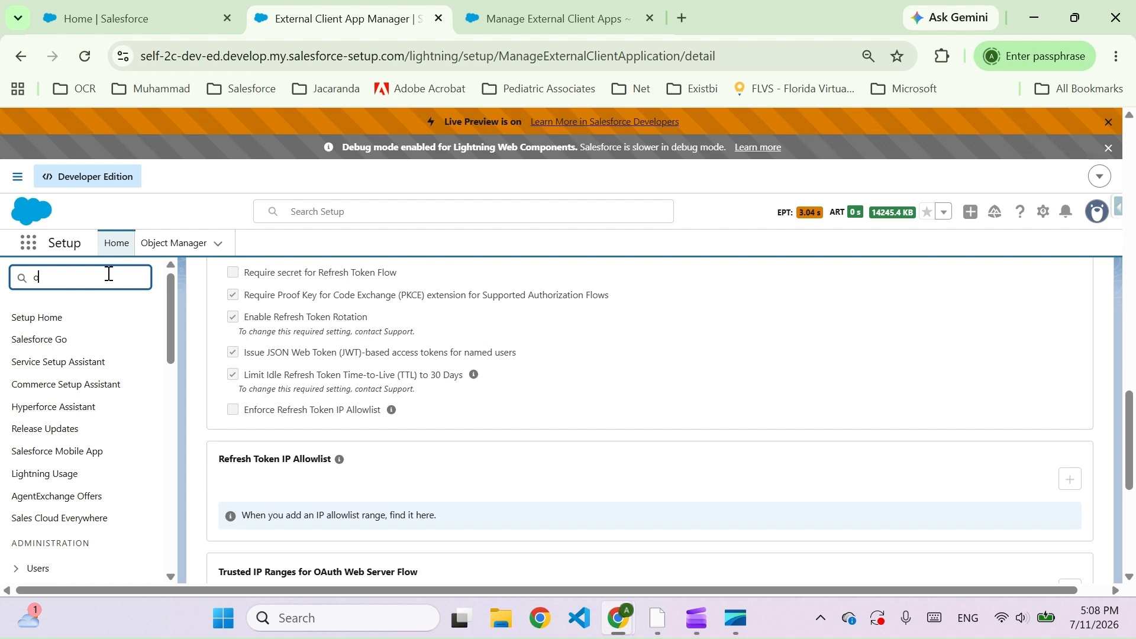
pyautogui.write('aa')
pyautogui.doubleClick(72, 284)
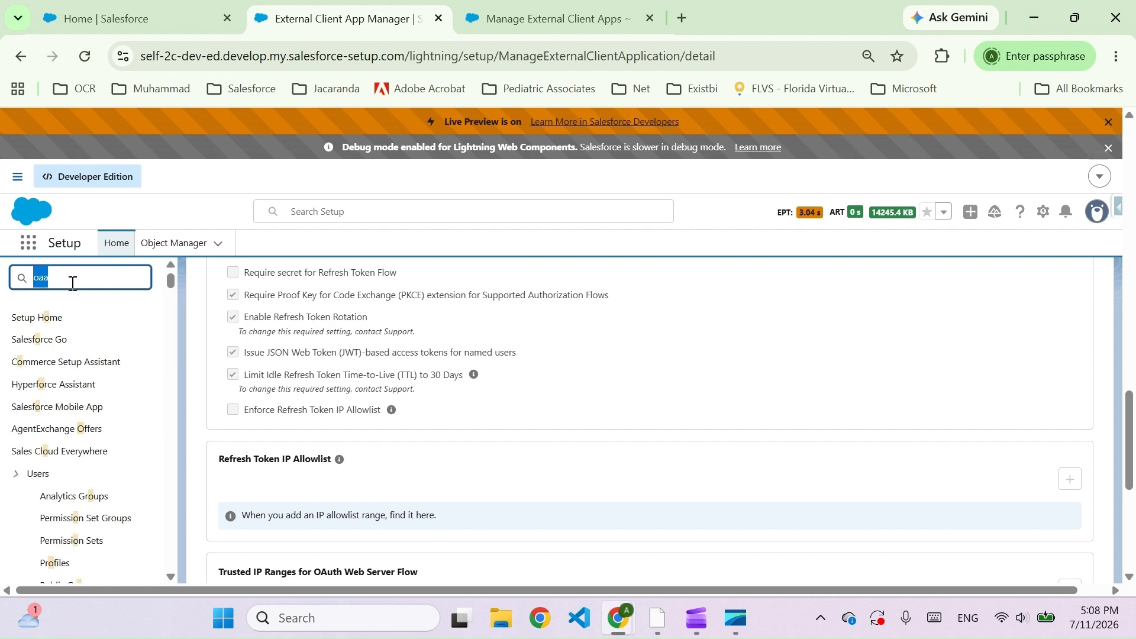
pyautogui.click(73, 284)
pyautogui.write('oa')
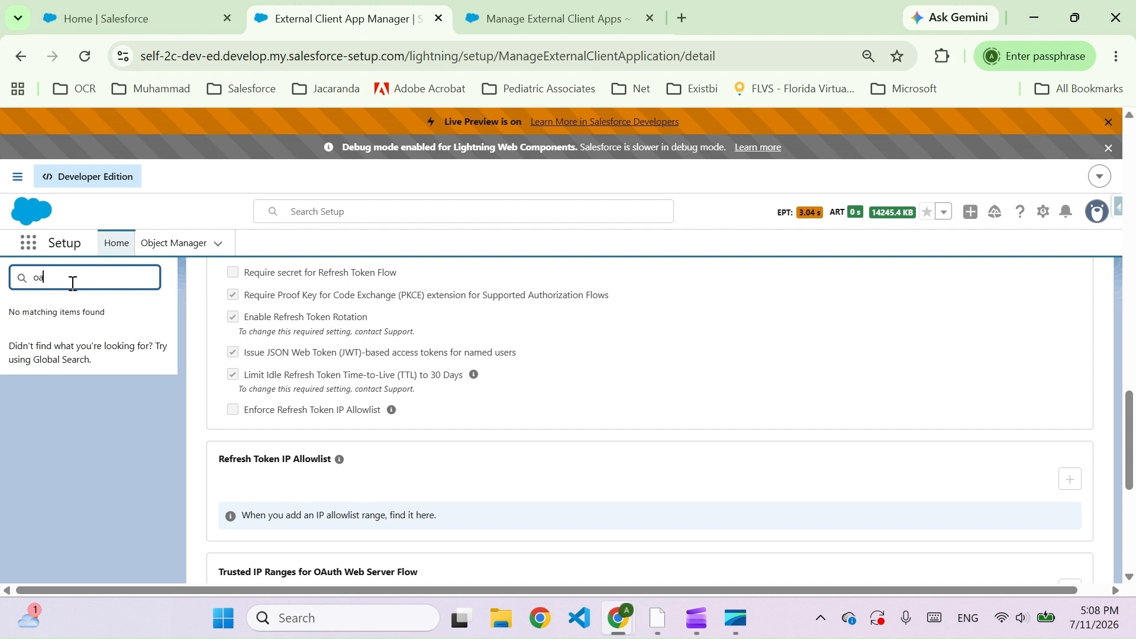
pyautogui.write('u')
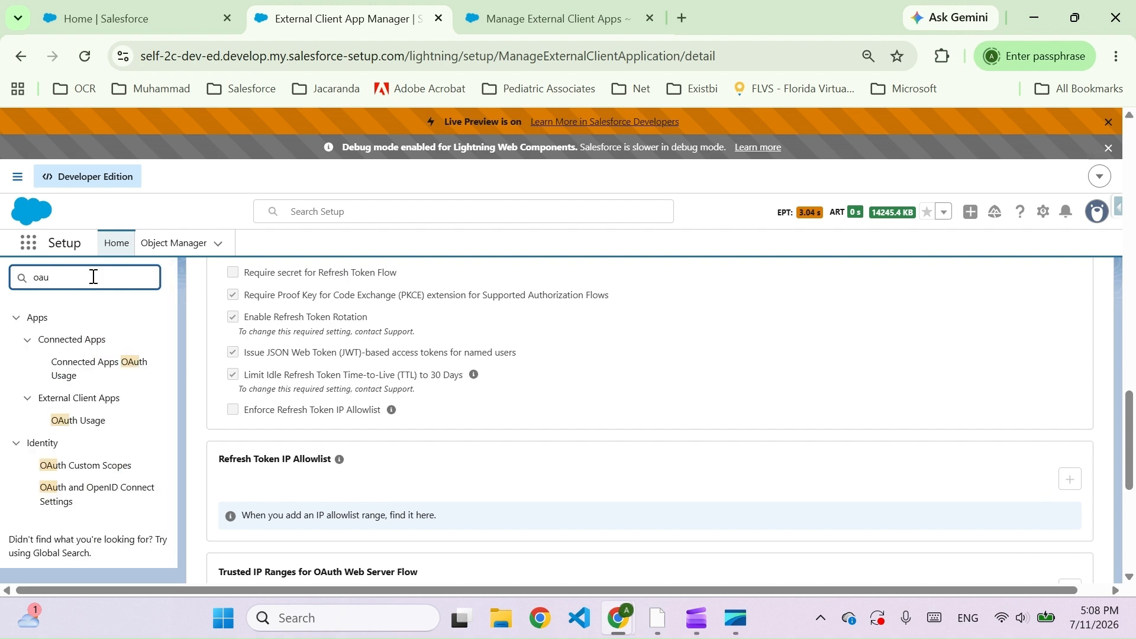
pyautogui.click(62, 493)
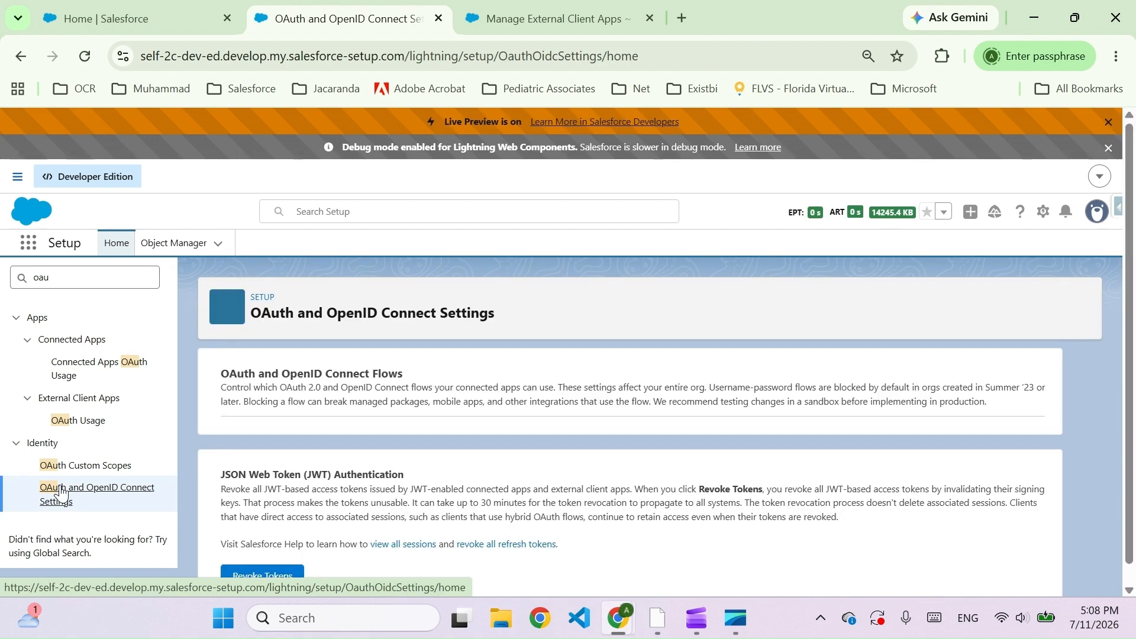
pyautogui.scroll(-3, 536, 418)
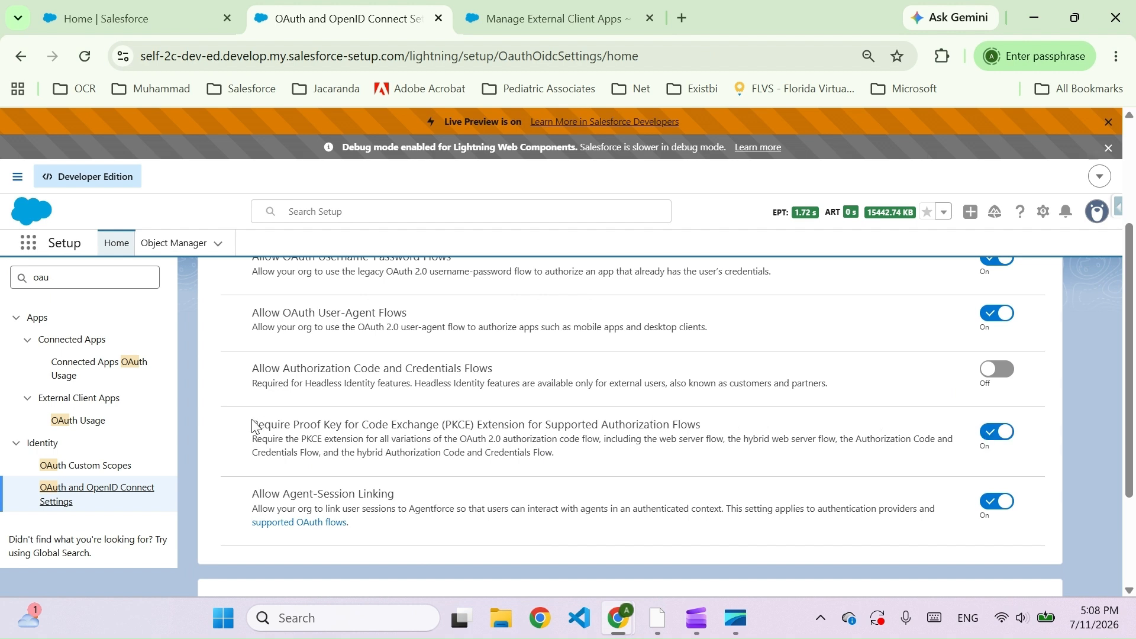
pyautogui.moveTo(253, 425); pyautogui.dragTo(483, 425)
pyautogui.scroll(3, 457, 324)
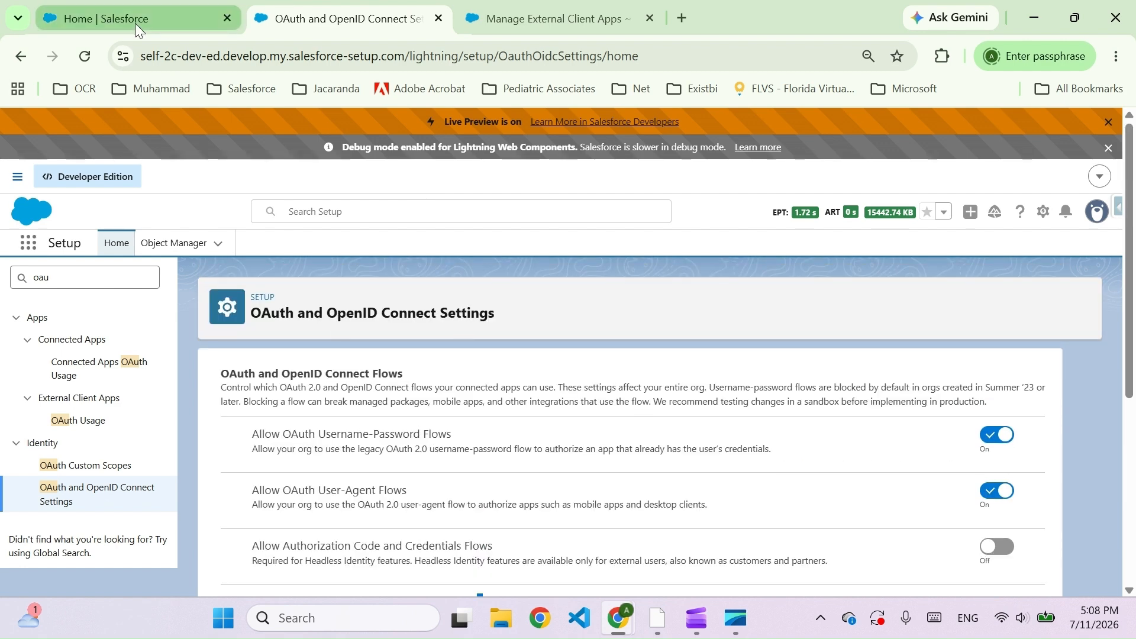
# - Bring up the Claude_Demo consumer details again and switch to the Claude chat window
pyautogui.click(533, 20)
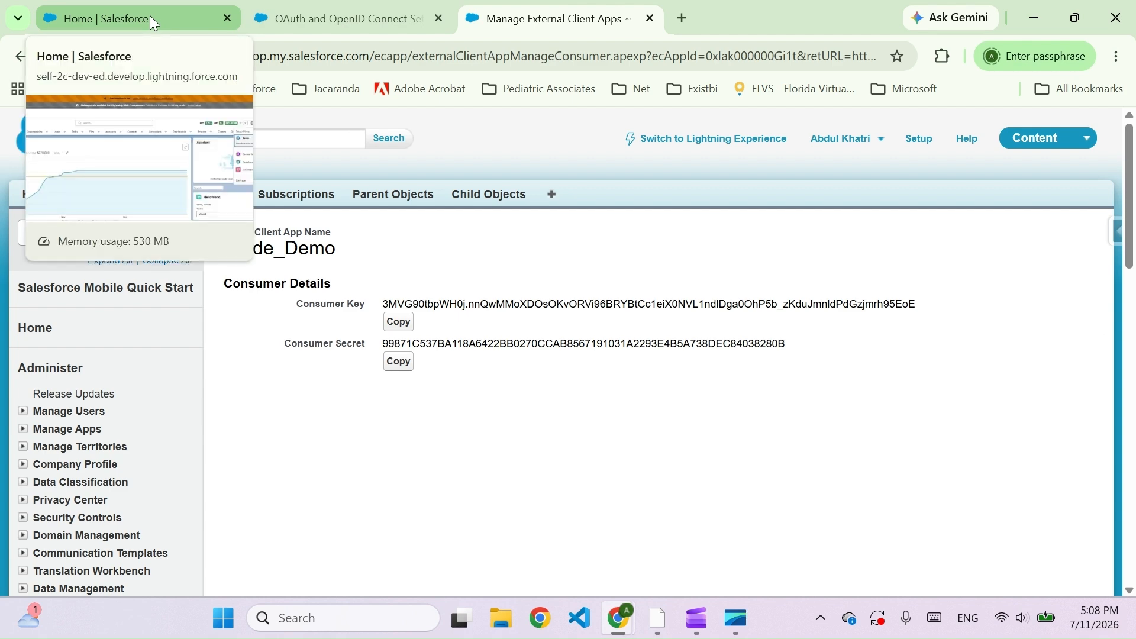
pyautogui.click(151, 17)
pyautogui.click(535, 22)
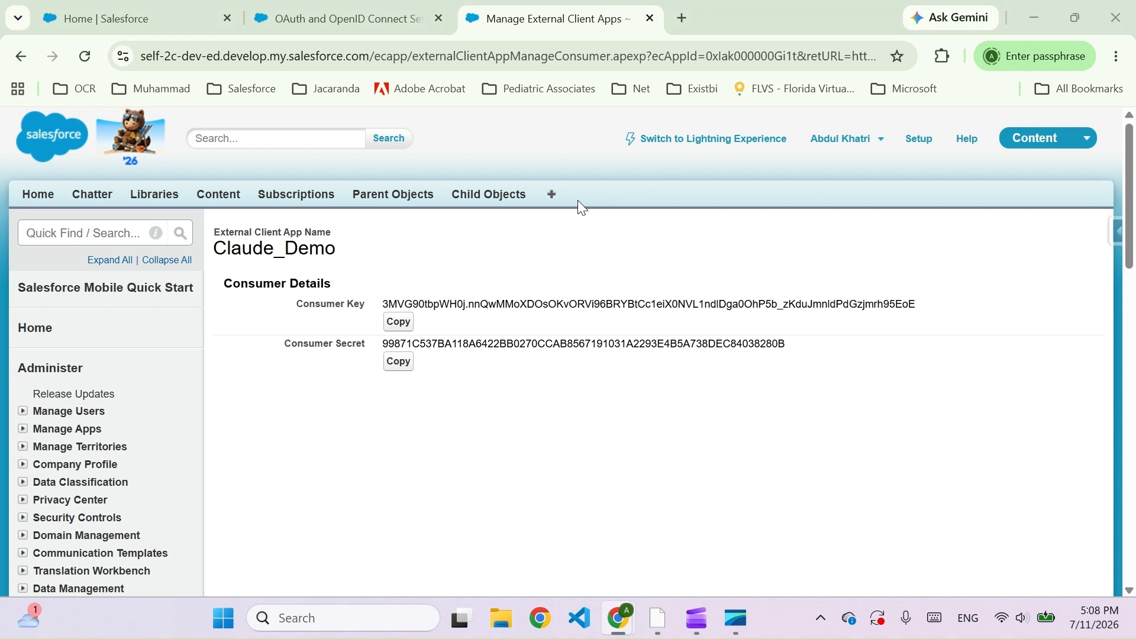
pyautogui.hotkey('alt', 'Tab')
pyautogui.hotkey('alt', 'Tab')
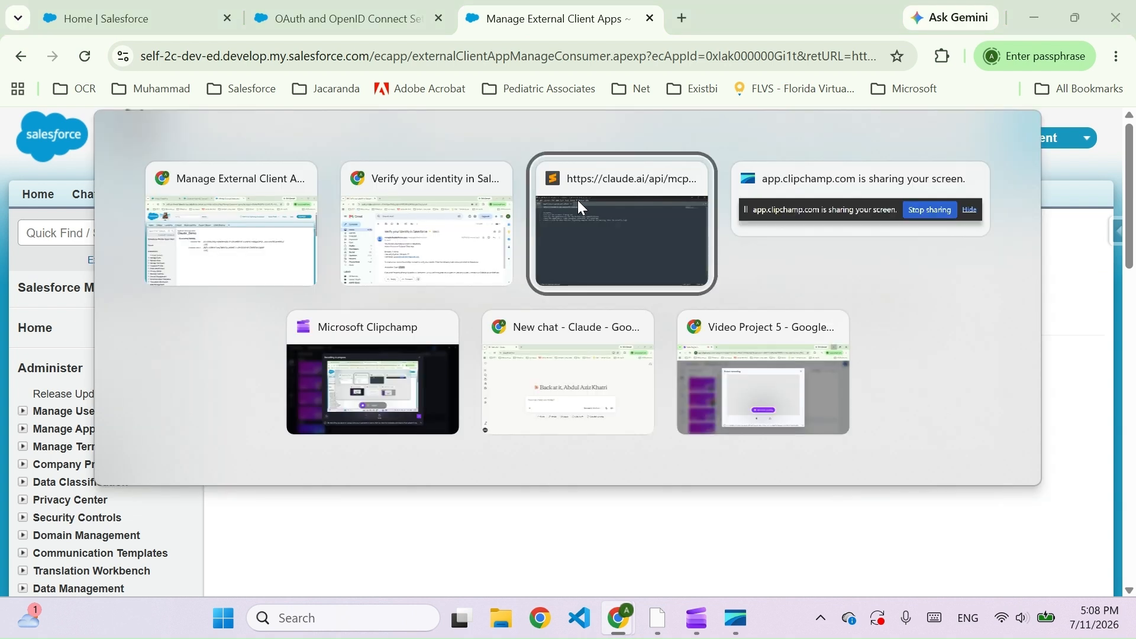
pyautogui.hotkey('alt', 'Tab')
pyautogui.hotkey('alt', 'Tab')
pyautogui.hotkey('alt', 'Tab')
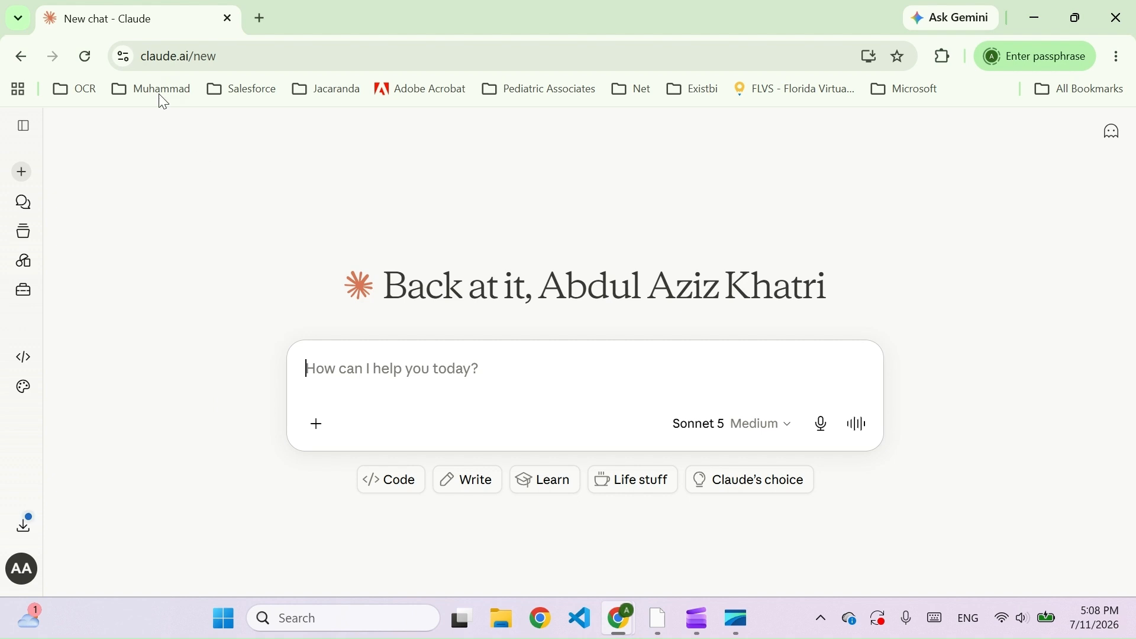
# - Open the Connectors section of the Claude account settings
pyautogui.click(21, 570)
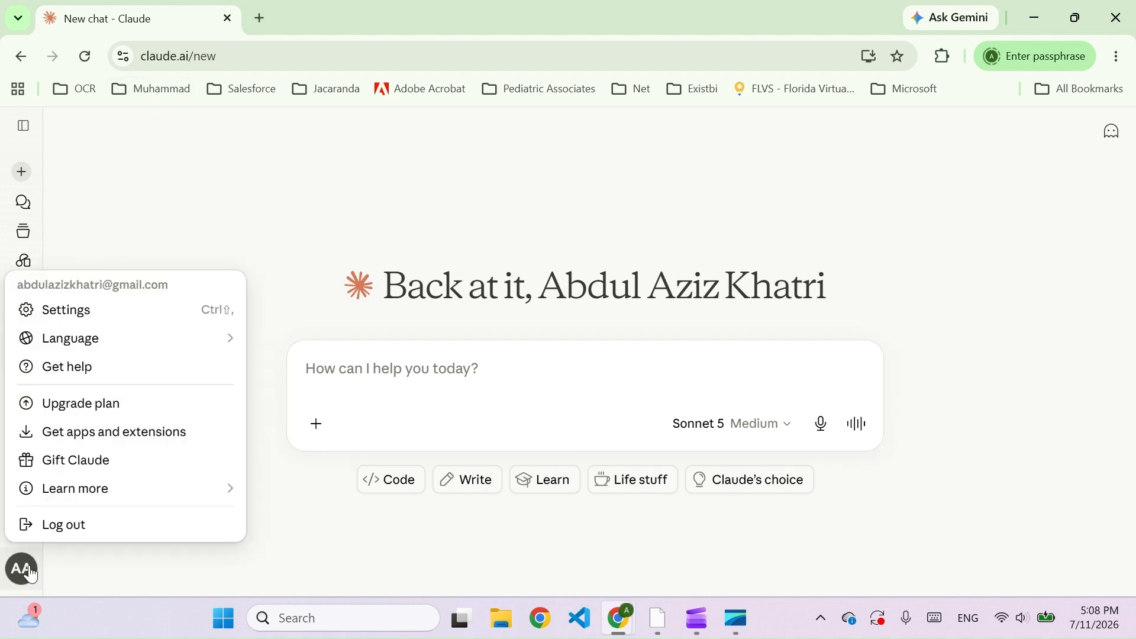
pyautogui.click(89, 312)
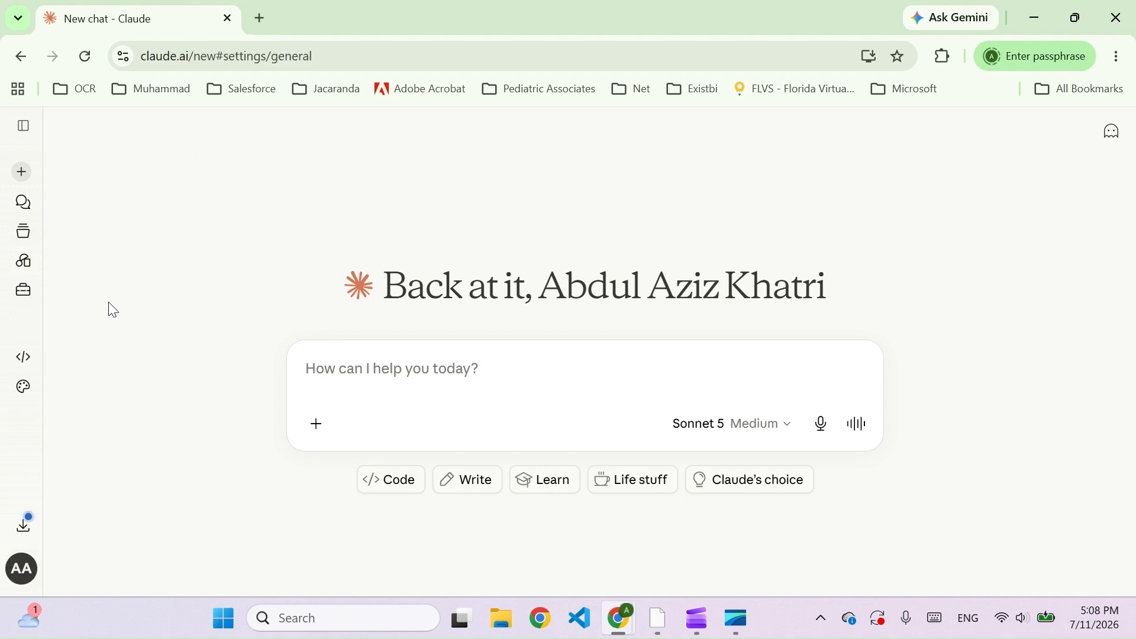
pyautogui.scroll(-1, 213, 426)
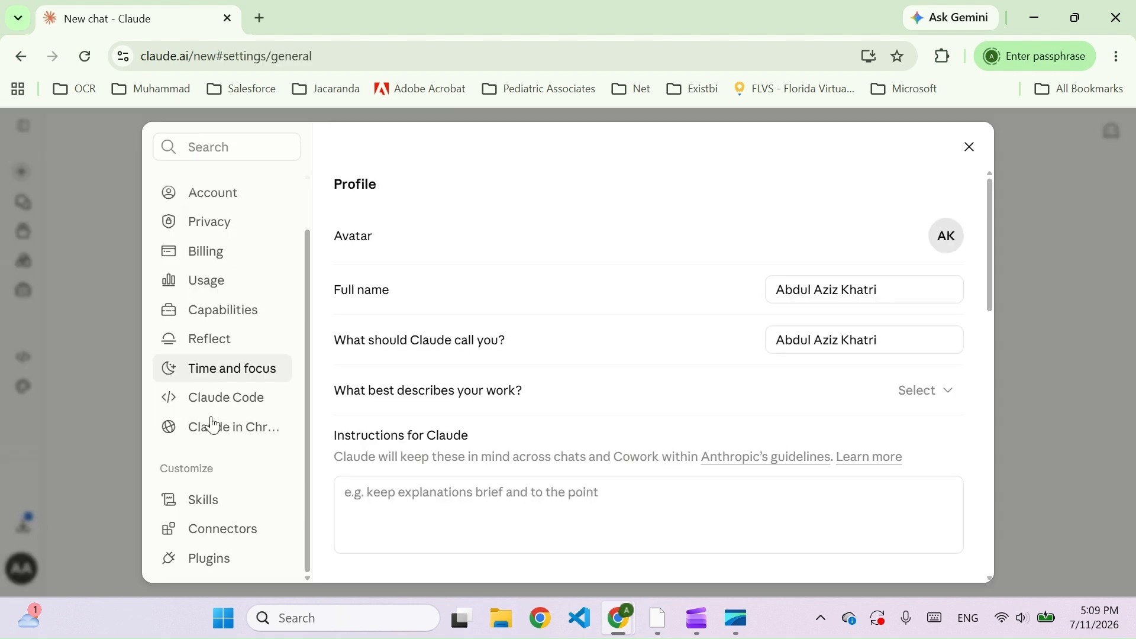
pyautogui.click(216, 532)
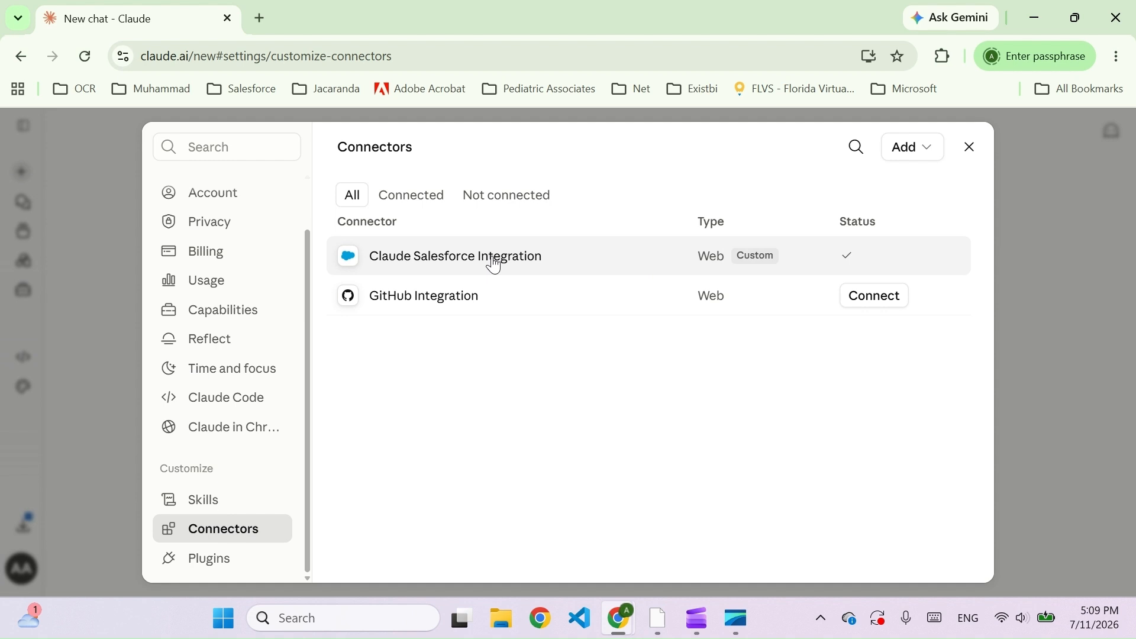
# - Open the existing Claude Salesforce Integration connector and remove it from Claude
pyautogui.click(496, 266)
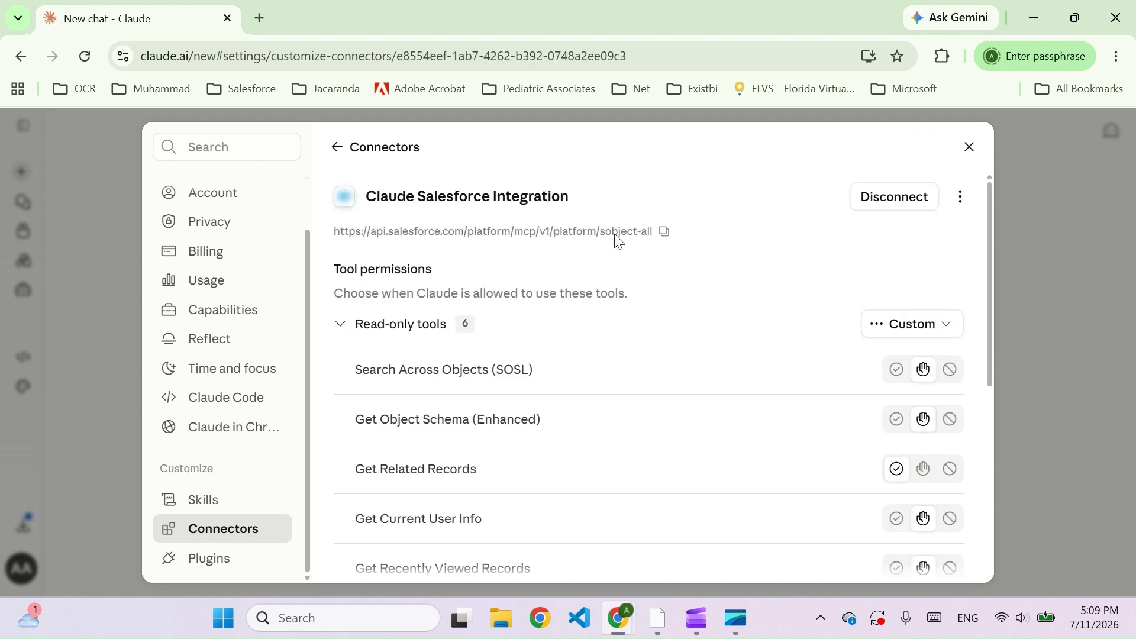
pyautogui.click(961, 205)
pyautogui.click(938, 233)
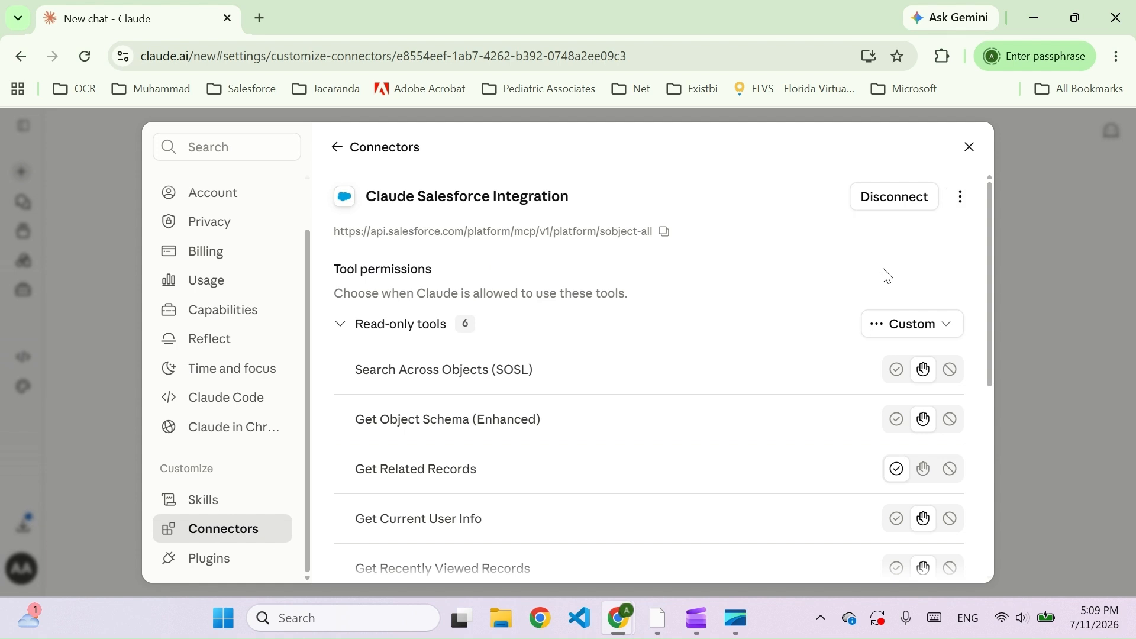
pyautogui.click(962, 206)
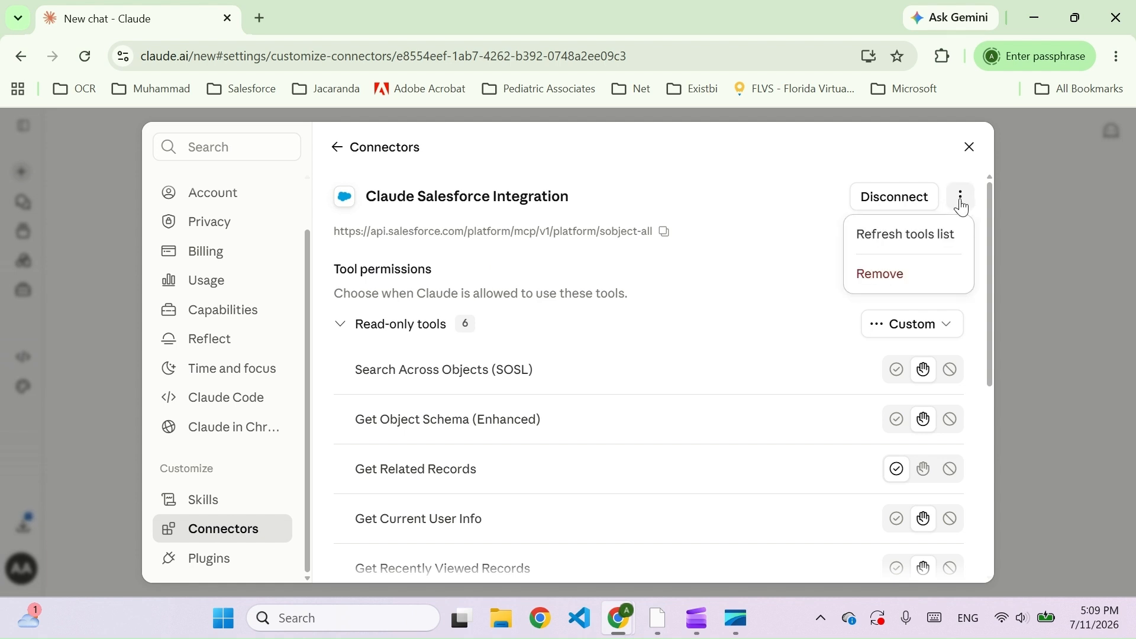
pyautogui.click(882, 279)
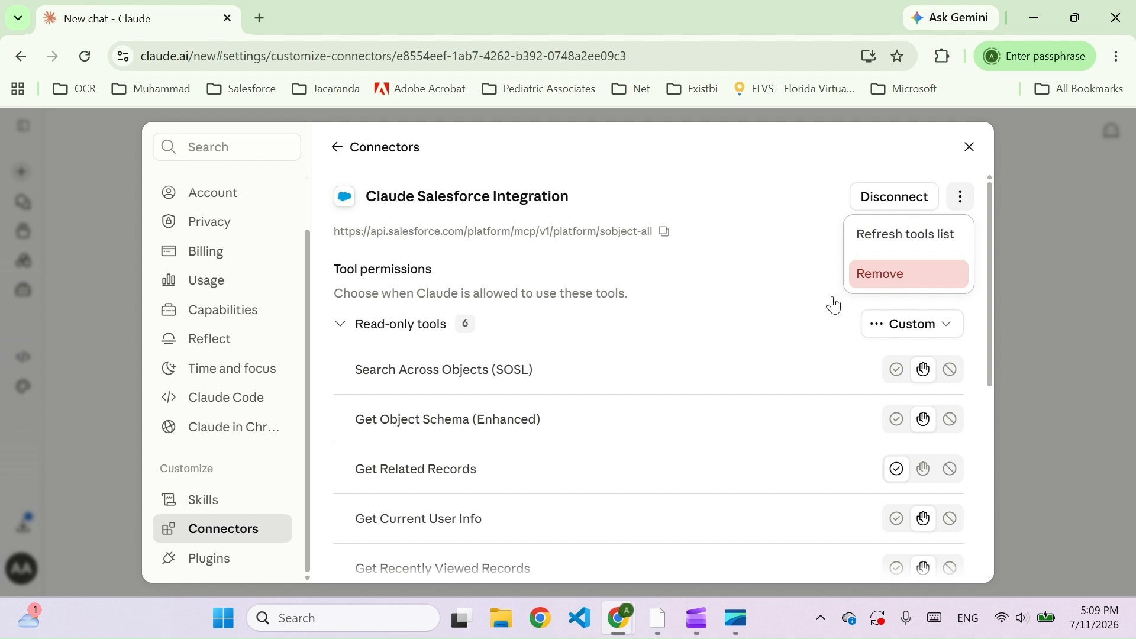
pyautogui.click(746, 418)
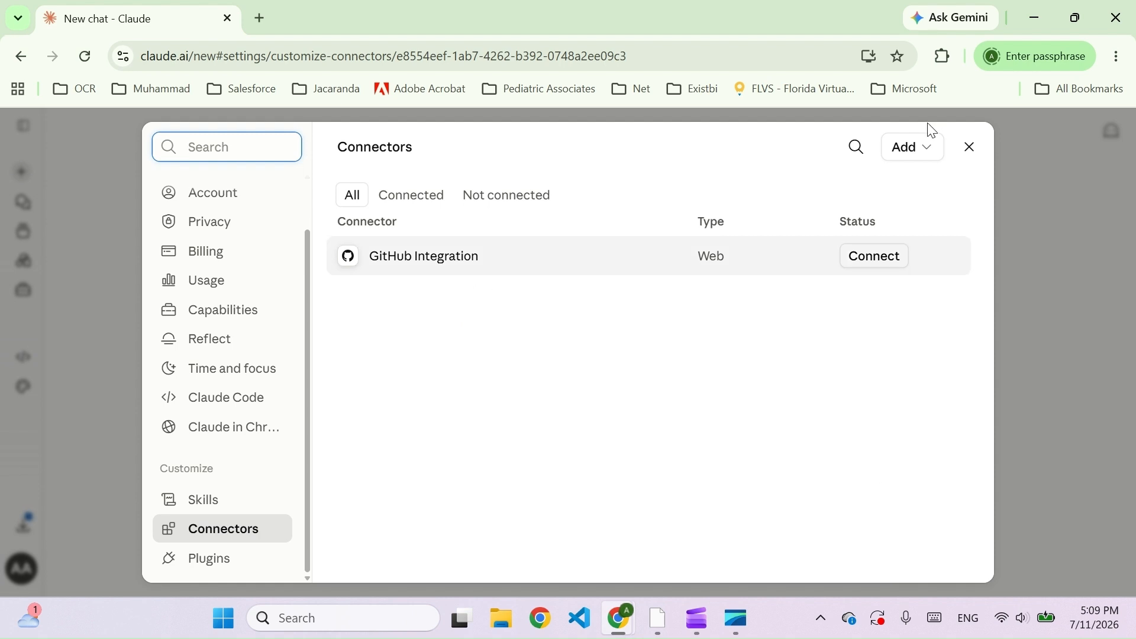
# - Start a new custom connector in Claude and name it "Salesforce Integration"
pyautogui.click(926, 152)
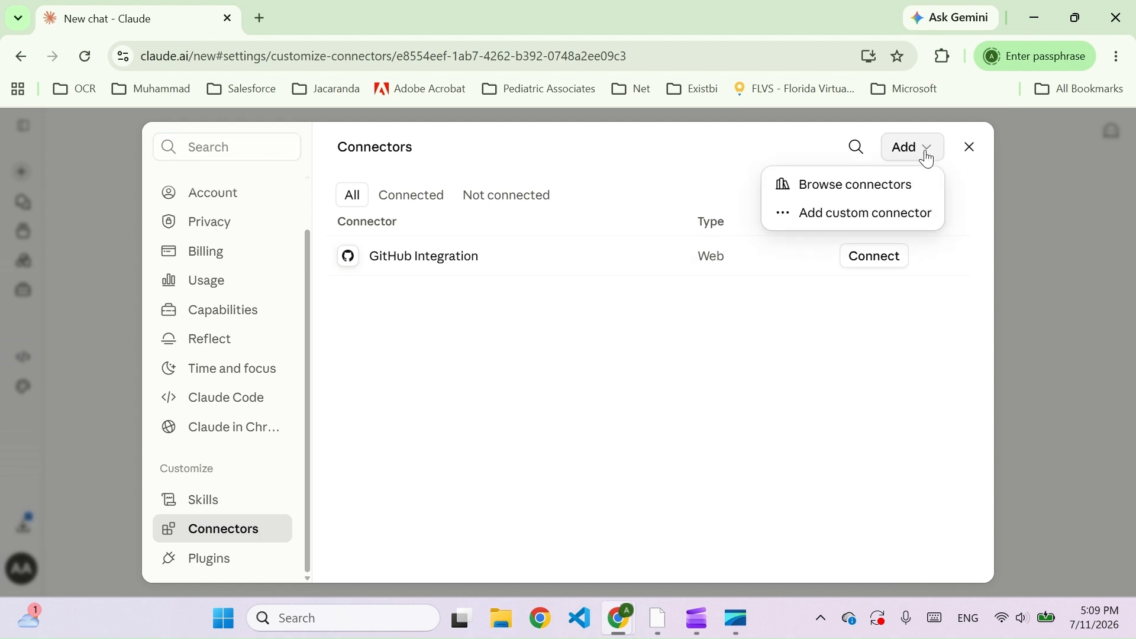
pyautogui.click(859, 214)
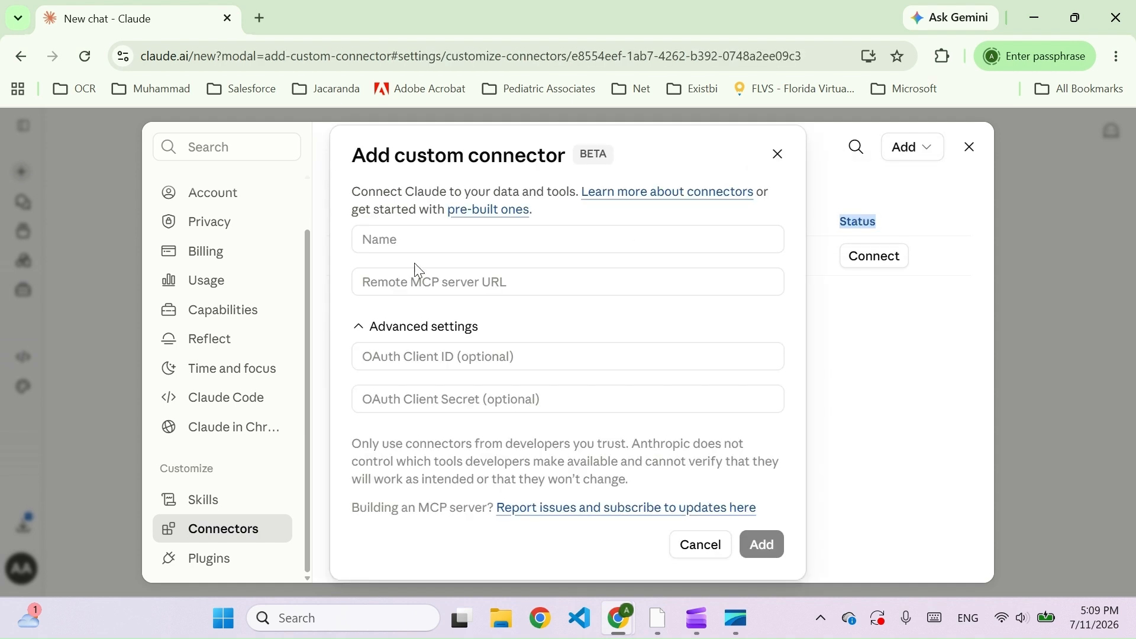
pyautogui.click(395, 241)
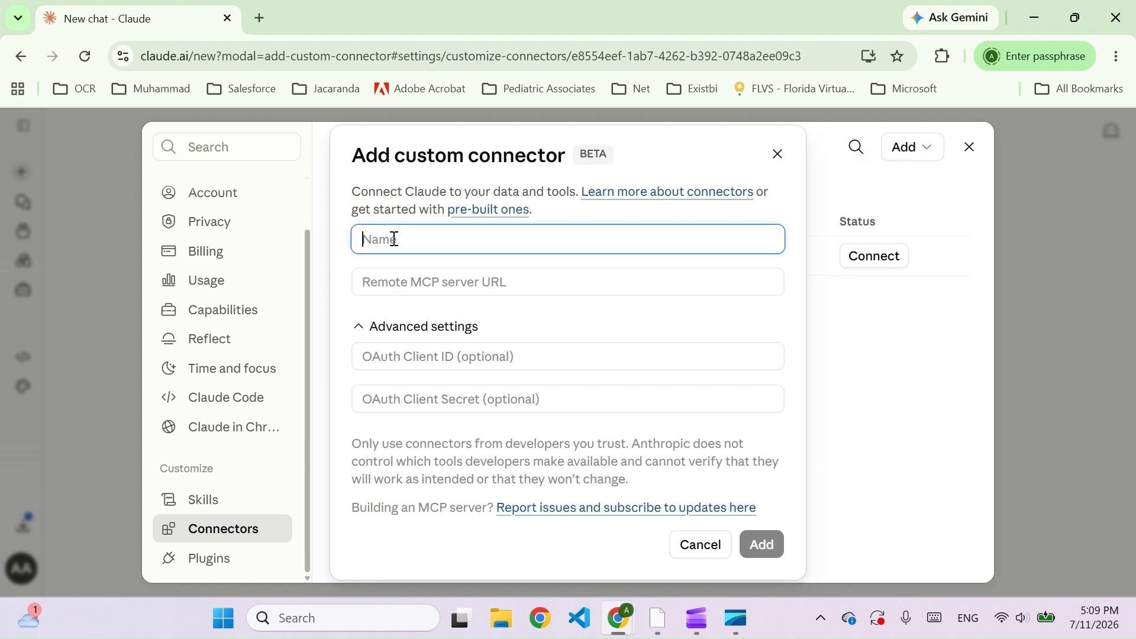
pyautogui.write('Salesforce Integration')
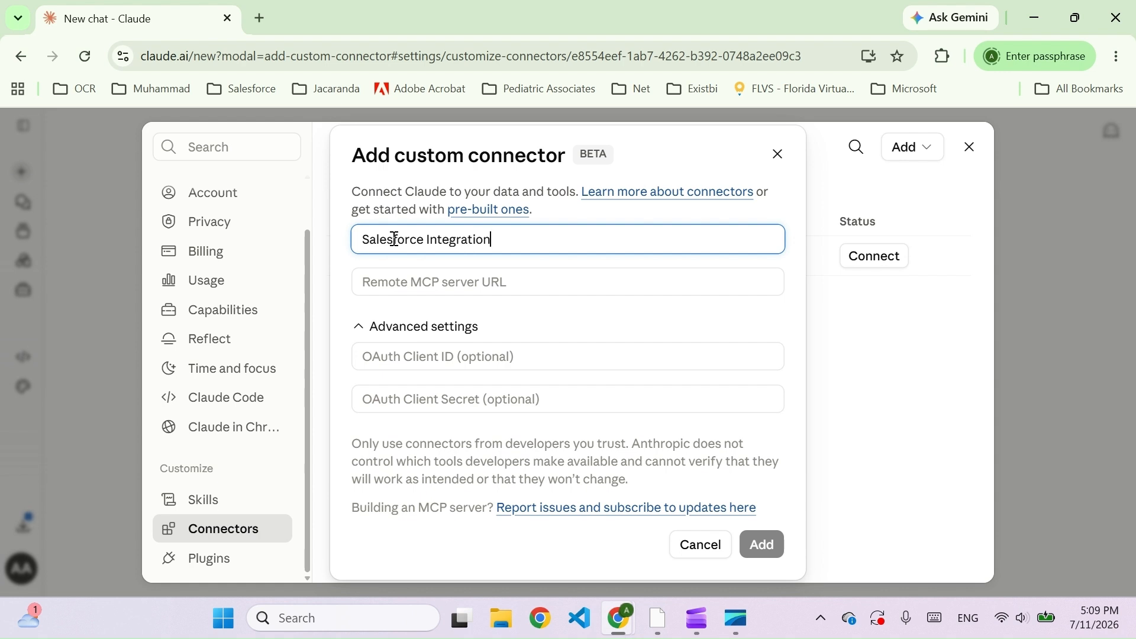
pyautogui.press('Tab')
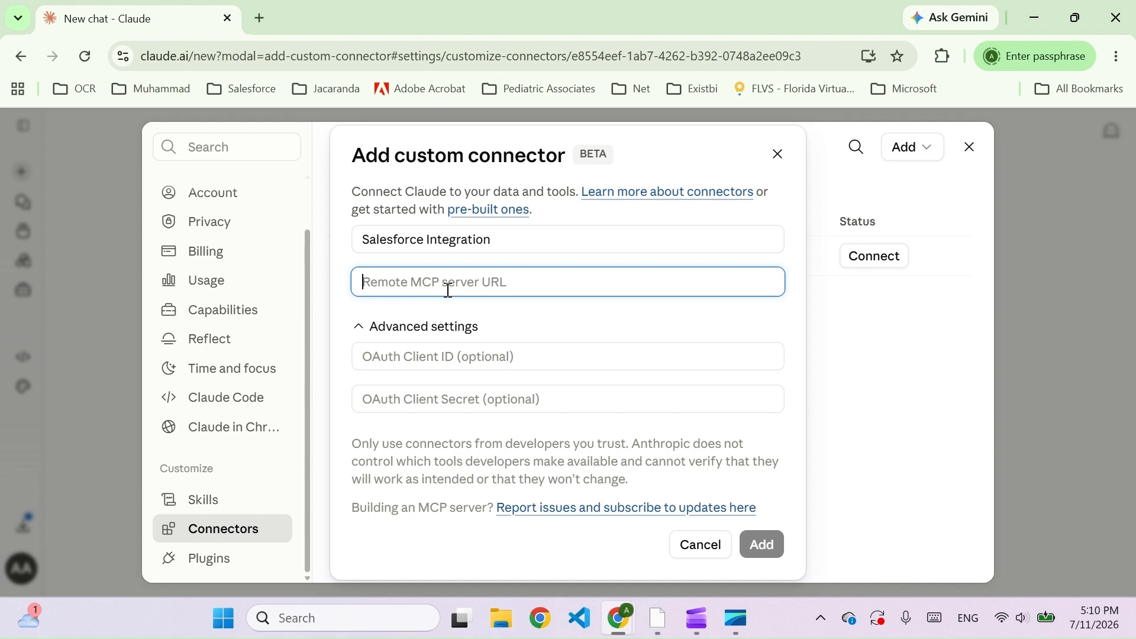
# - Switch to the Salesforce Setup page, search for "MCP" and open MCP Servers under API Catalog
pyautogui.hotkey('alt', 'Tab')
pyautogui.click(183, 27)
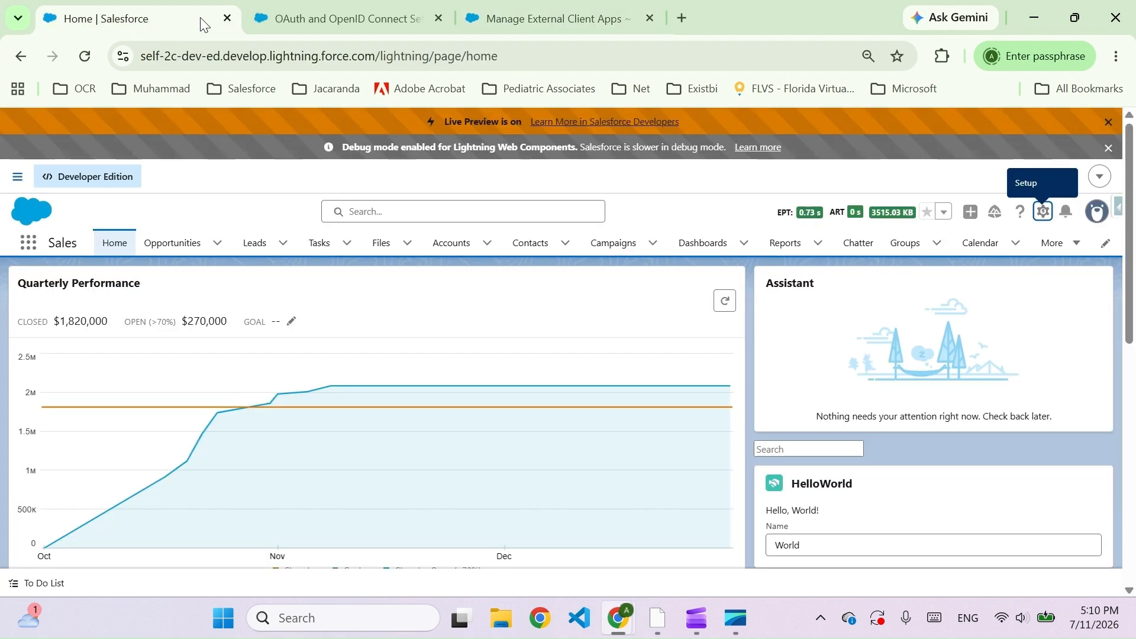
pyautogui.click(305, 21)
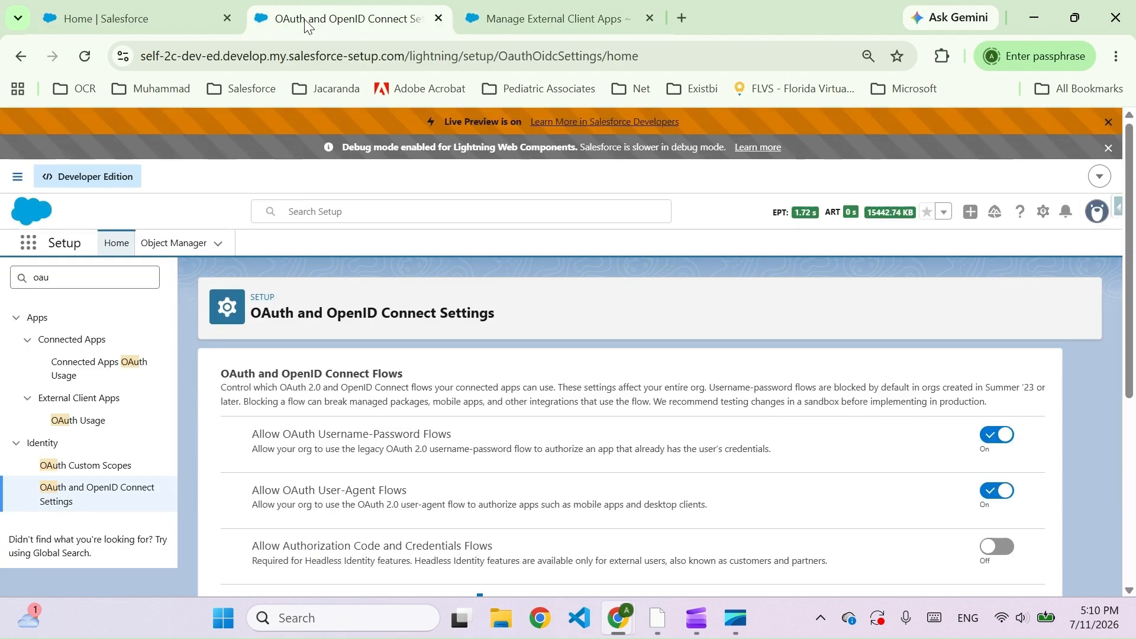
pyautogui.doubleClick(39, 278)
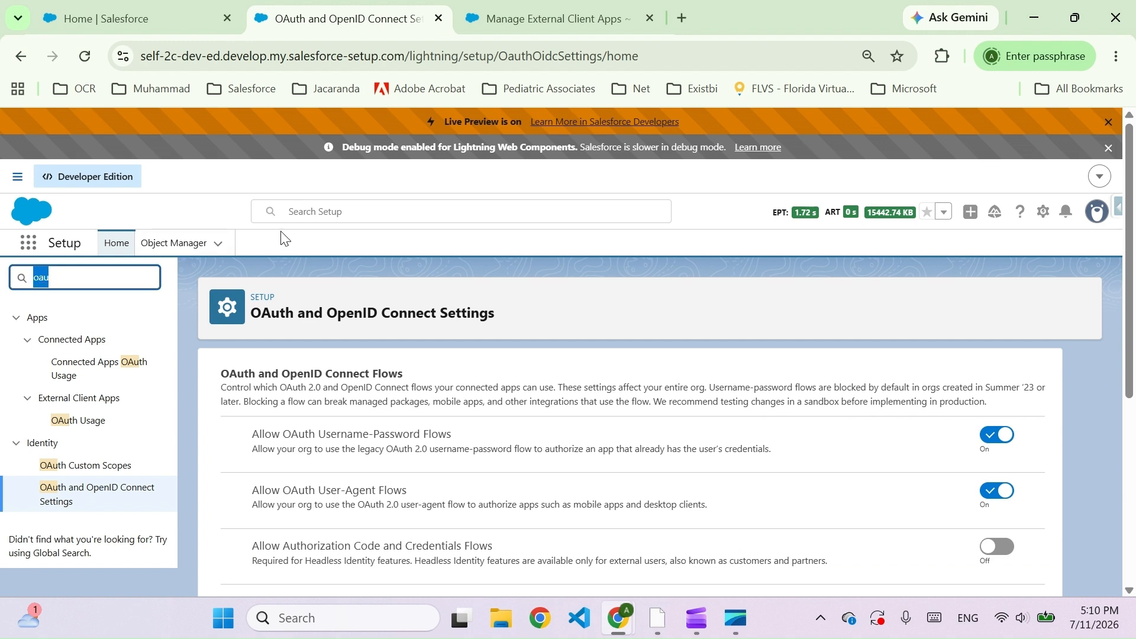
pyautogui.write('MCP')
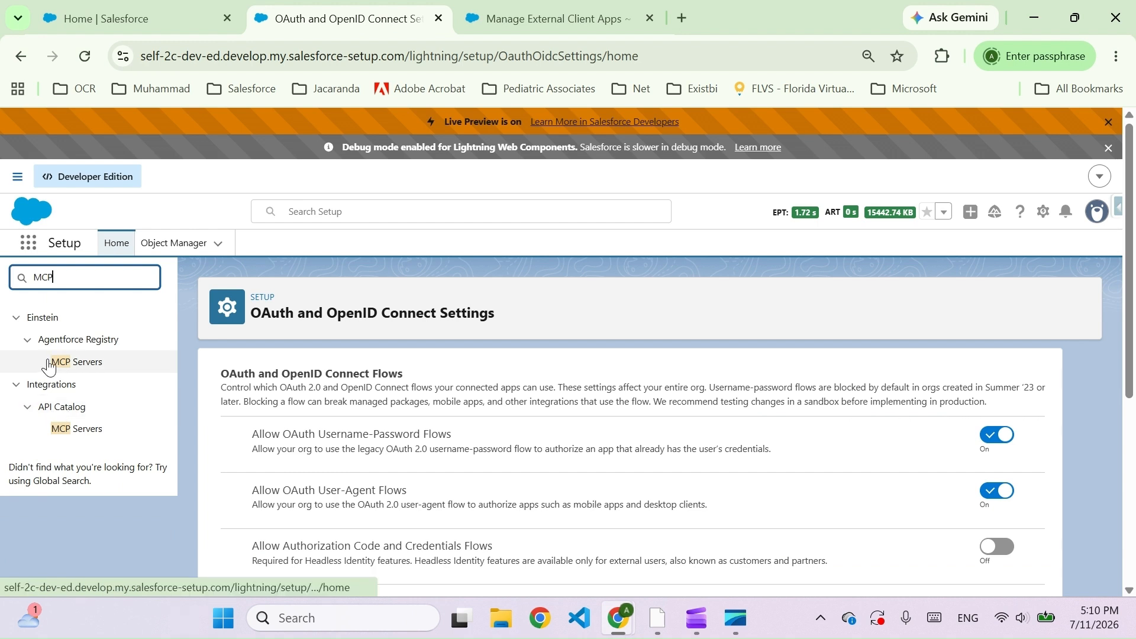
pyautogui.click(81, 430)
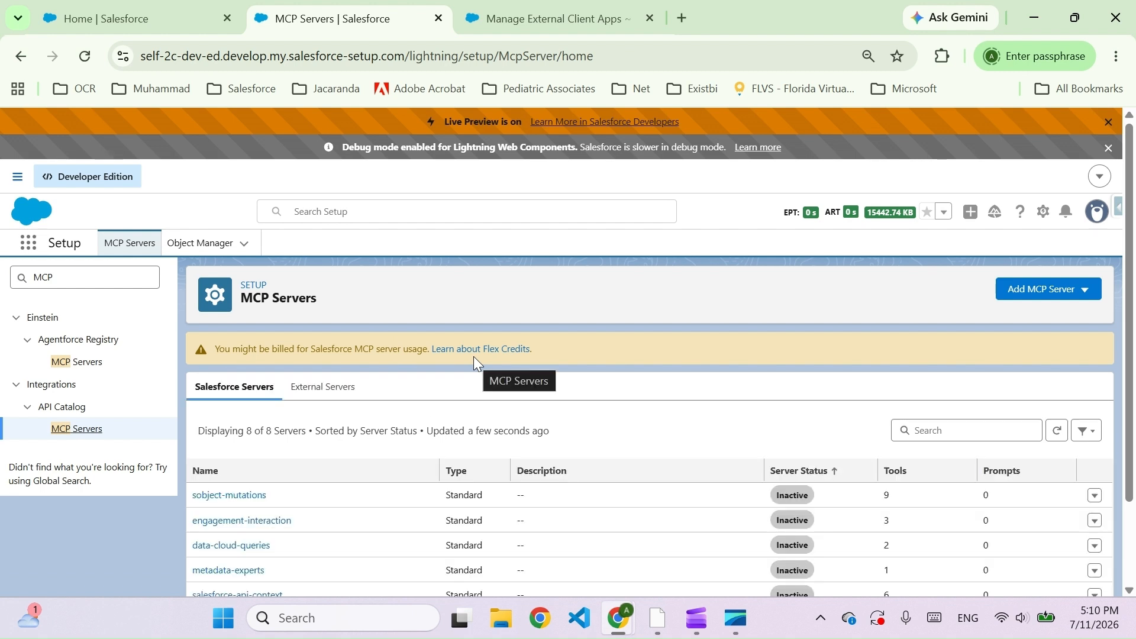
# - Open the active sobject-all server from the Salesforce Servers list and reload its detail page
pyautogui.scroll(-2, 476, 373)
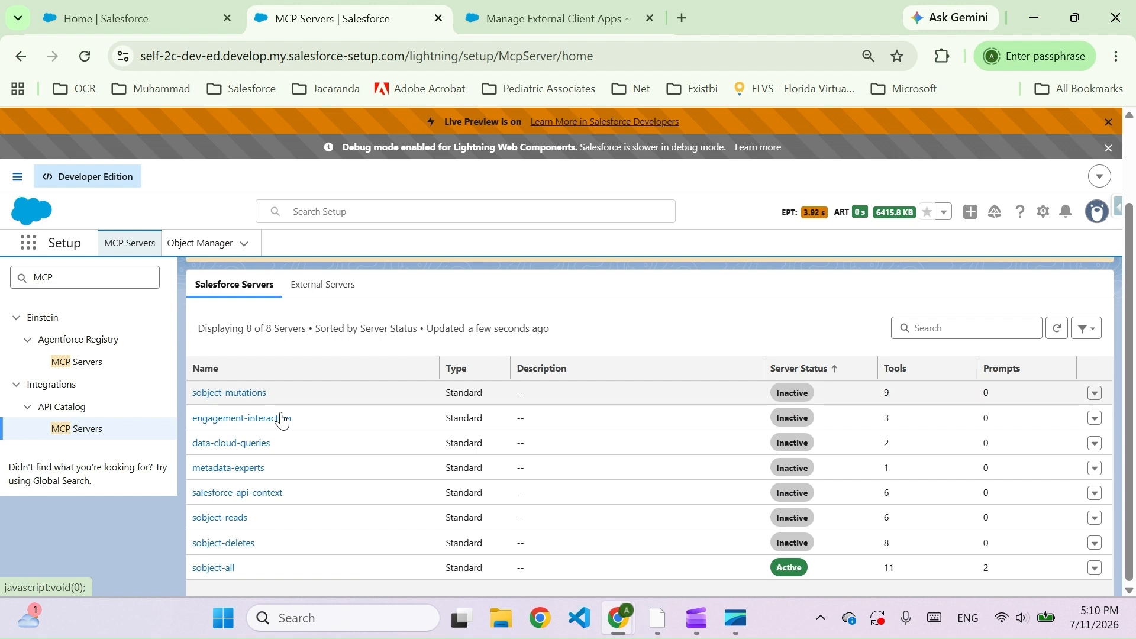
pyautogui.click(216, 569)
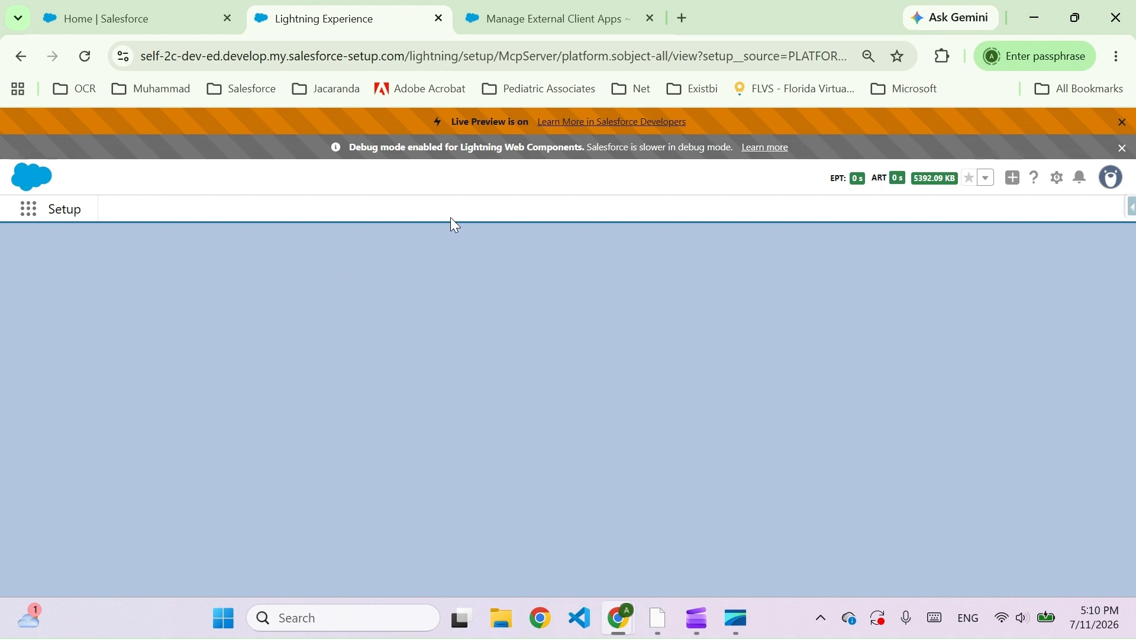
pyautogui.click(496, 62)
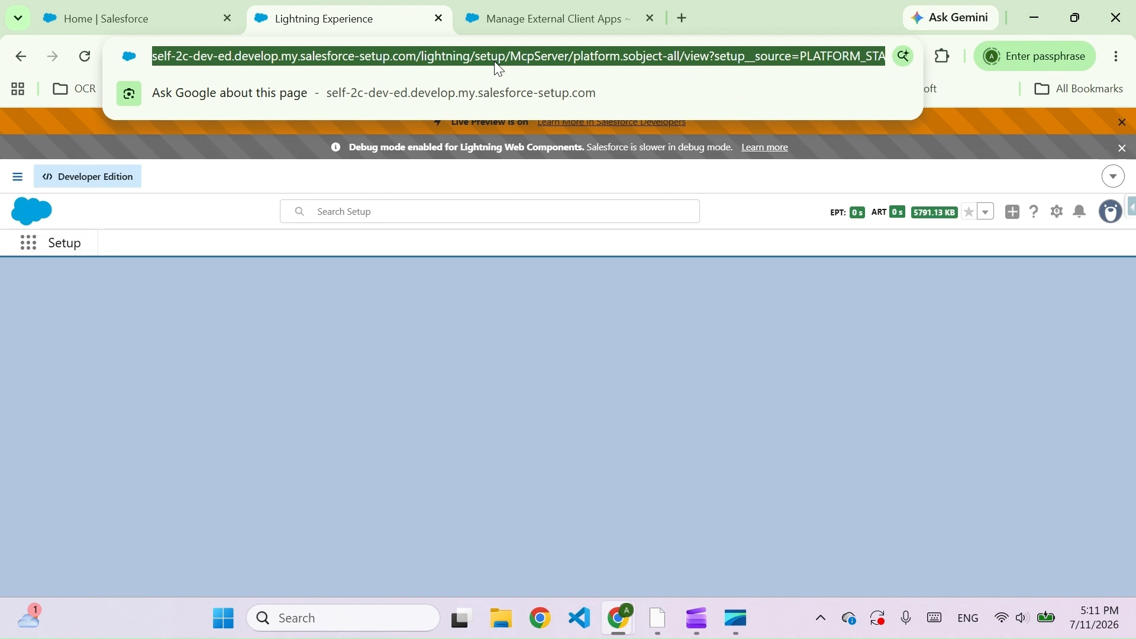
pyautogui.click(767, 253)
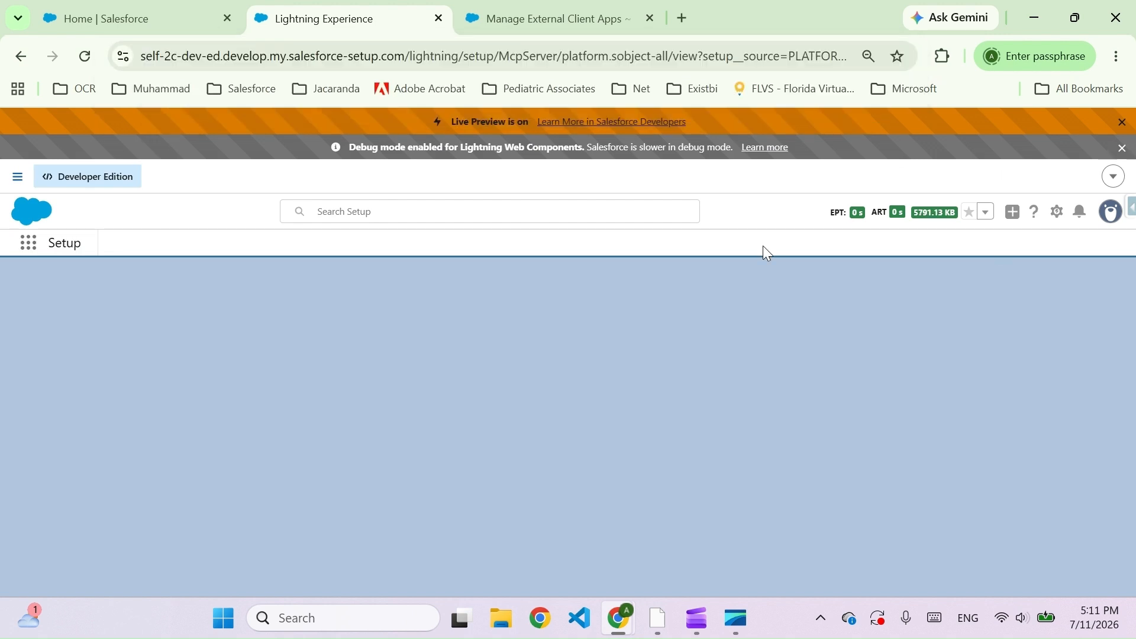
pyautogui.click(753, 53)
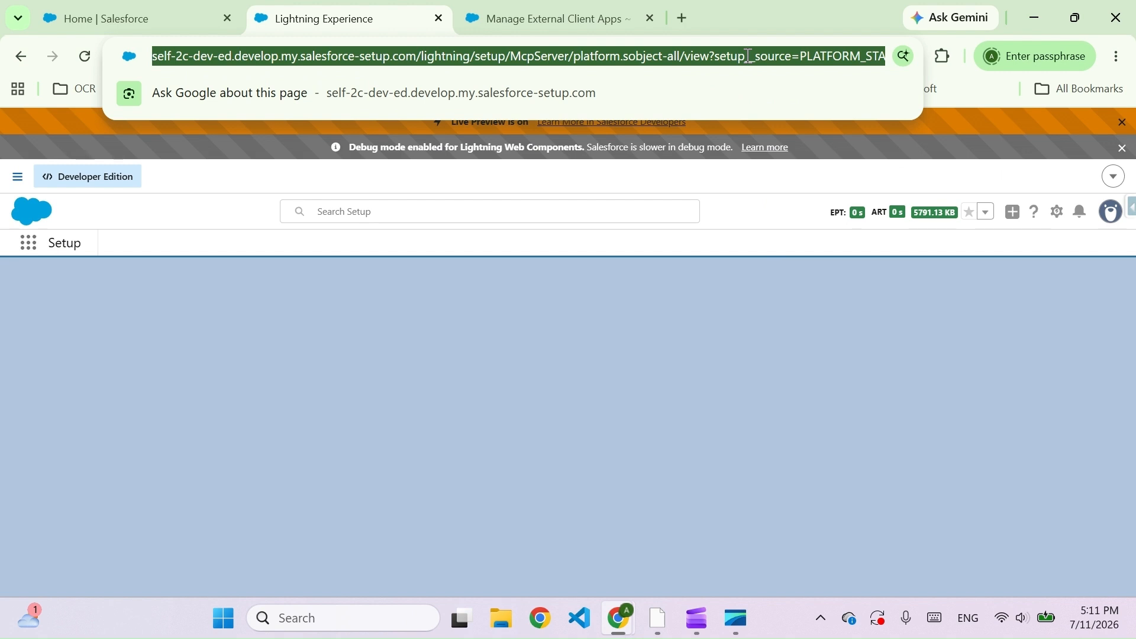
pyautogui.press('Return')
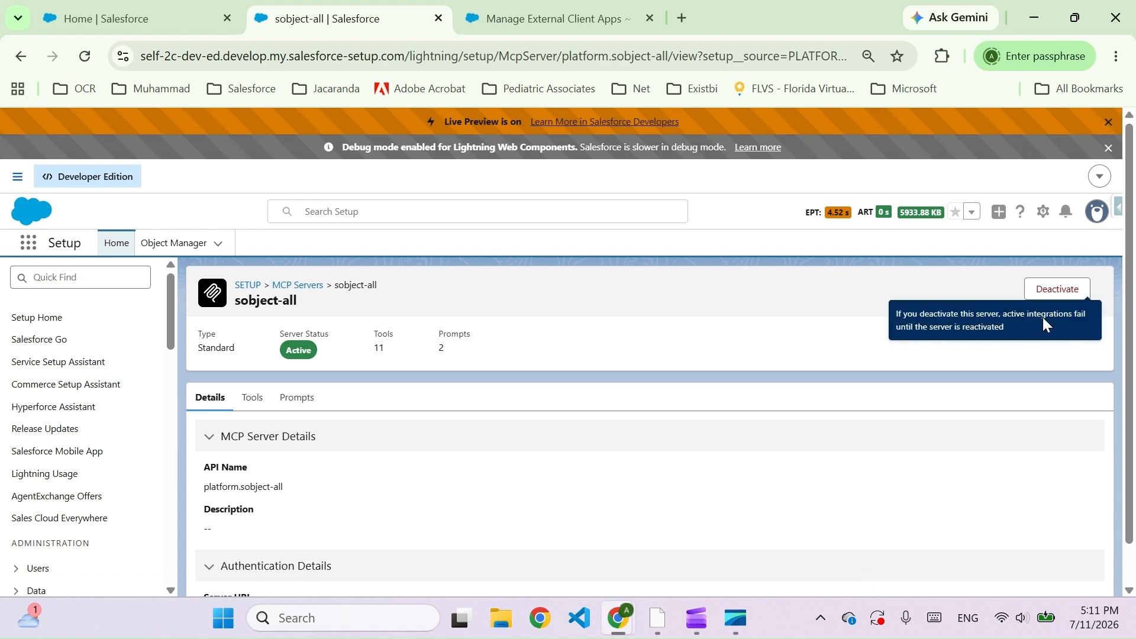
# - Copy the sobject-all server URL from its Authentication Details and paste it into Claude as the connector's remote MCP server URL
pyautogui.scroll(-1, 398, 396)
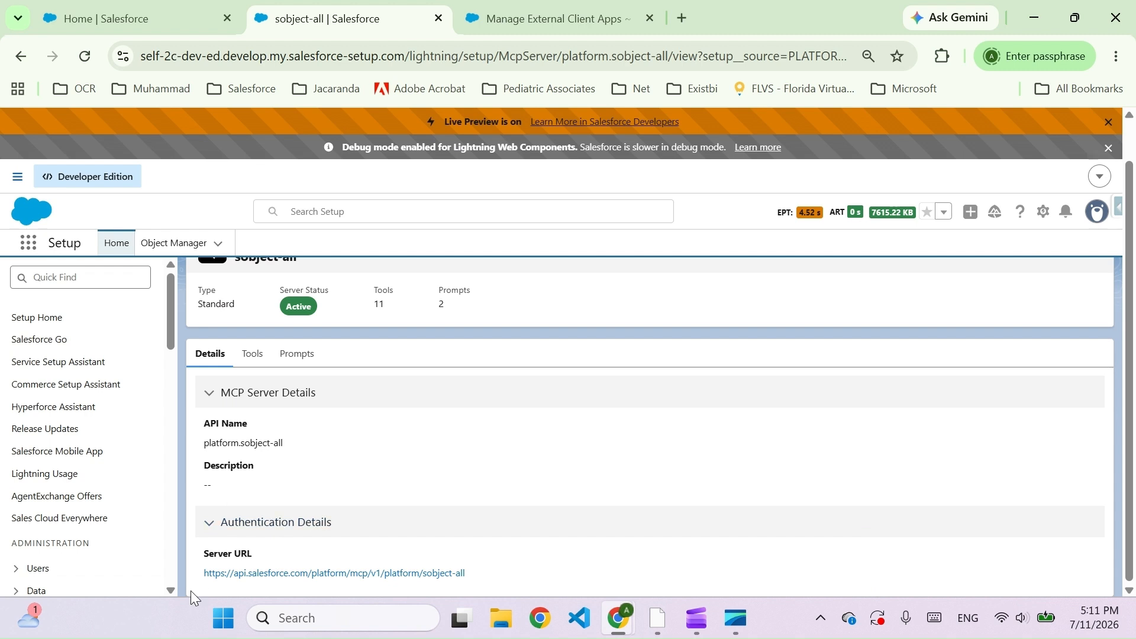
pyautogui.moveTo(272, 573); pyautogui.dragTo(393, 581)
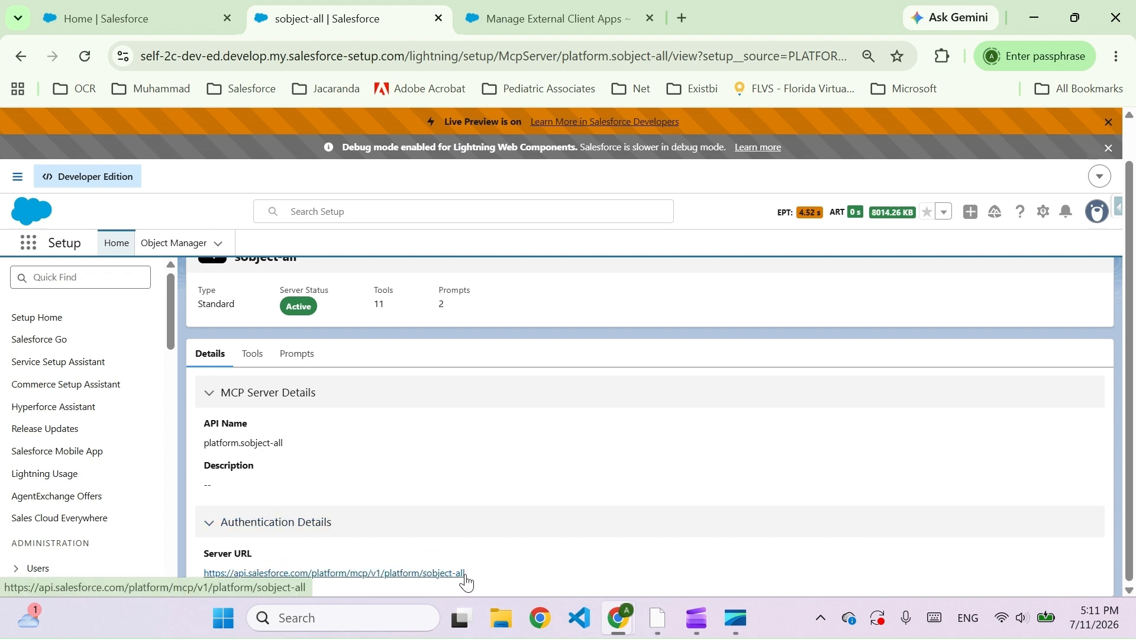
pyautogui.moveTo(463, 575); pyautogui.dragTo(392, 571)
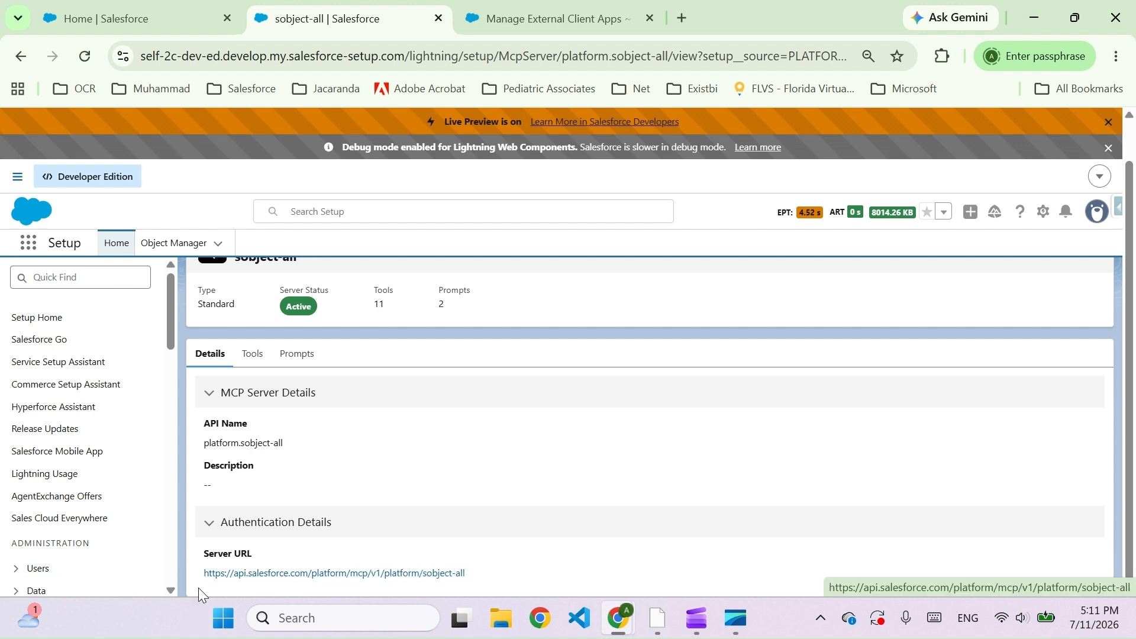
pyautogui.moveTo(200, 579); pyautogui.dragTo(467, 574)
pyautogui.hotkey('ctrl', 'c')
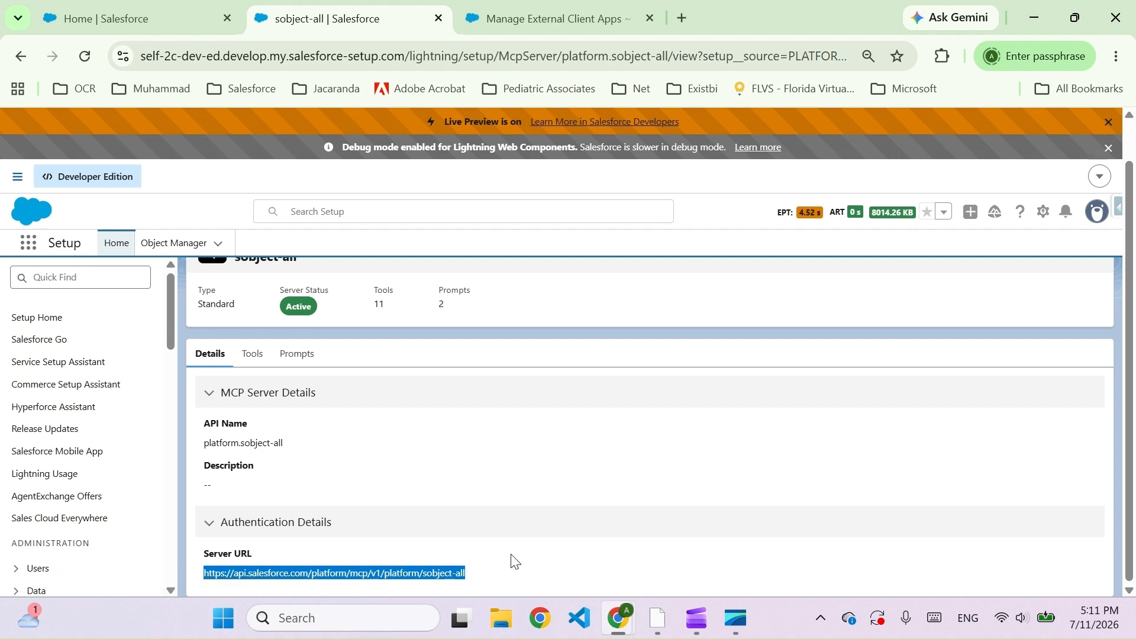
pyautogui.hotkey('alt', 'Tab')
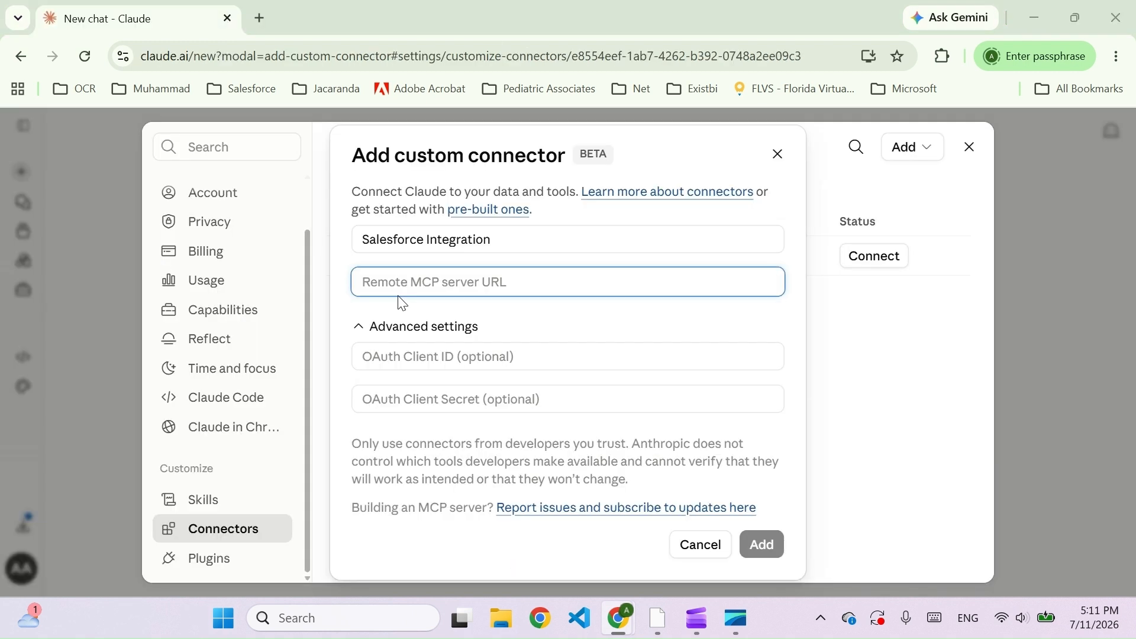
pyautogui.hotkey('ctrl', 'v')
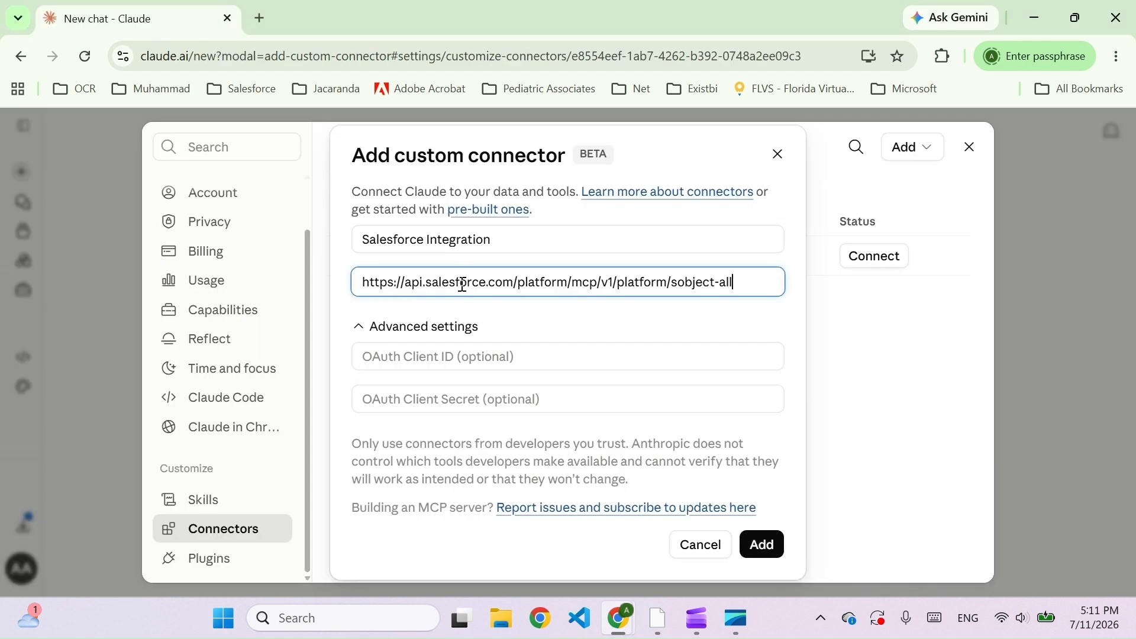
# - Copy the consumer key from the Claude_Demo consumer details in Salesforce and paste it as the connector's OAuth Client ID in Claude
pyautogui.hotkey('alt', 'Tab')
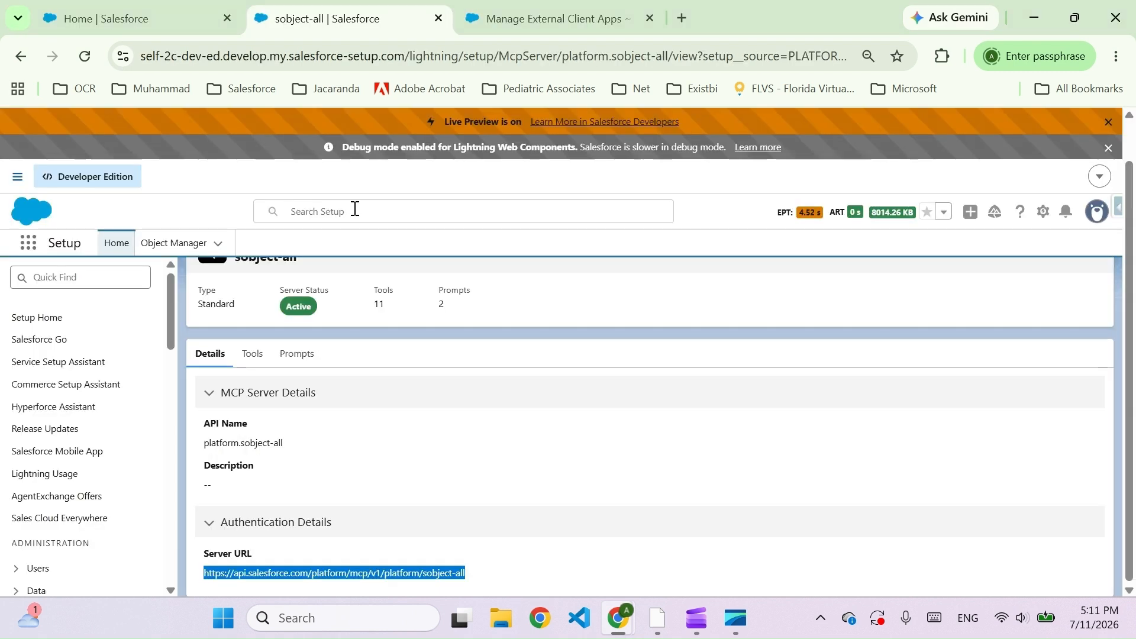
pyautogui.click(516, 22)
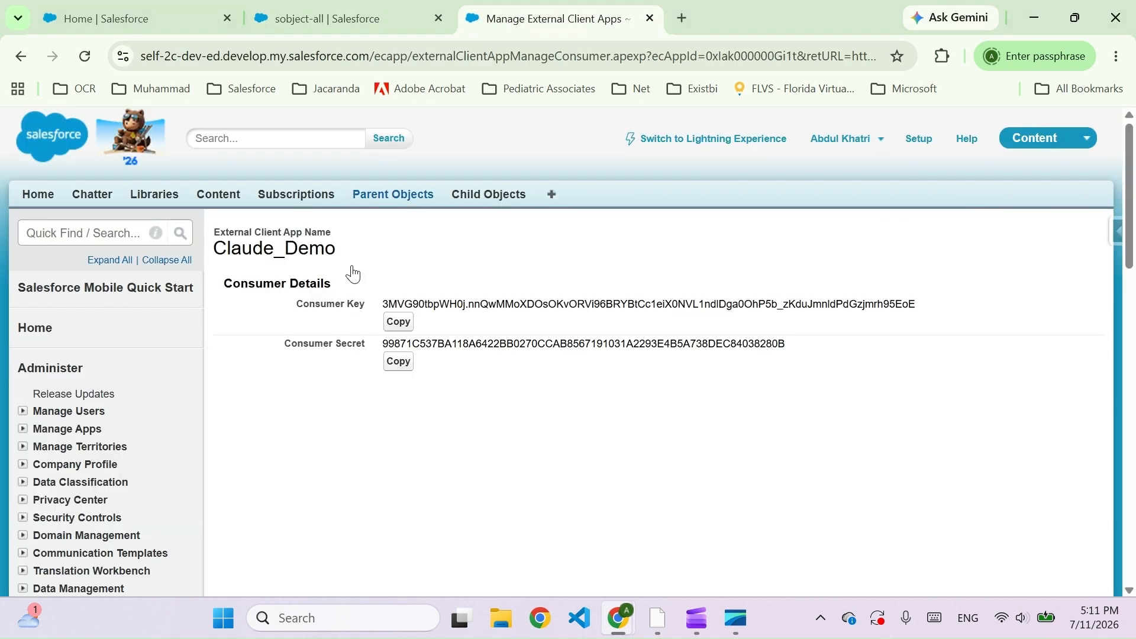
pyautogui.click(400, 325)
pyautogui.hotkey('alt', 'Tab')
pyautogui.click(472, 355)
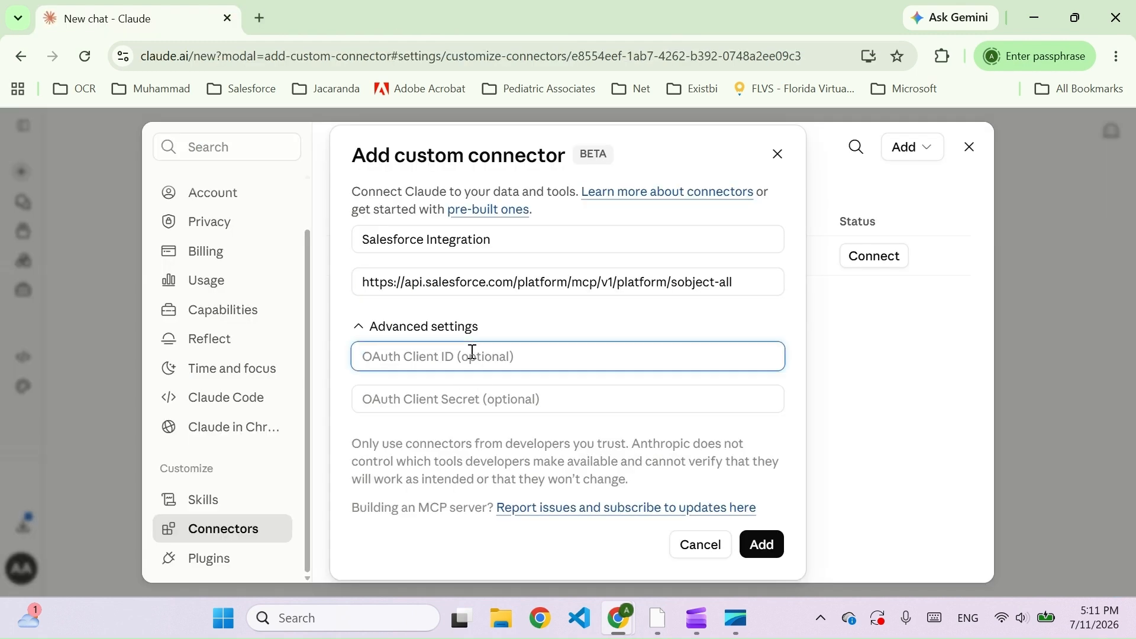
pyautogui.hotkey('ctrl', 'v')
# - Copy the Claude_Demo consumer secret from Salesforce into the connector's OAuth Client Secret in Claude and add the connector
pyautogui.hotkey('alt', 'Tab')
pyautogui.click(395, 363)
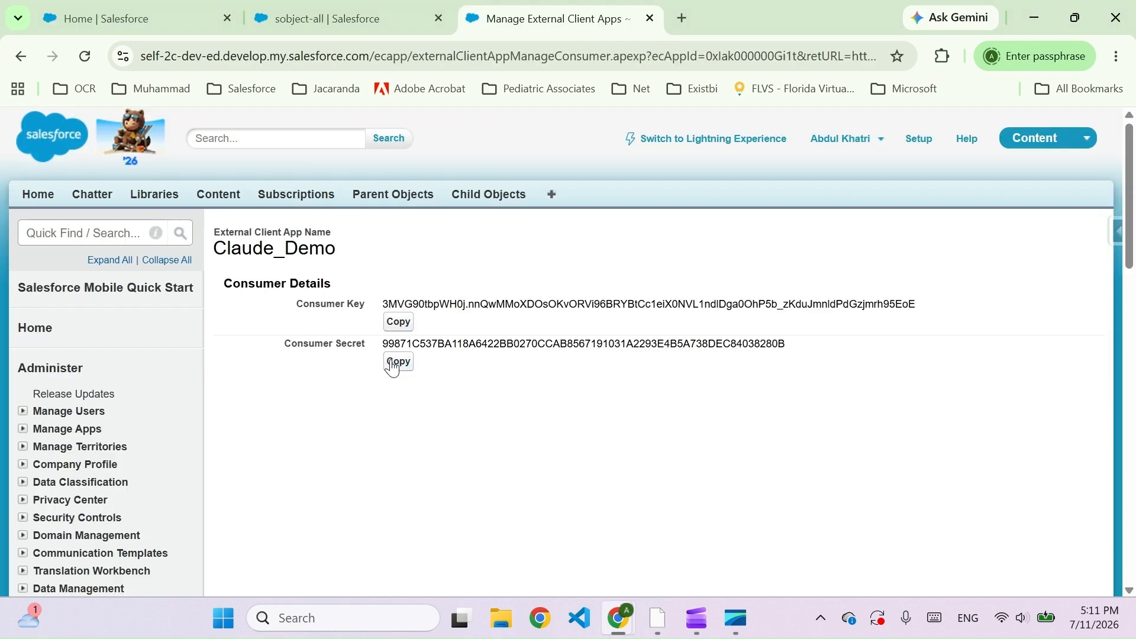
pyautogui.hotkey('alt', 'Tab')
pyautogui.click(465, 398)
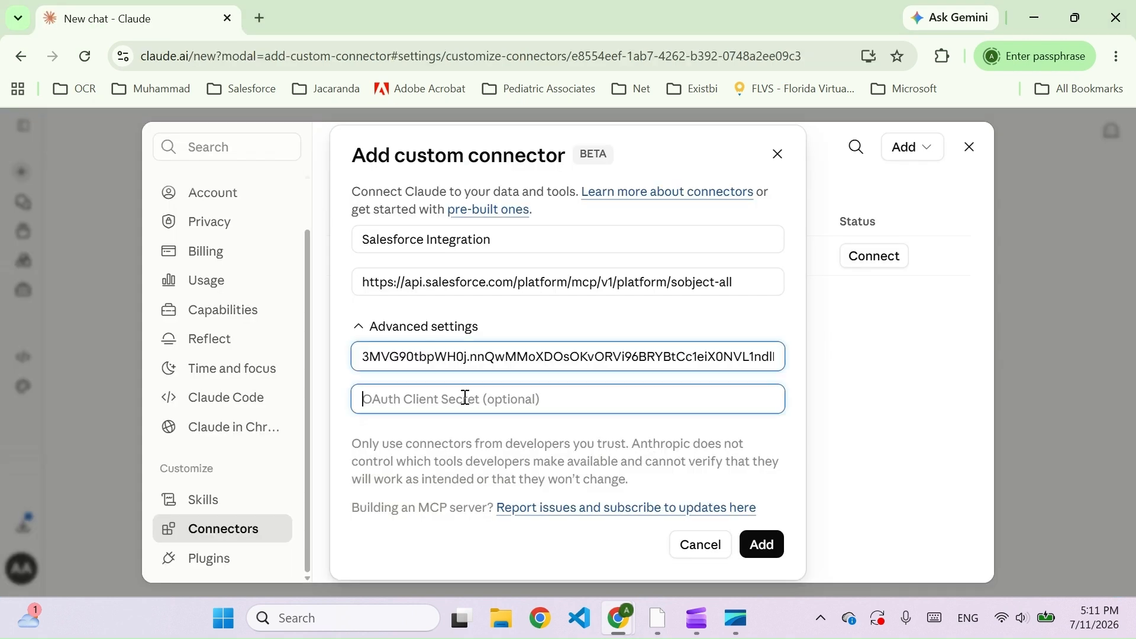
pyautogui.hotkey('ctrl', 'v')
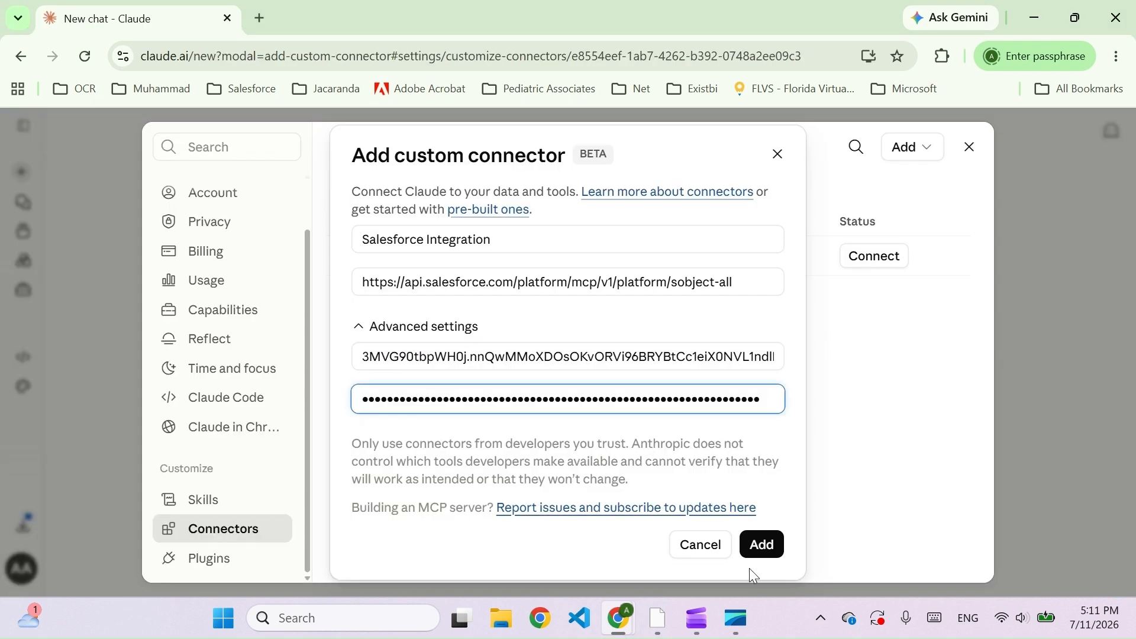
pyautogui.click(761, 543)
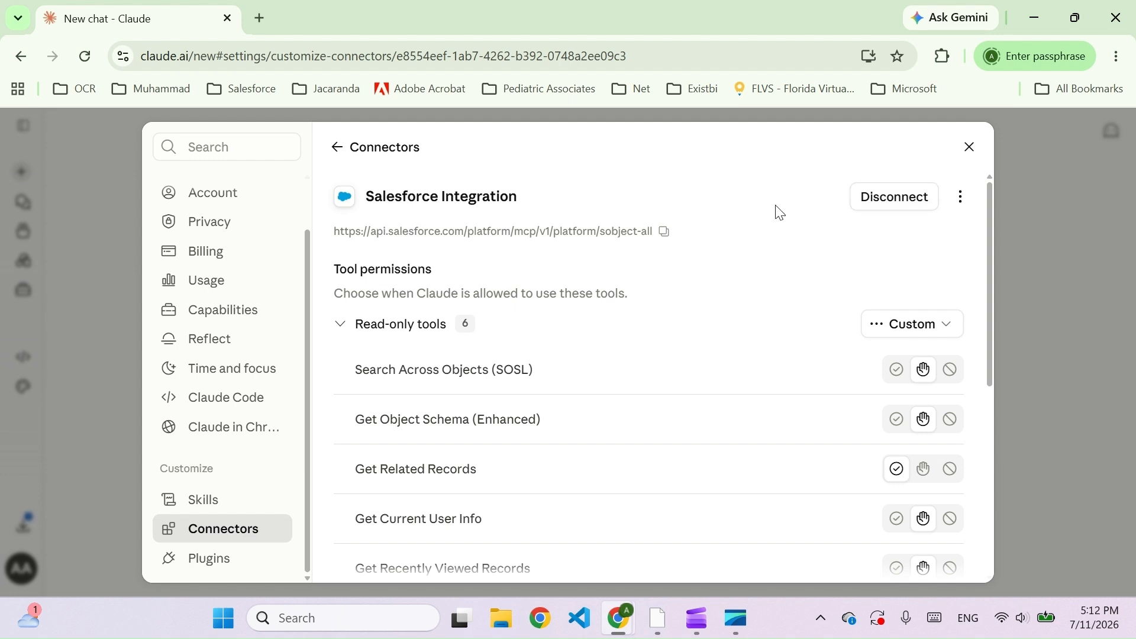
# - Disconnect the Salesforce Integration connector and reconnect it with the saved Salesforce login, allowing access for Claude Demo
pyautogui.click(885, 202)
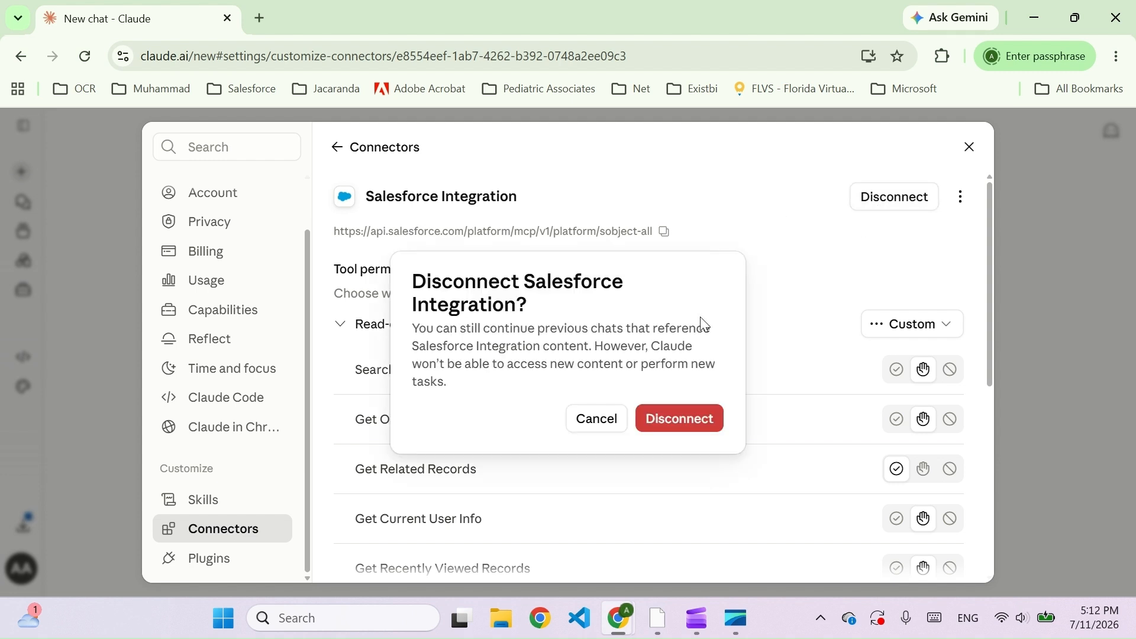
pyautogui.click(687, 418)
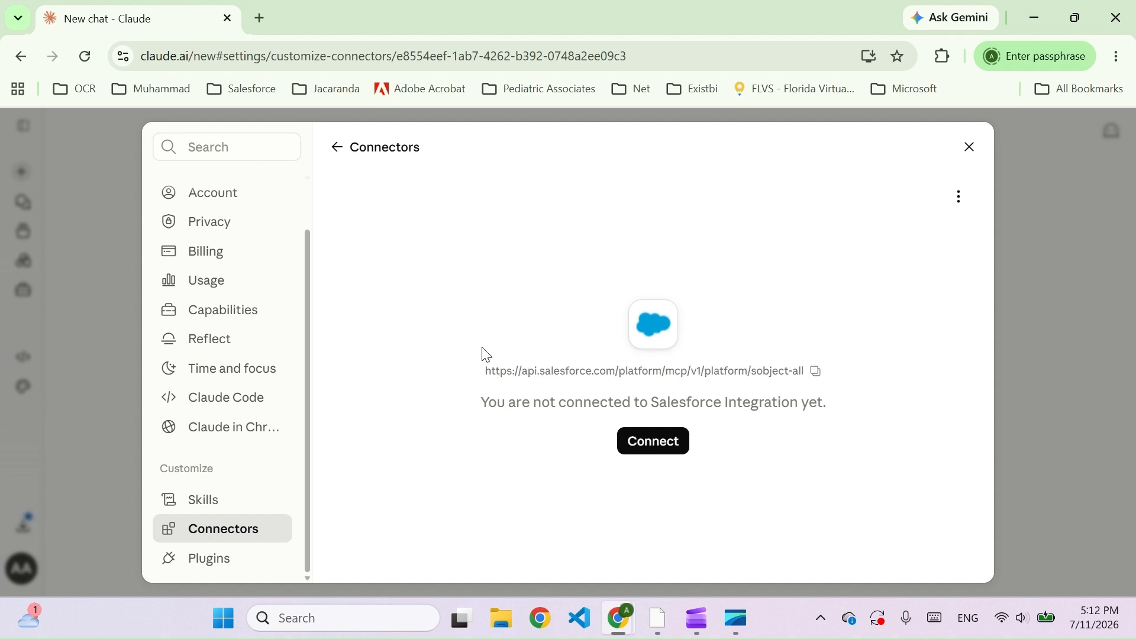
pyautogui.click(654, 452)
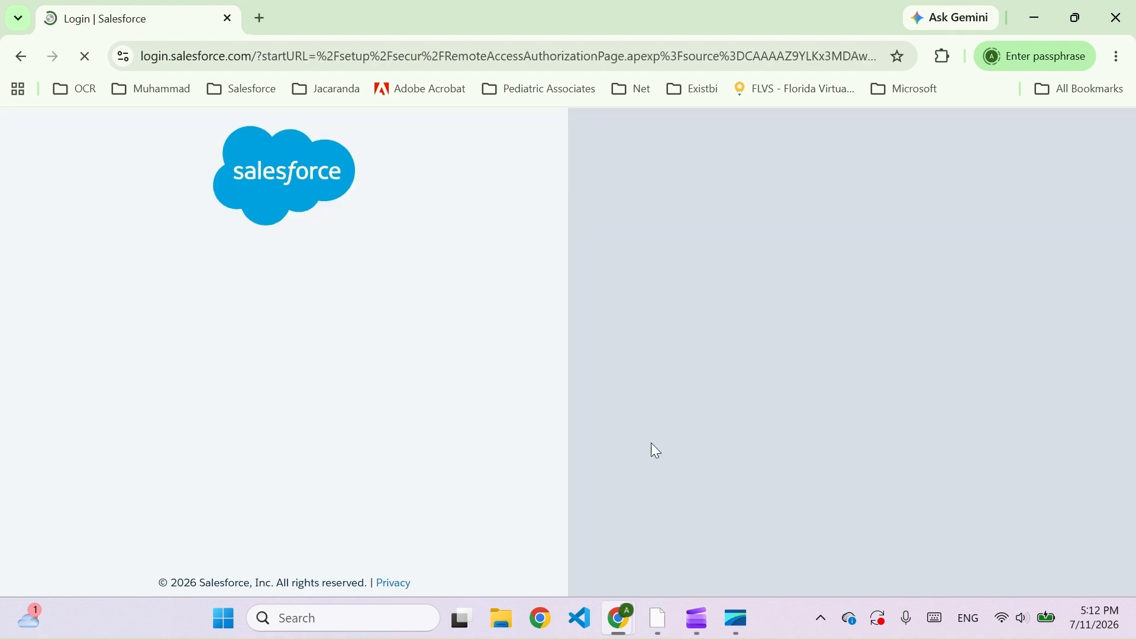
pyautogui.click(285, 350)
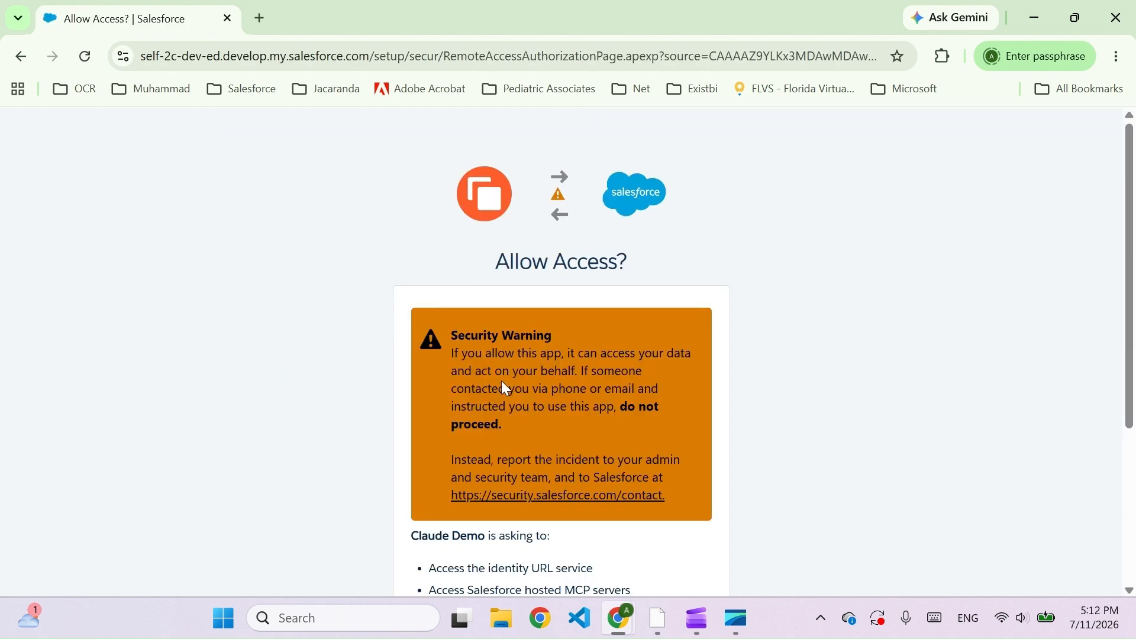
pyautogui.scroll(-3, 667, 383)
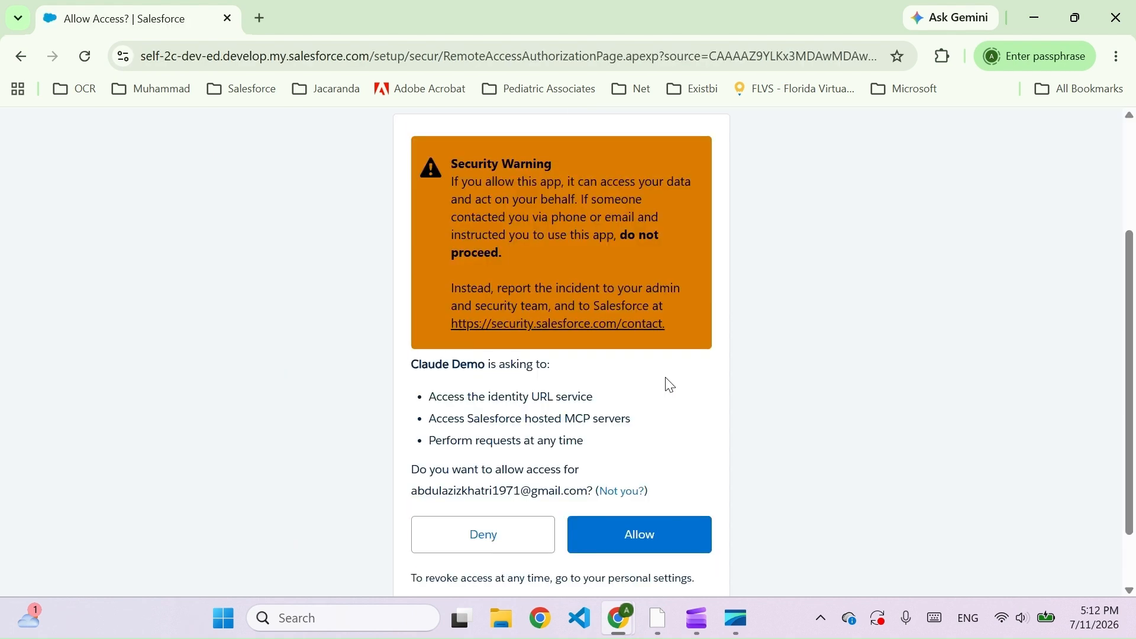
pyautogui.click(631, 535)
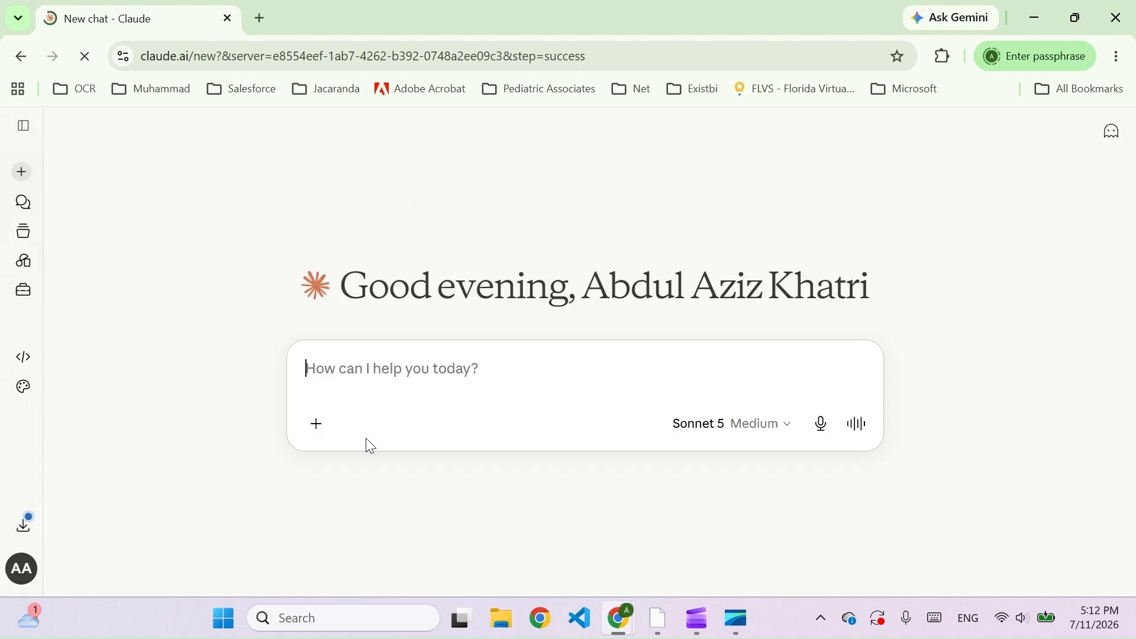
# - Check in the new chat's connector options that the Salesforce Integration connector is enabled
pyautogui.click(320, 430)
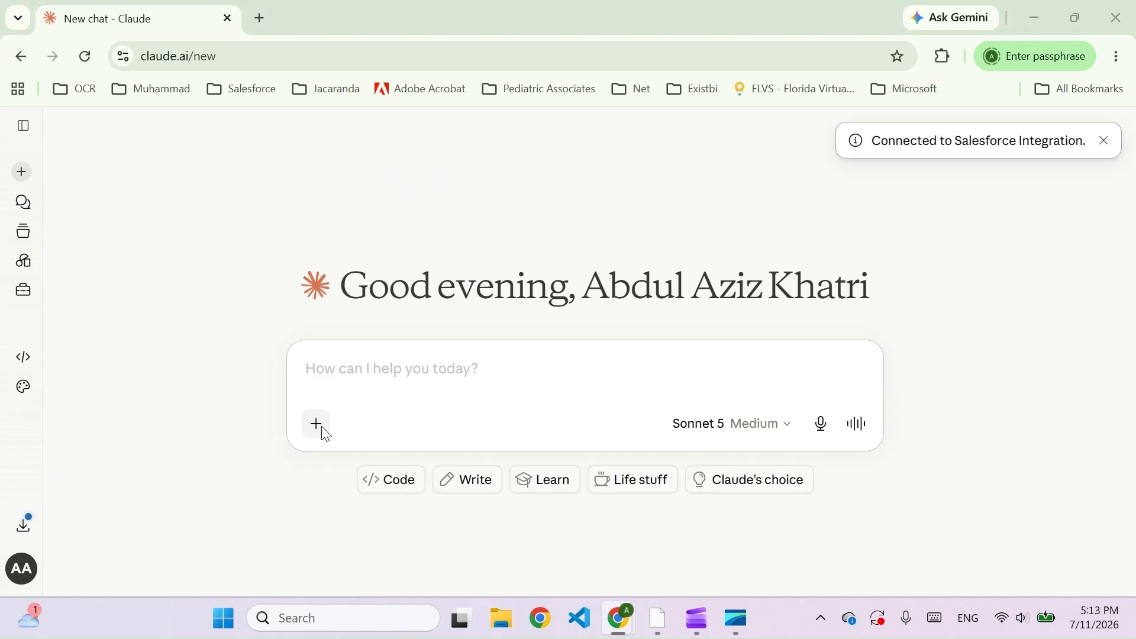
pyautogui.click(971, 563)
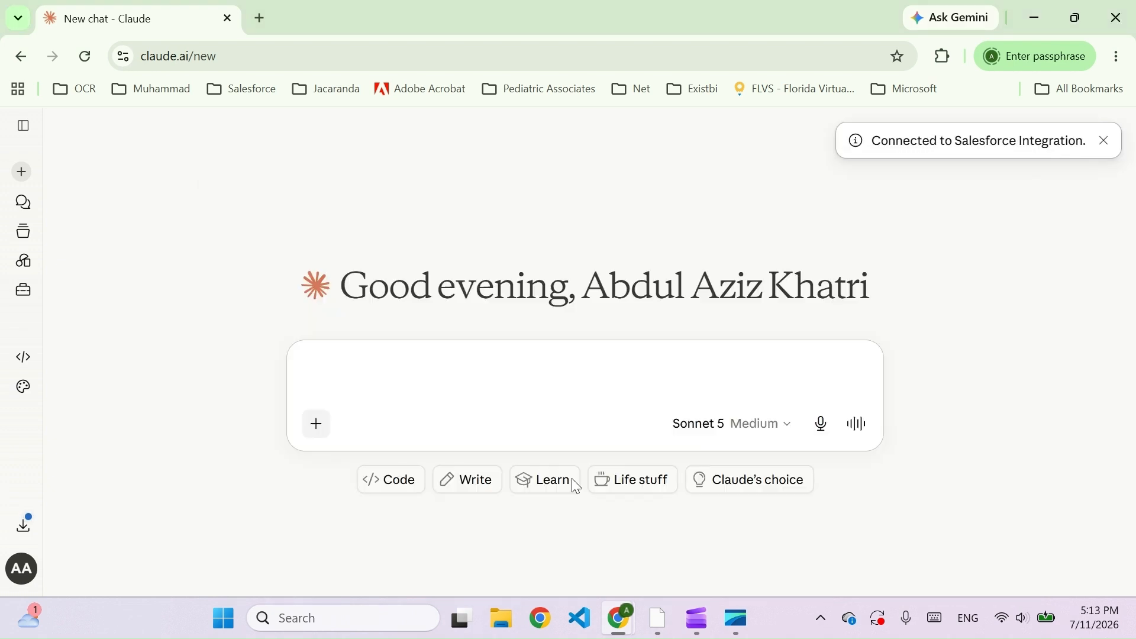
pyautogui.click(318, 427)
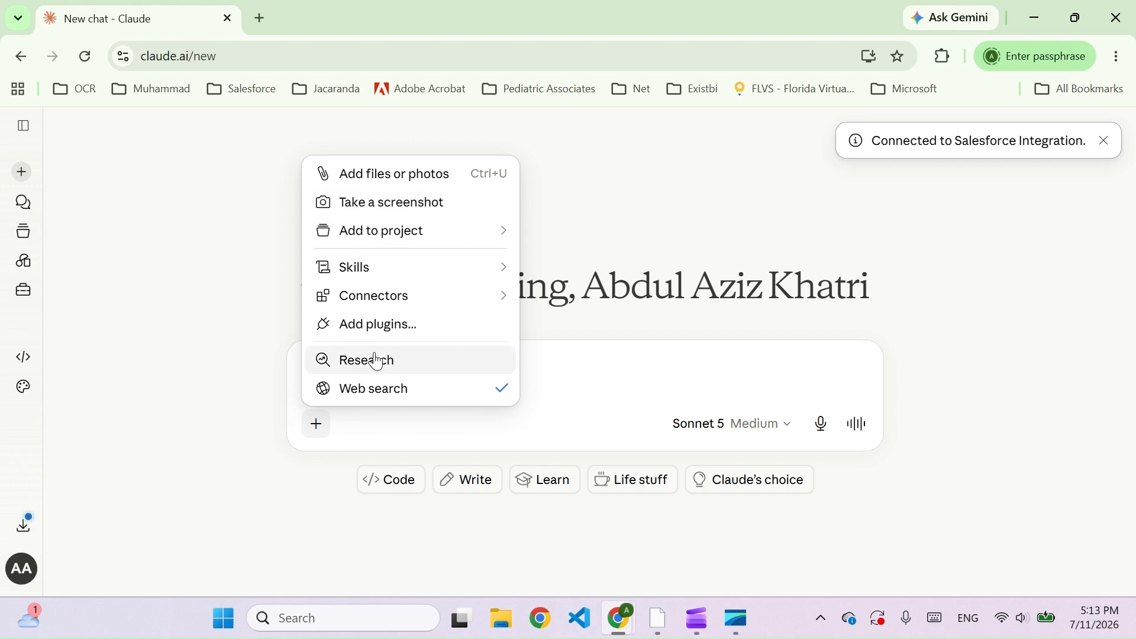
pyautogui.moveTo(373, 304)
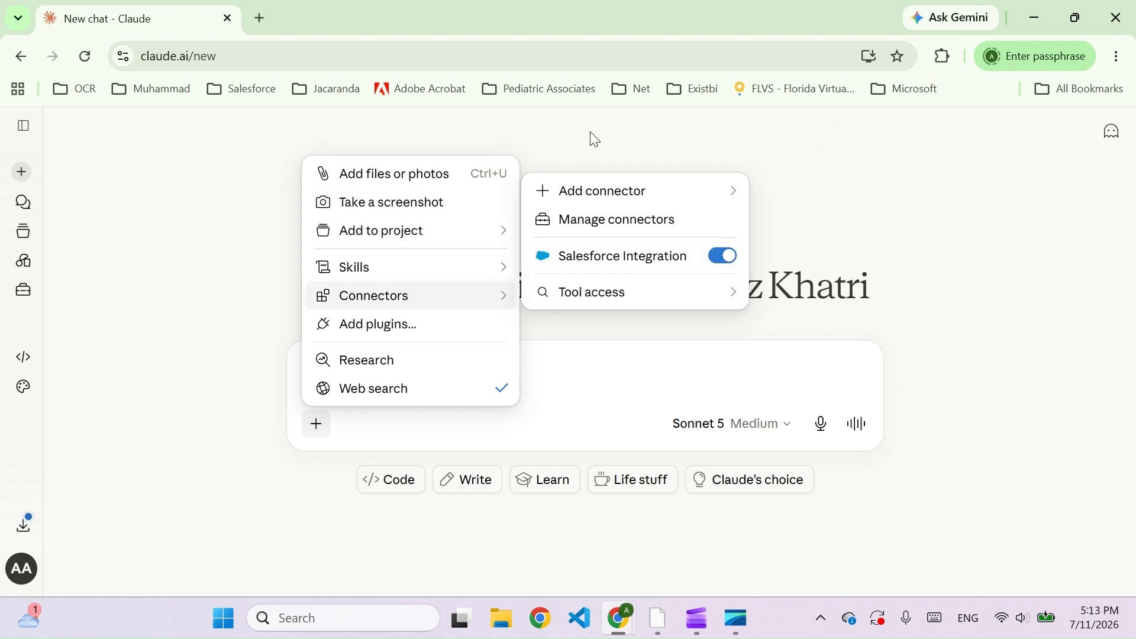
pyautogui.click(215, 383)
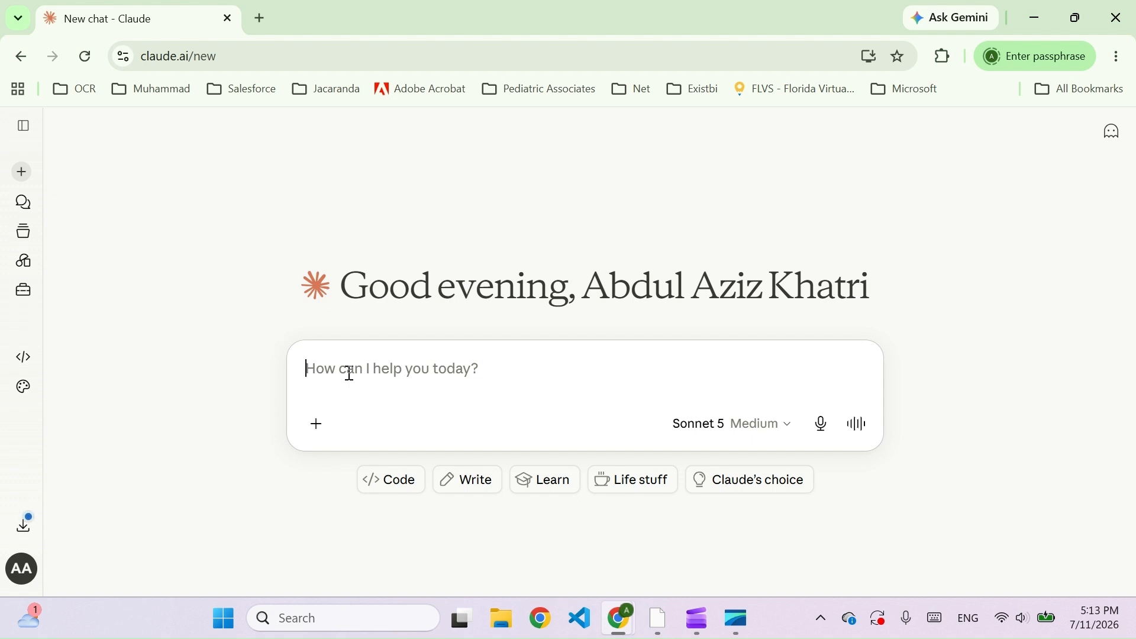
# - Send Claude the prompt "List all accounts from my org" and view the returned account table
pyautogui.write('I')
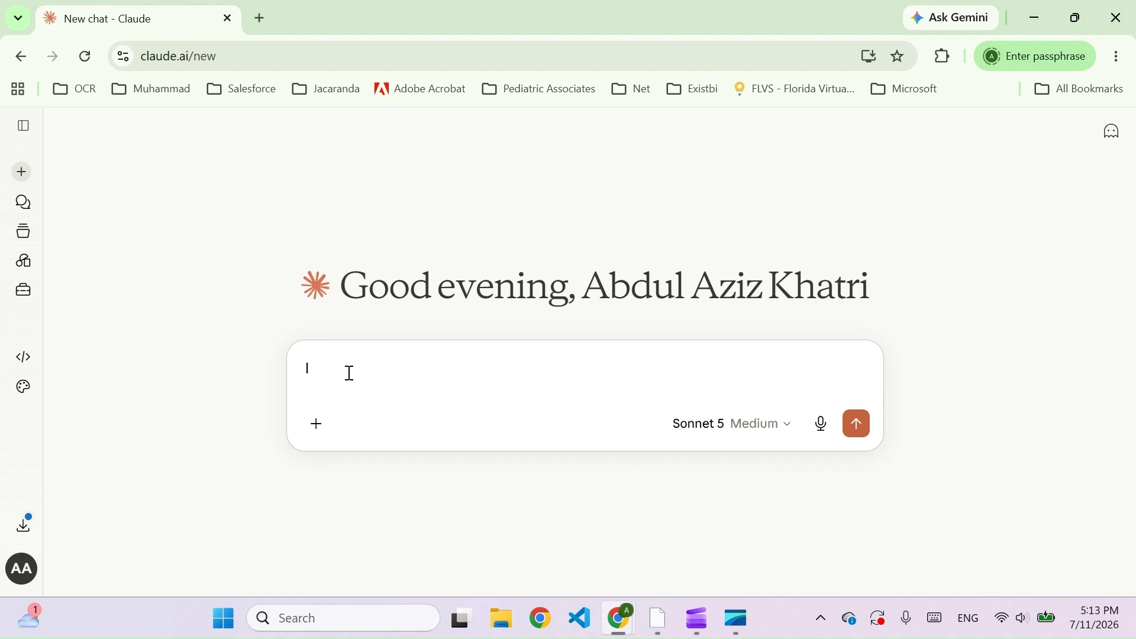
pyautogui.write('IS')
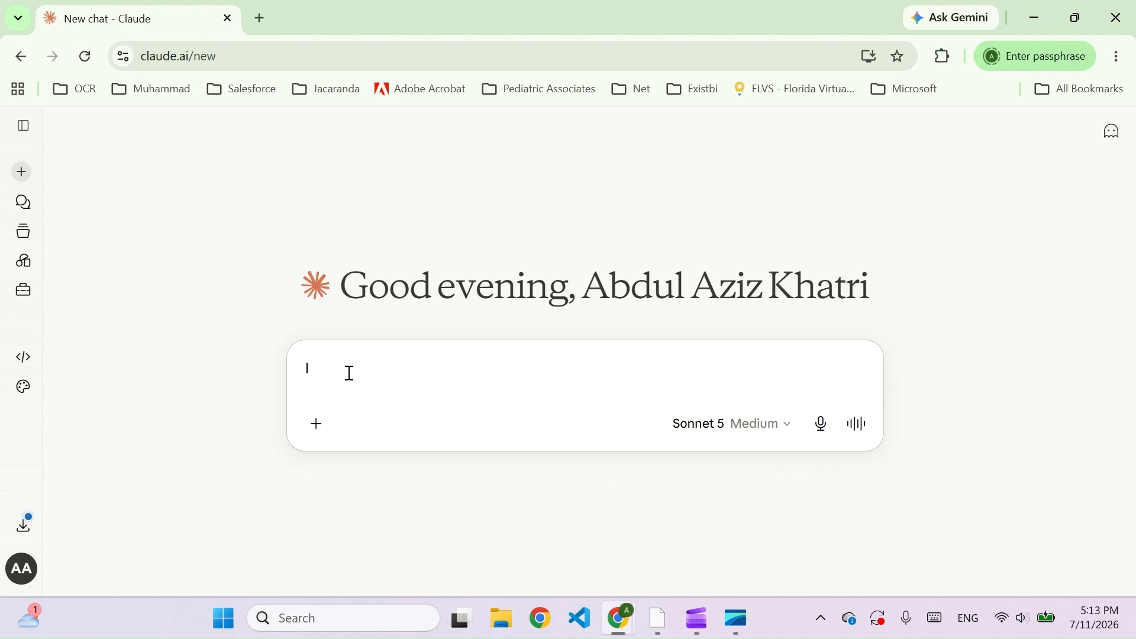
pyautogui.write('Li')
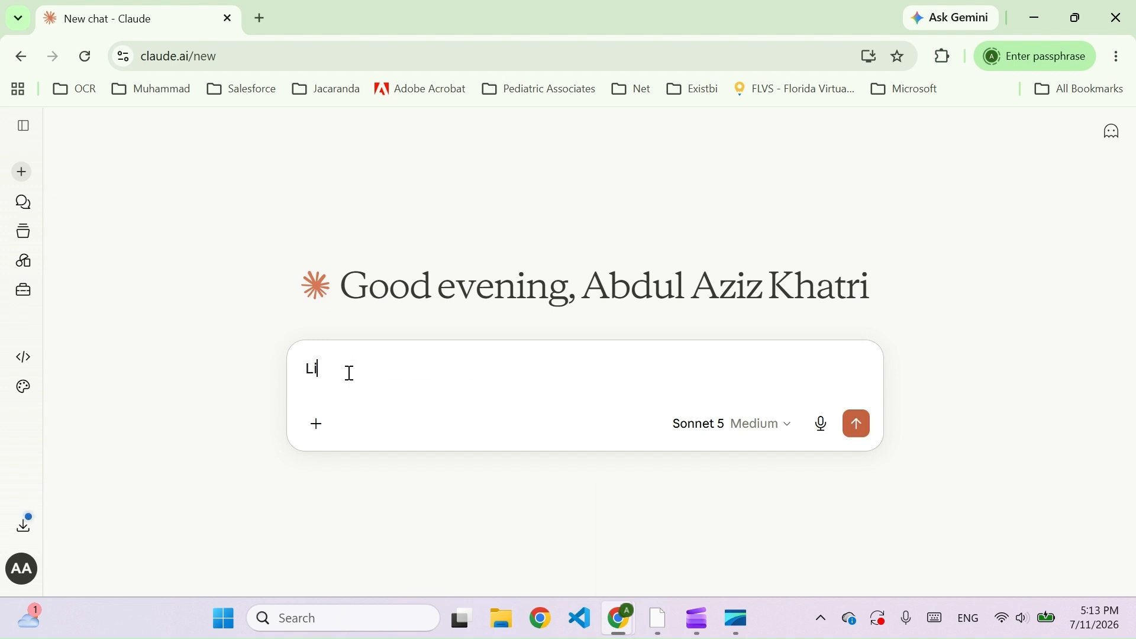
pyautogui.write('st all accounts from my org')
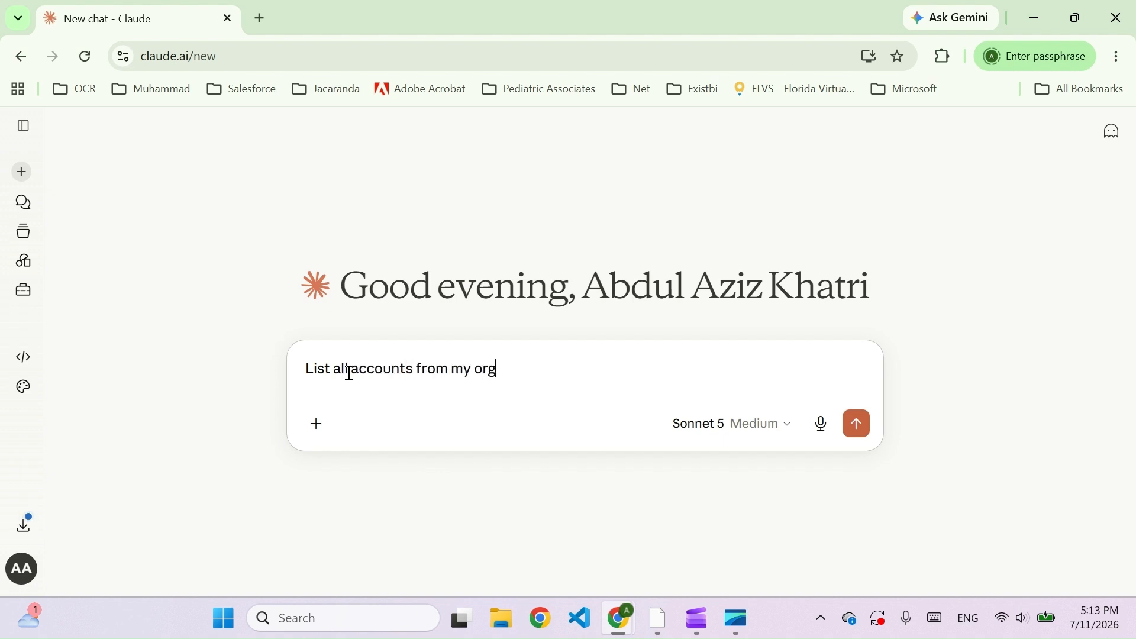
pyautogui.press('Return')
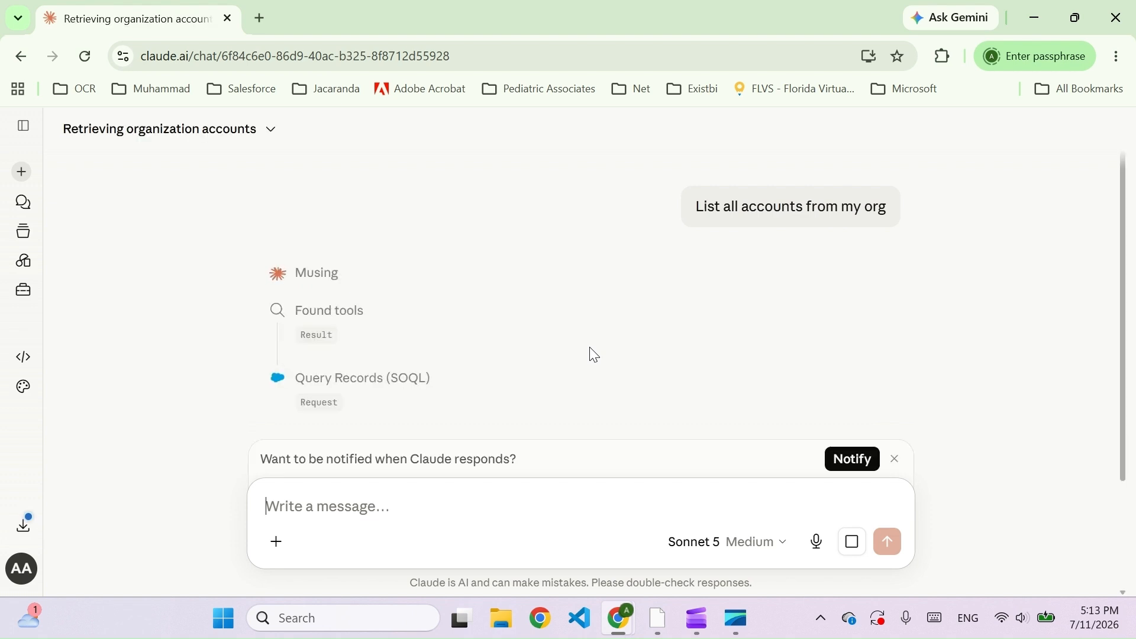
pyautogui.scroll(-3, 595, 355)
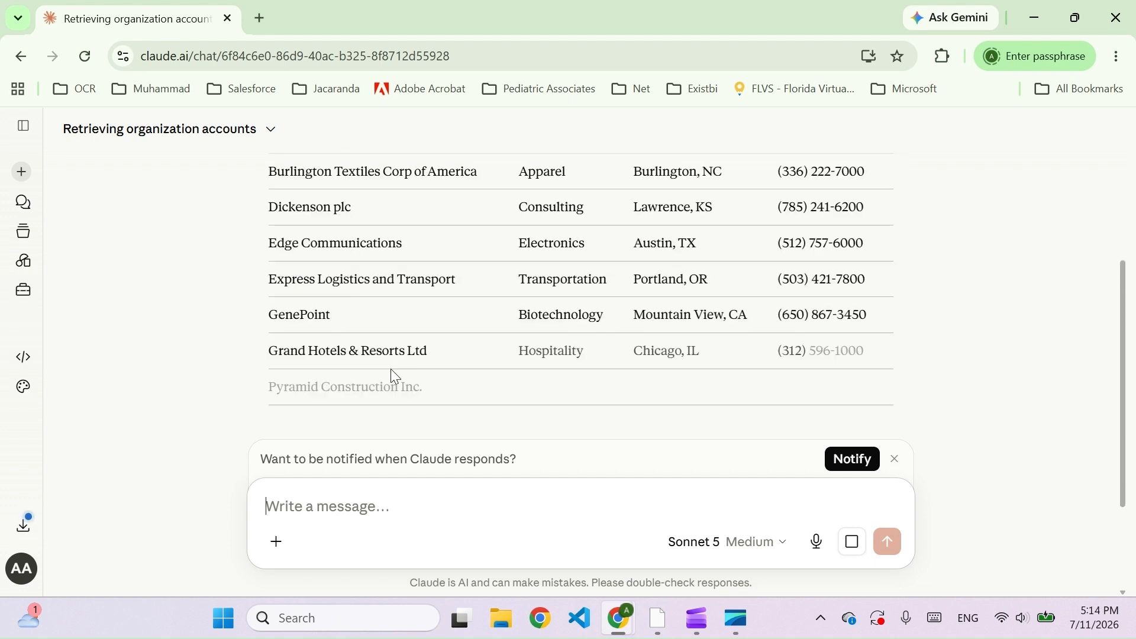
# - Switch to Salesforce, display the All Accounts list view, and compare it with the account table in Claude
pyautogui.hotkey('alt', 'Tab')
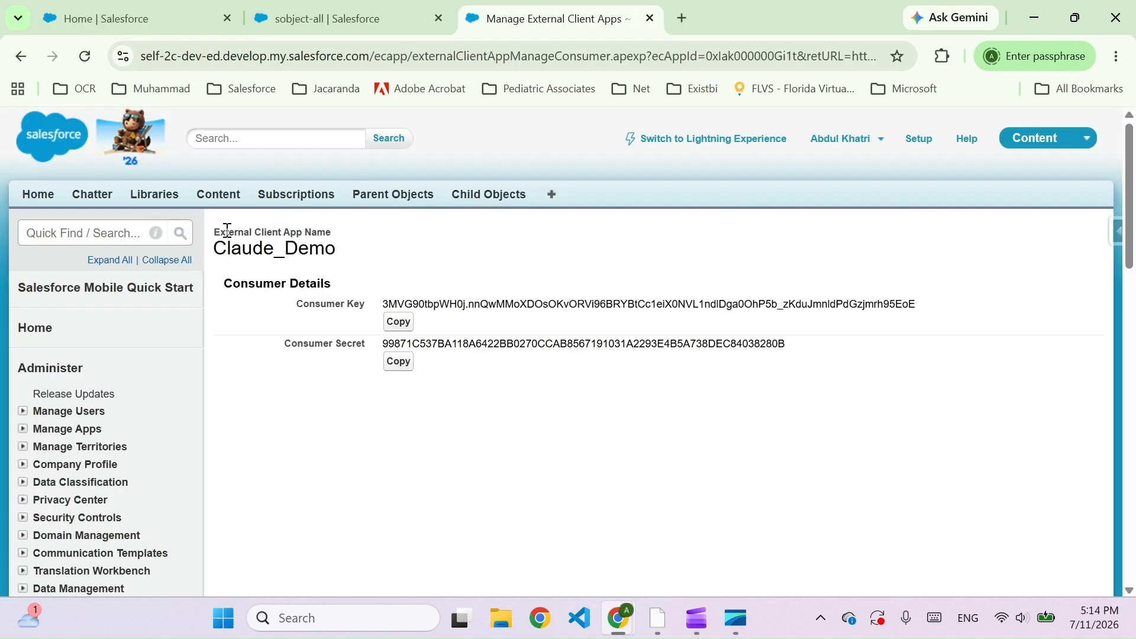
pyautogui.click(177, 23)
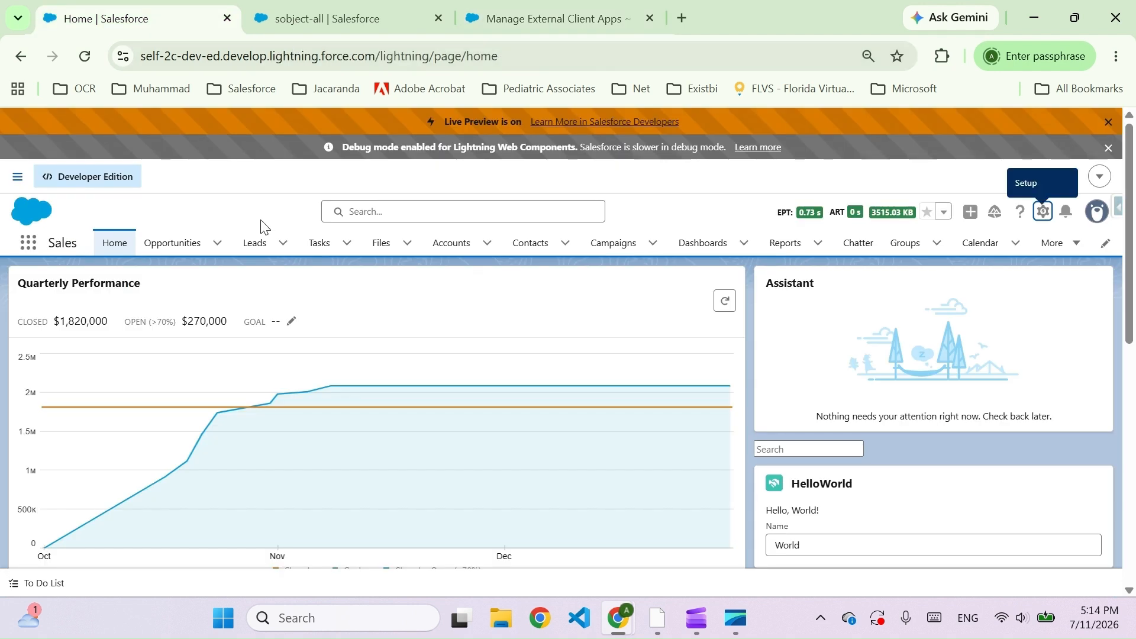
pyautogui.click(452, 243)
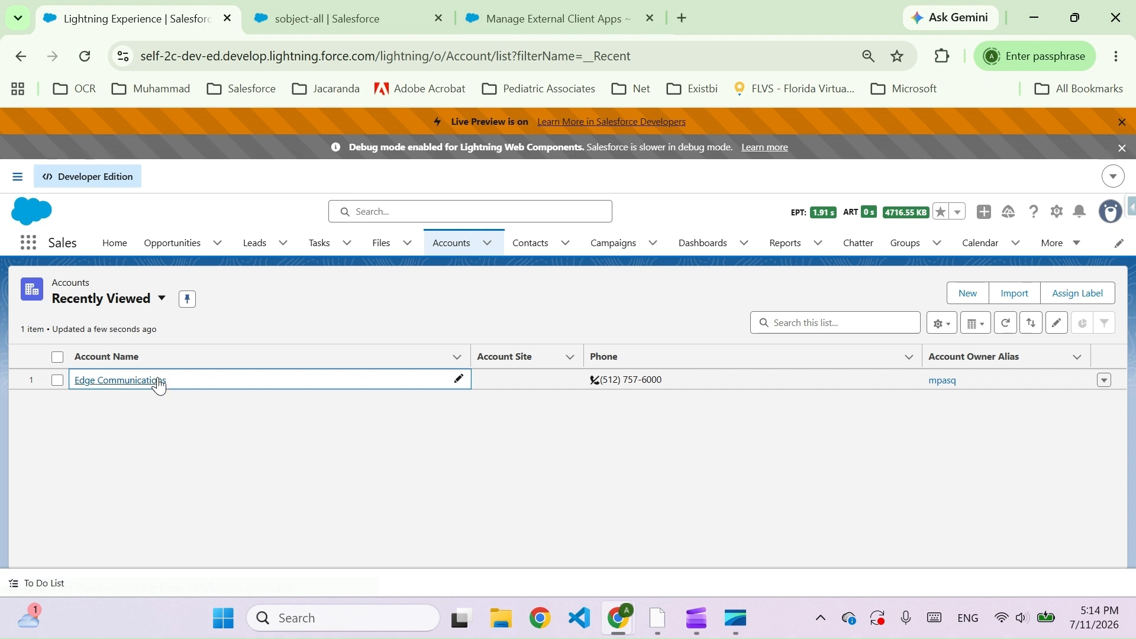
pyautogui.click(160, 302)
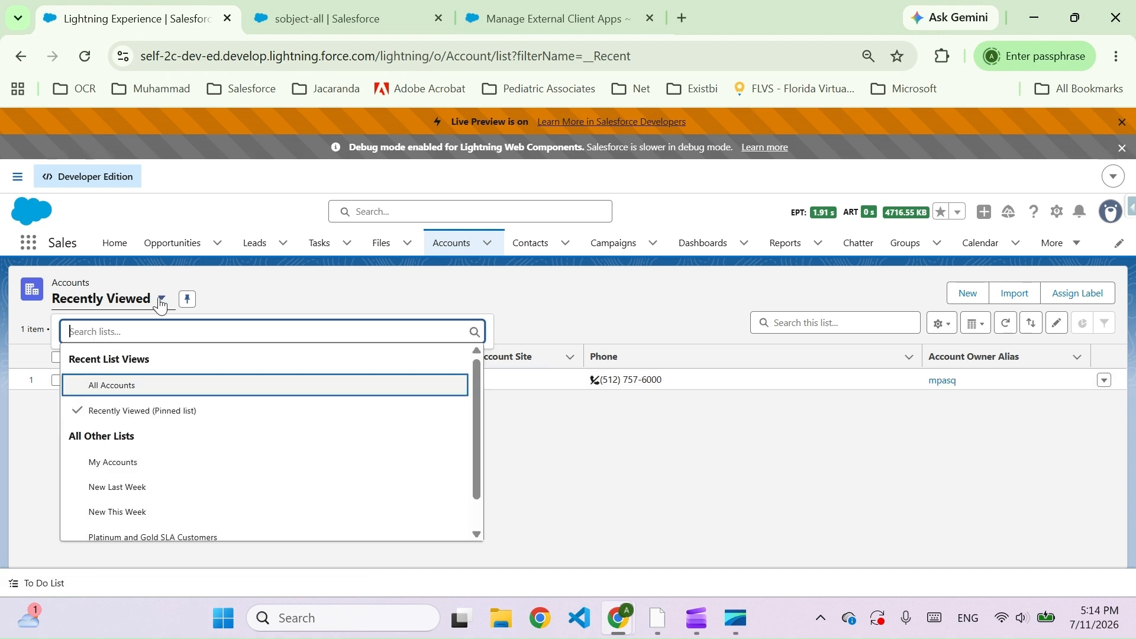
pyautogui.click(116, 392)
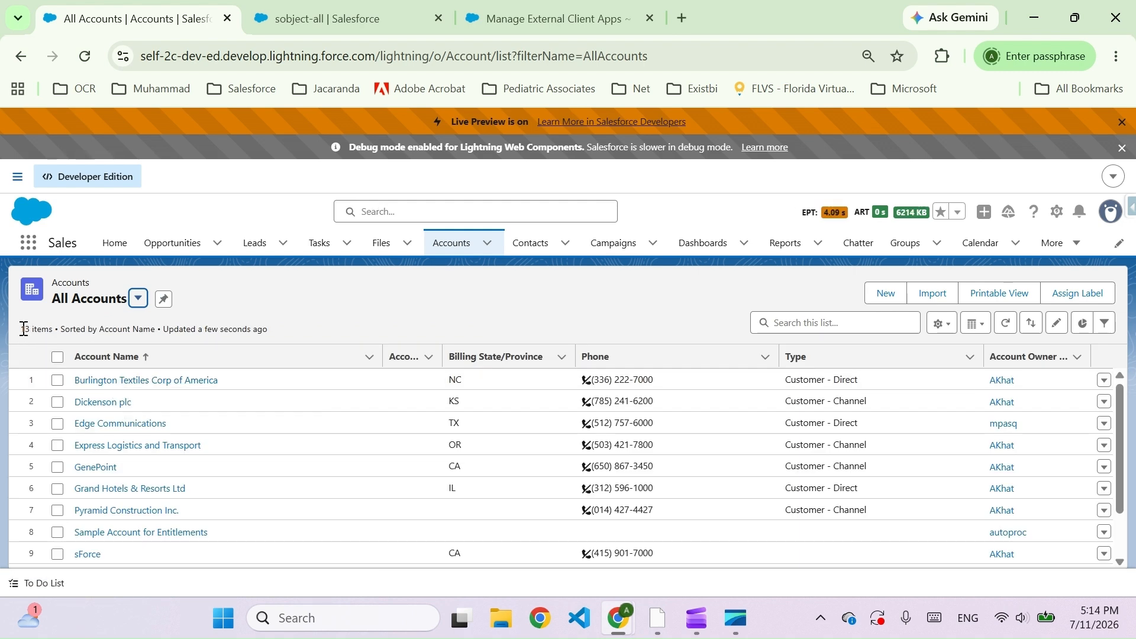
pyautogui.hotkey('alt', 'Tab')
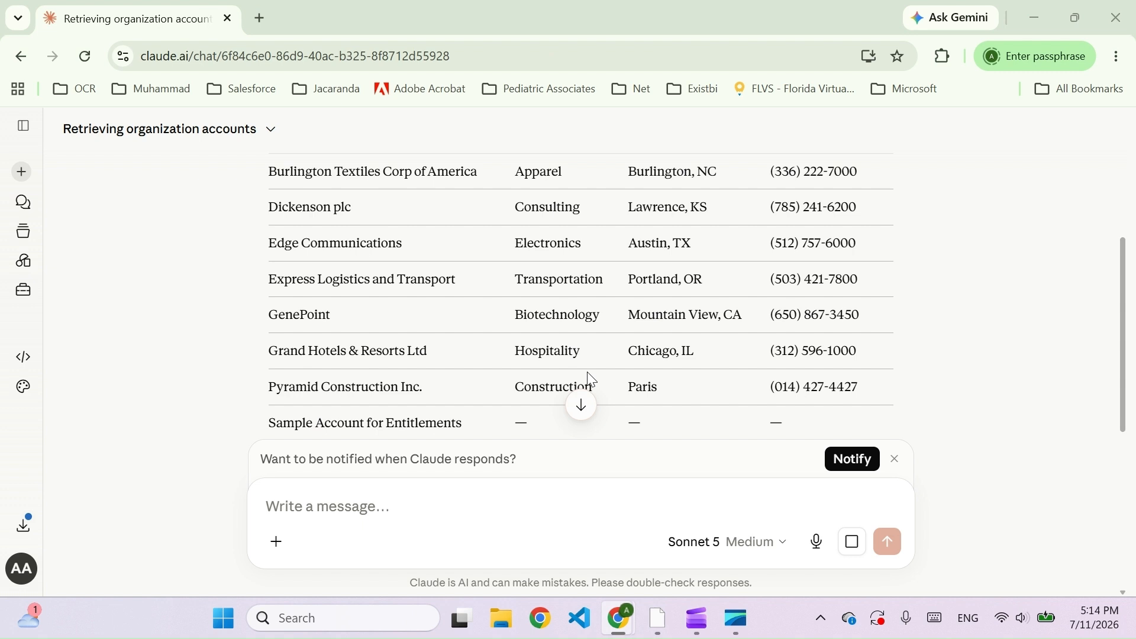
# - Open the Edge Communications account in Salesforce and view its full list of related opportunities
pyautogui.hotkey('alt', 'Tab')
pyautogui.click(92, 437)
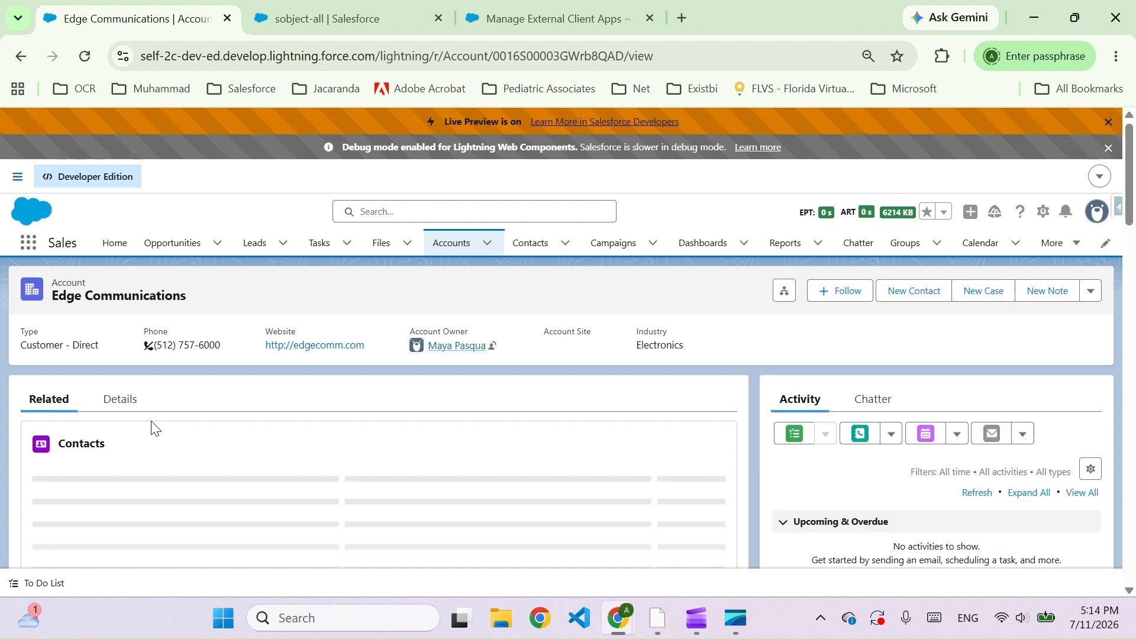
pyautogui.scroll(-1, 154, 427)
pyautogui.scroll(-1, 145, 438)
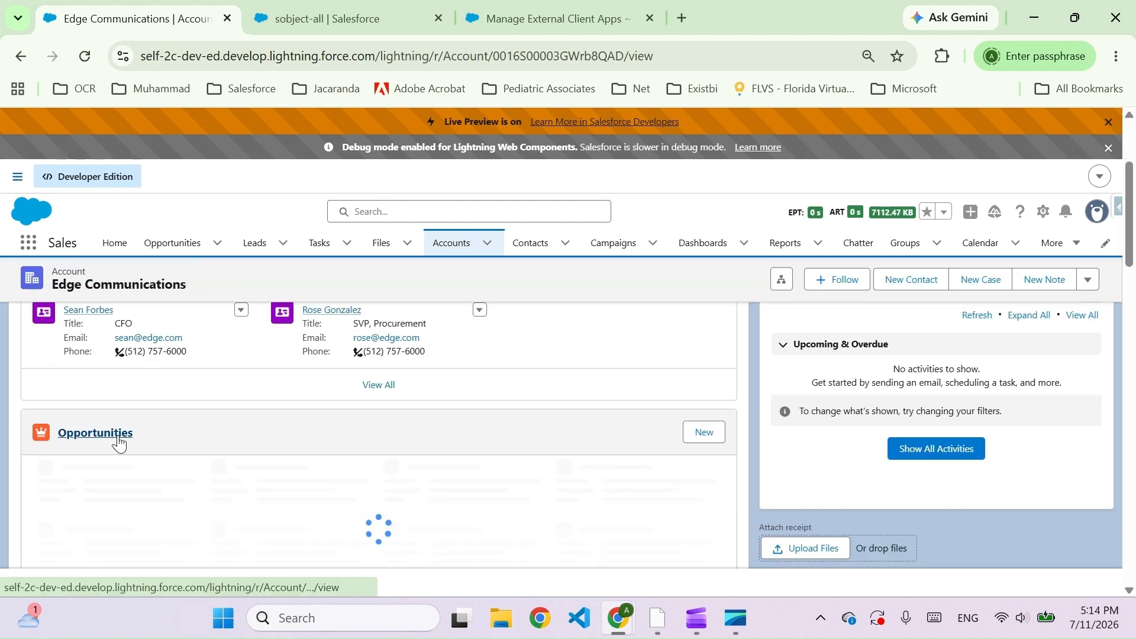
pyautogui.click(119, 438)
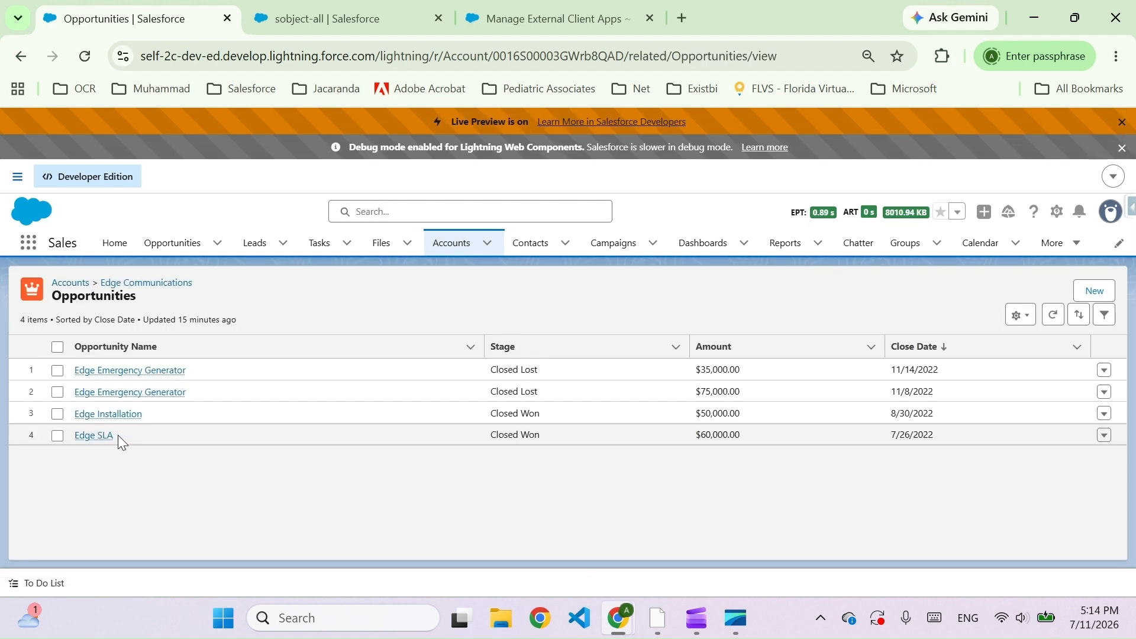
# - Switch to Claude and send the prompt "list all the opportunities of the account Edge Communications"
pyautogui.hotkey('alt', 'Tab')
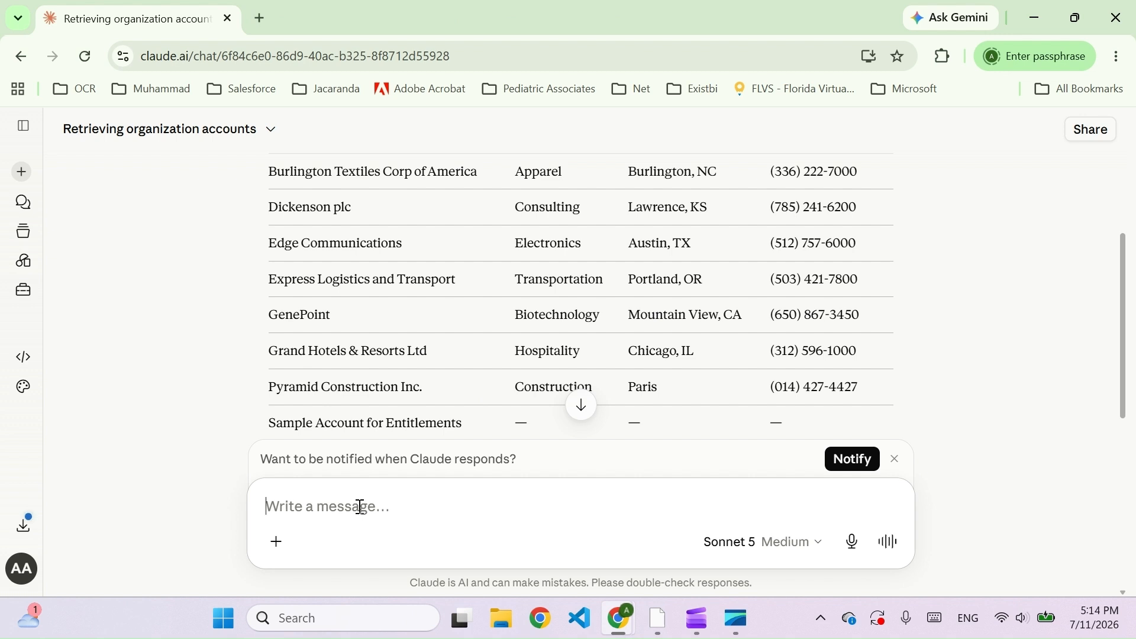
pyautogui.write('list ')
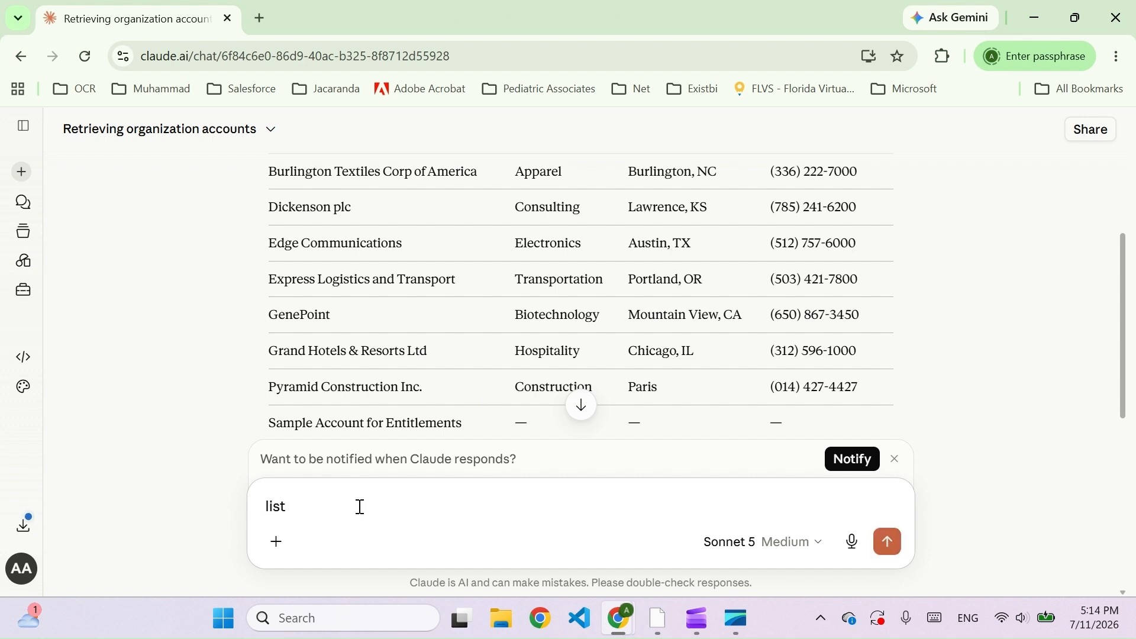
pyautogui.write('all the')
pyautogui.moveTo(411, 518); pyautogui.dragTo(271, 505)
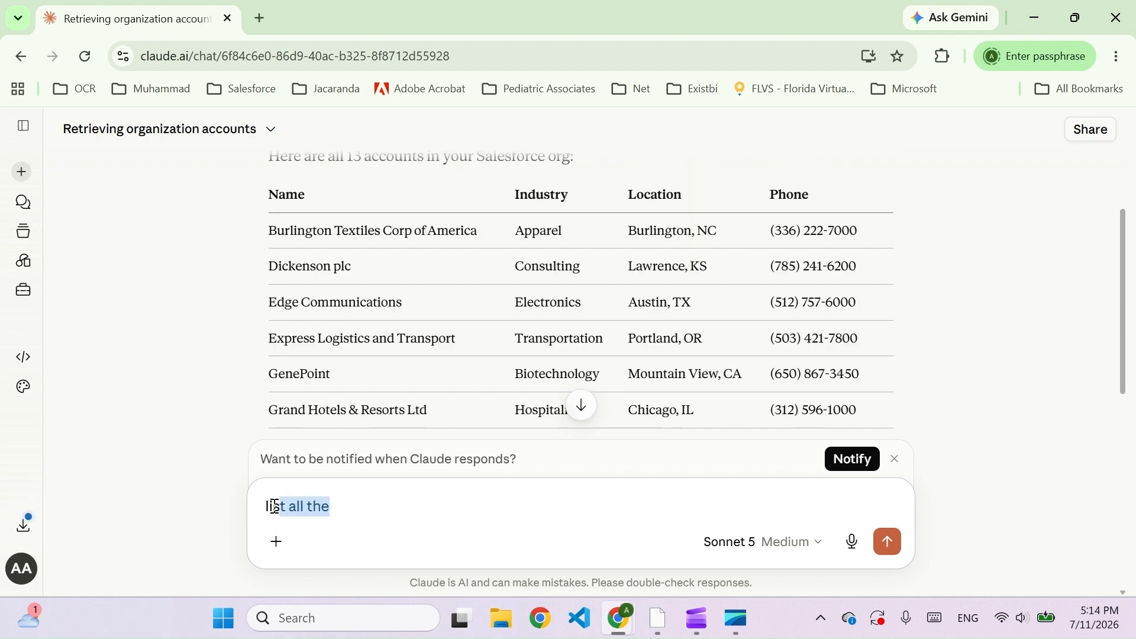
pyautogui.click(397, 511)
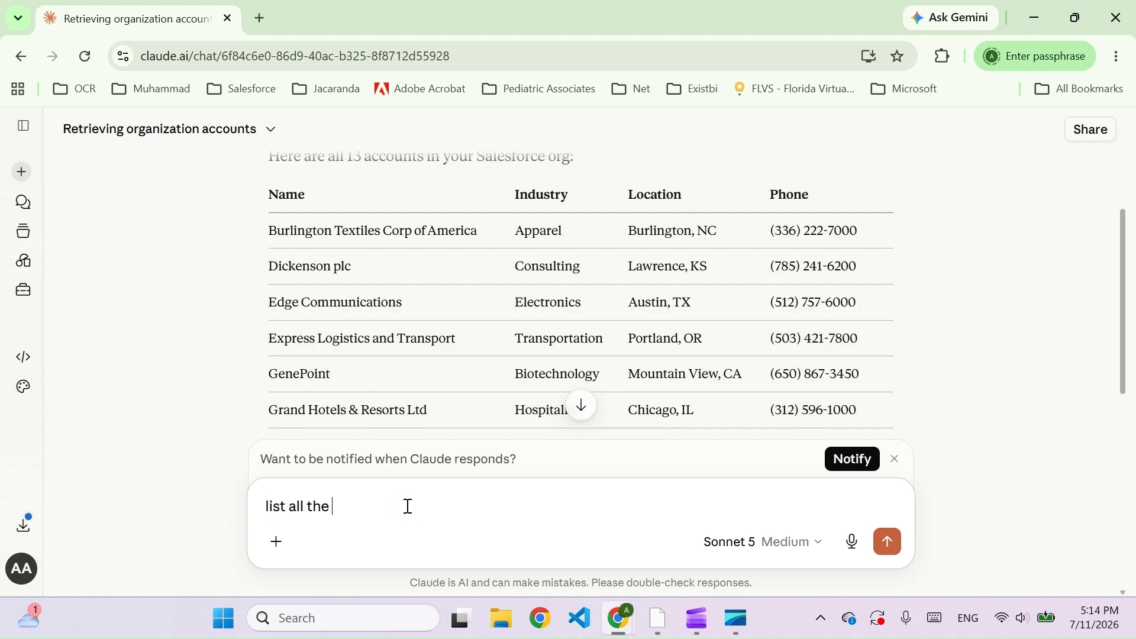
pyautogui.write('opportunities fo')
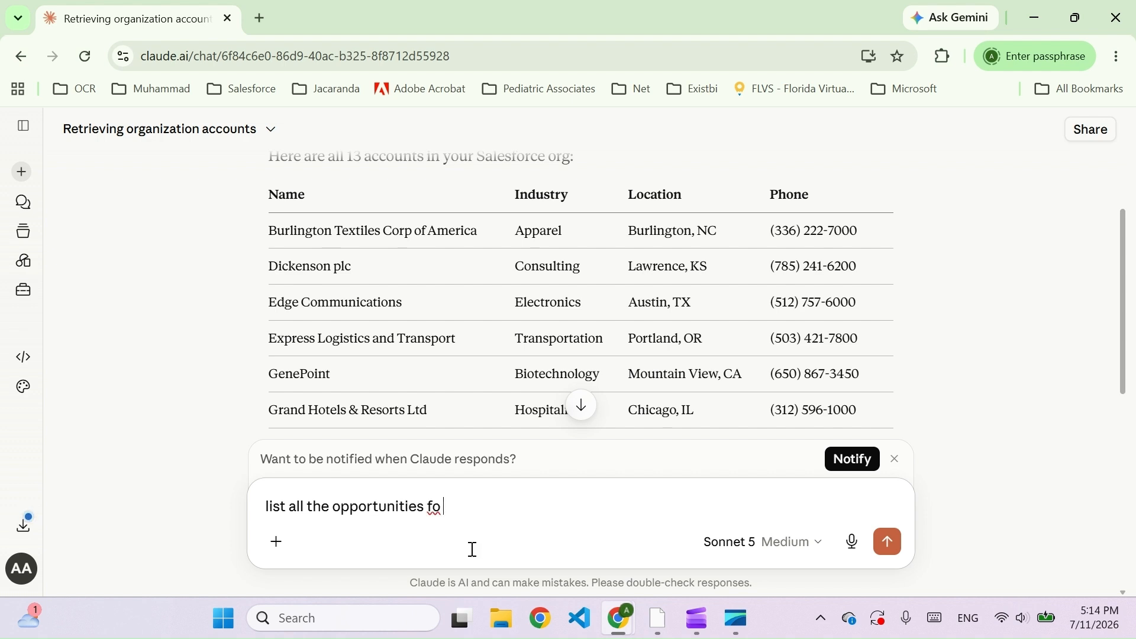
pyautogui.moveTo(472, 507); pyautogui.dragTo(342, 538)
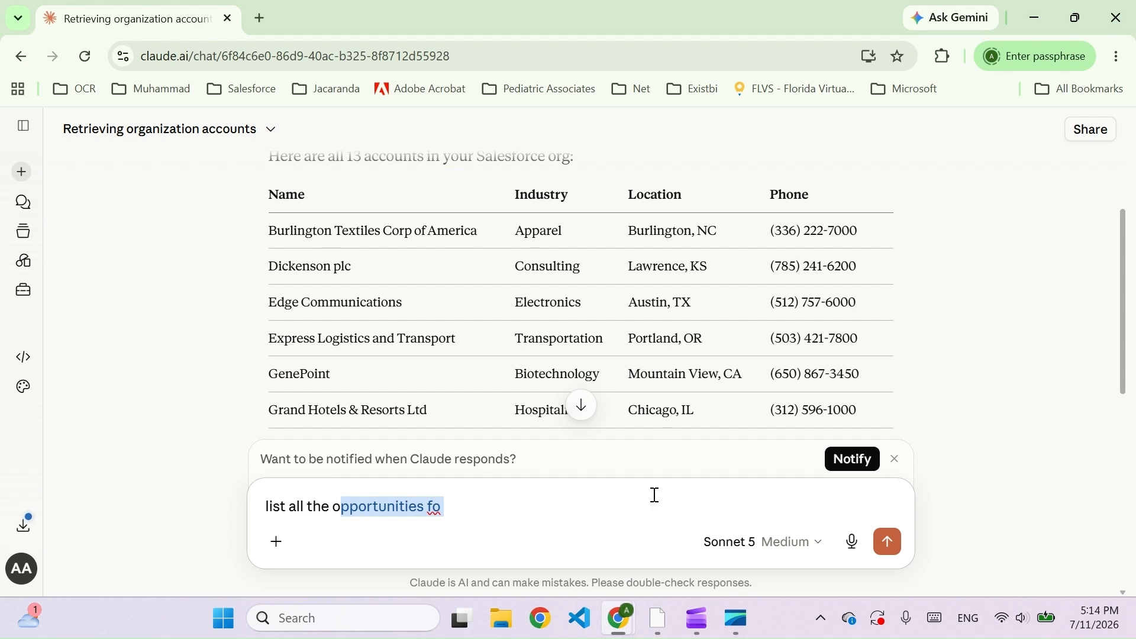
pyautogui.scroll(-2, 963, 466)
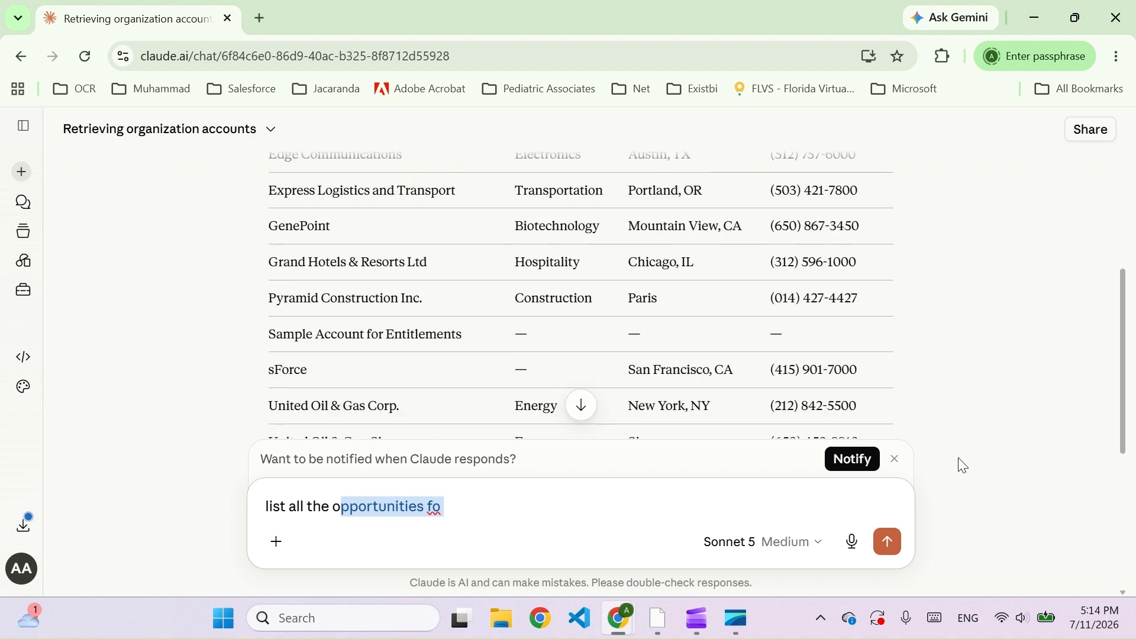
pyautogui.click(458, 504)
pyautogui.press('BackSpace')
pyautogui.press('BackSpace')
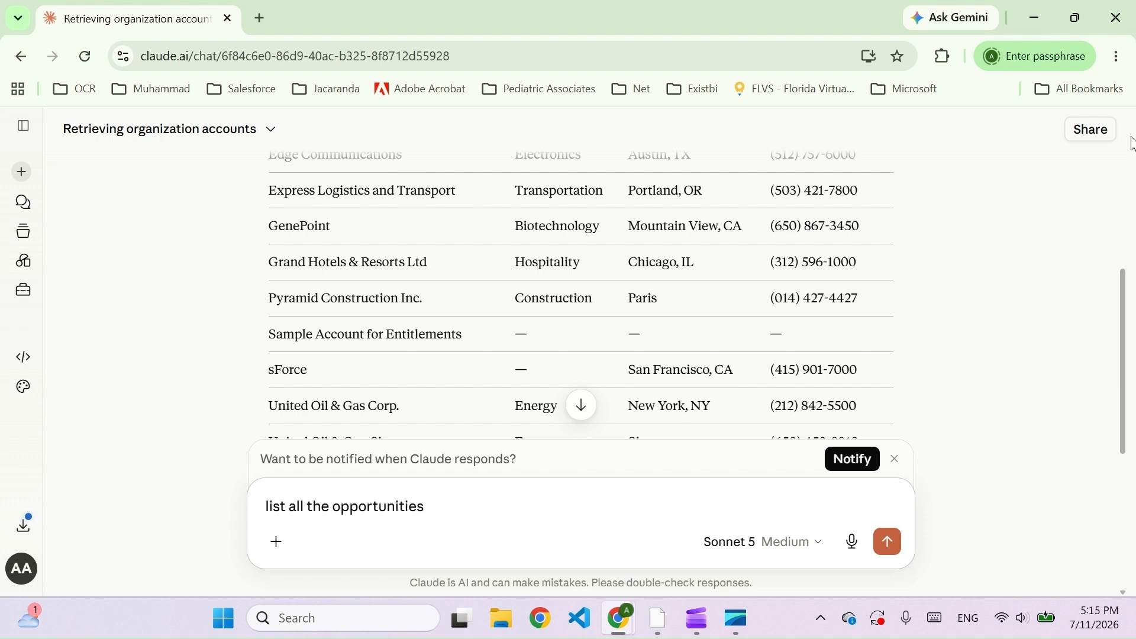
pyautogui.write('of the account Edge Co')
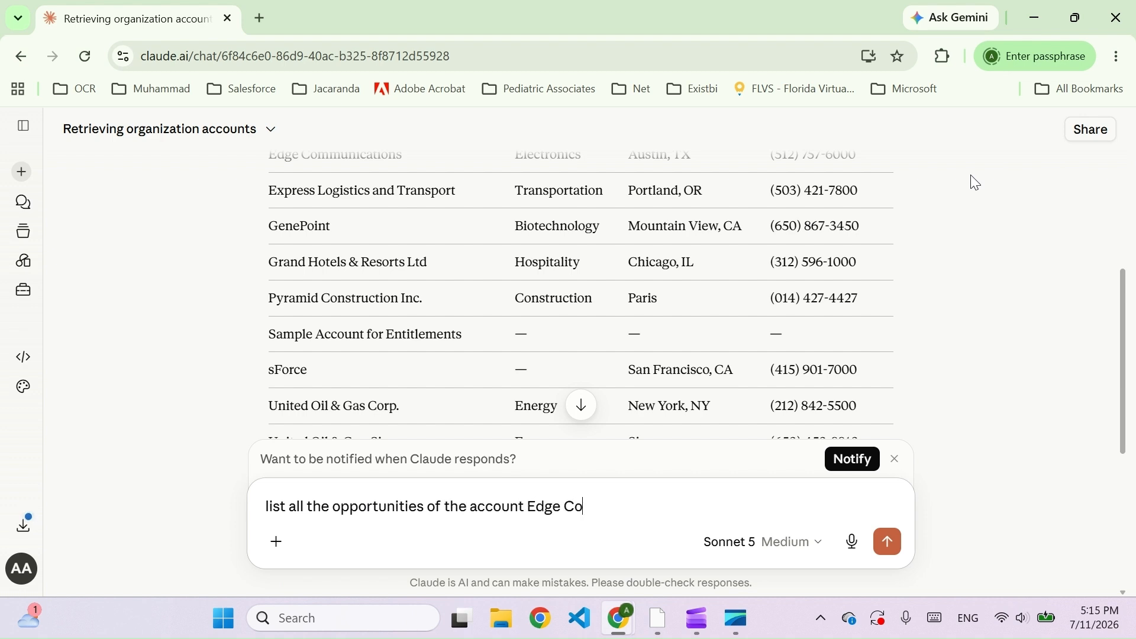
pyautogui.write('mmunications')
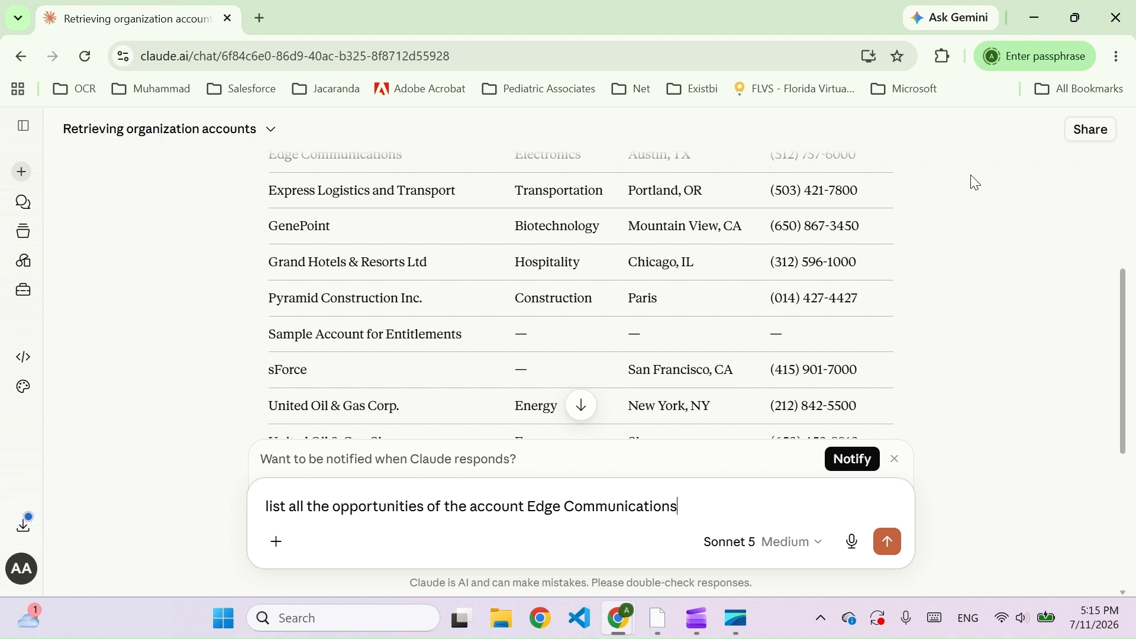
pyautogui.press('Return')
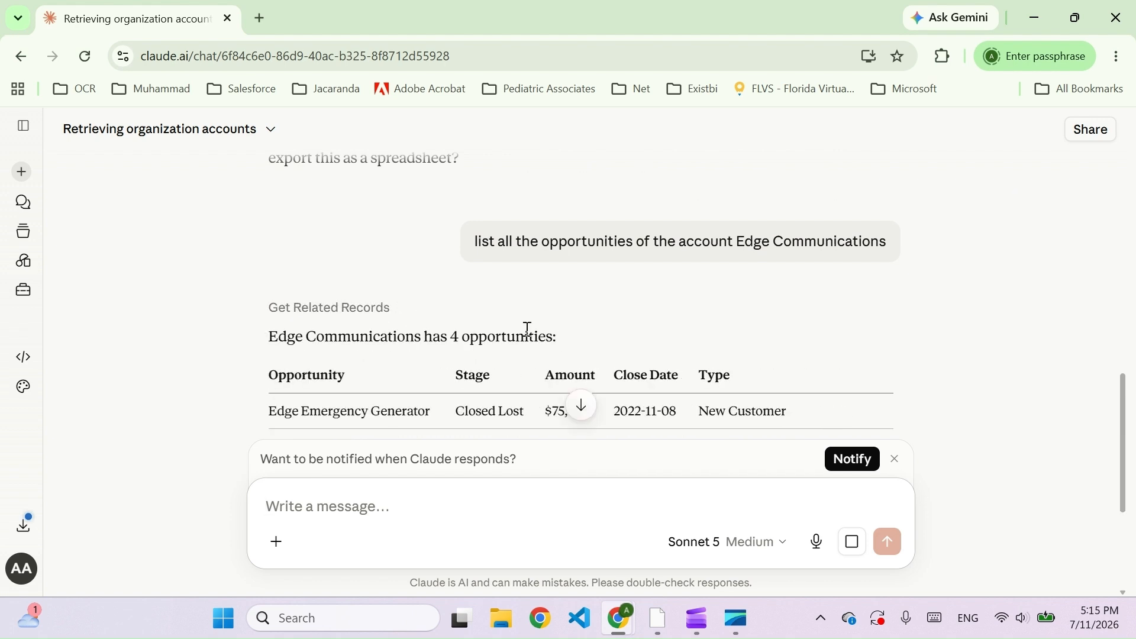
# - Compare Claude's Edge Communications opportunity table with the account's opportunities list in Salesforce
pyautogui.scroll(-2, 533, 341)
pyautogui.hotkey('alt', 'Tab')
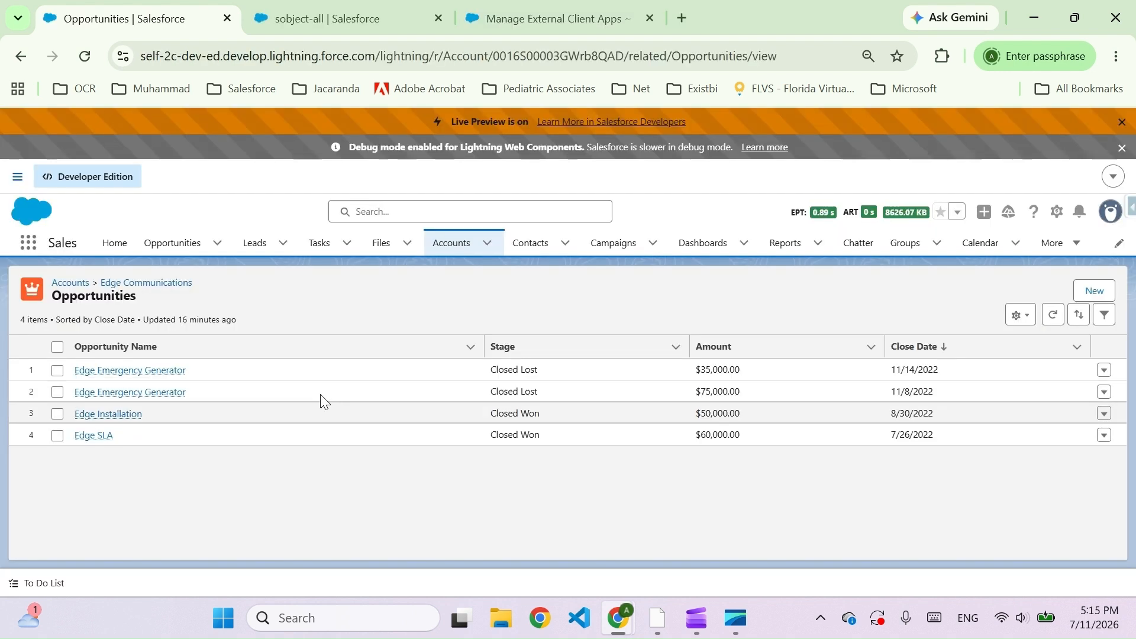
pyautogui.hotkey('alt', 'Tab')
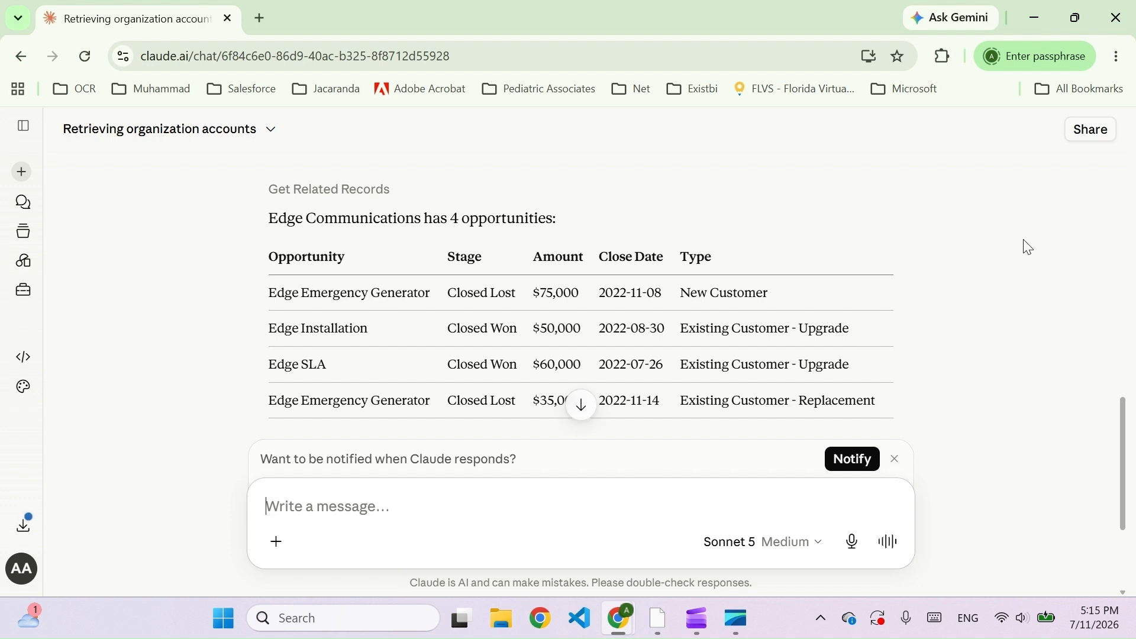
pyautogui.hotkey('alt', 'Tab')
# - Switch to Claude and send the prompt "Update Opportunites by the name Edge Emergency Generator to Closed Won Stage"
pyautogui.hotkey('alt', 'Tab')
pyautogui.write('Update ')
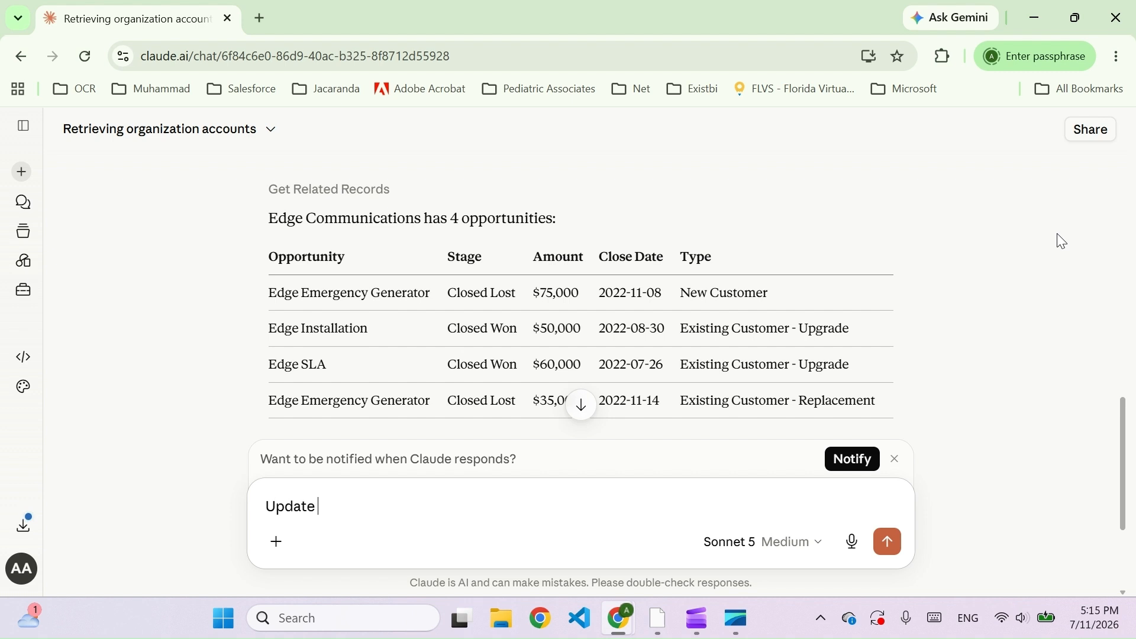
pyautogui.write('Opportunites')
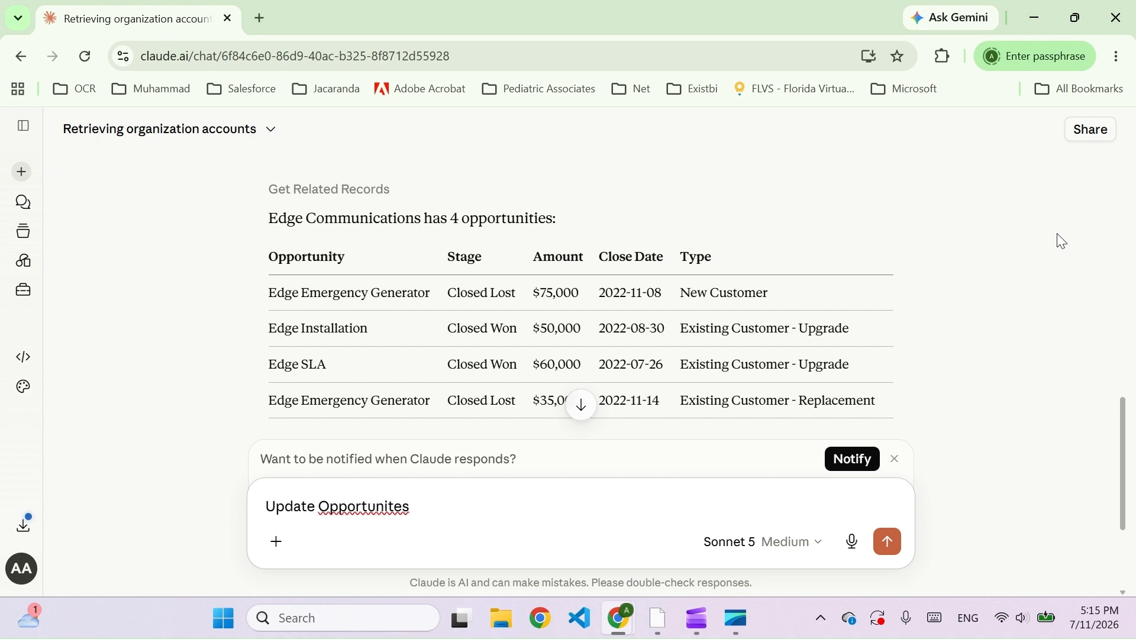
pyautogui.write('by the name Edge')
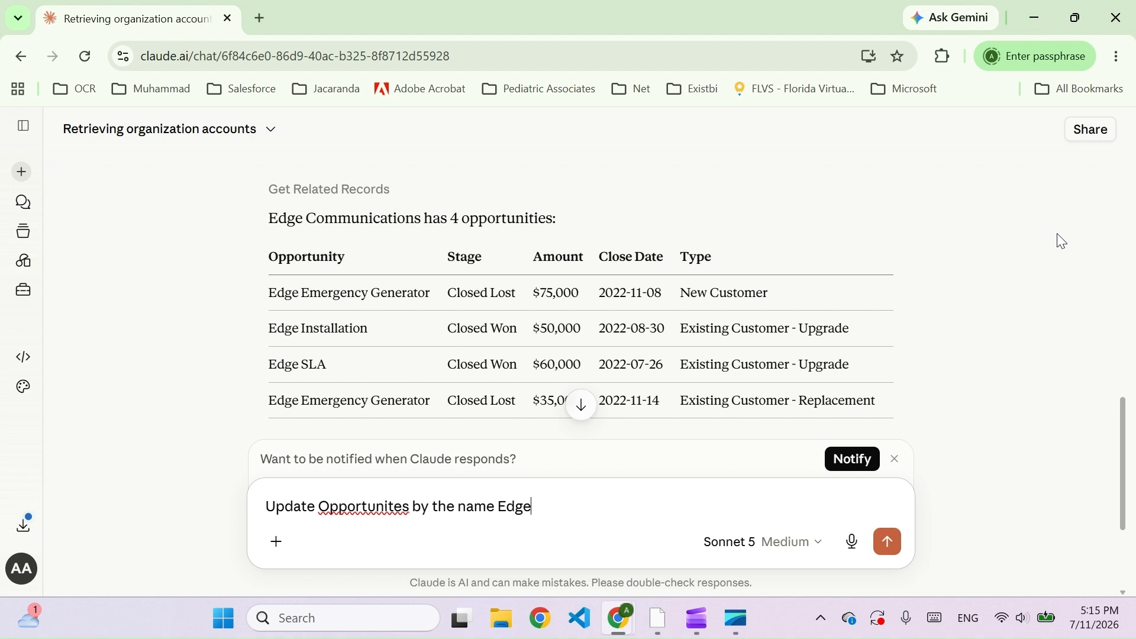
pyautogui.write(' Emergency Generator')
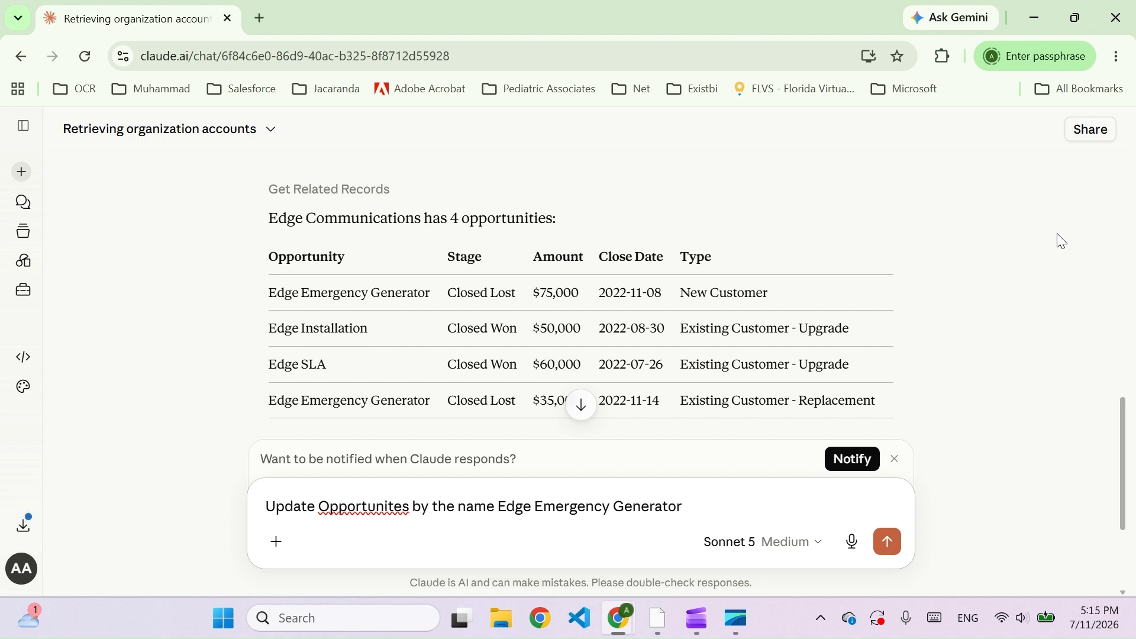
pyautogui.write('to Closed Won Stage')
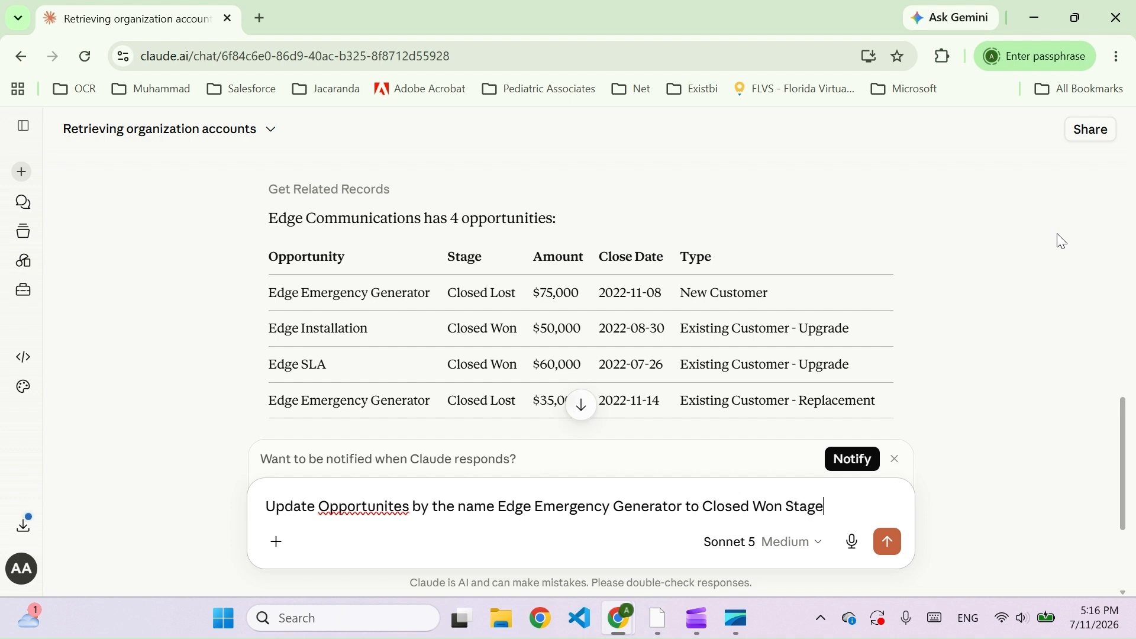
pyautogui.press('Return')
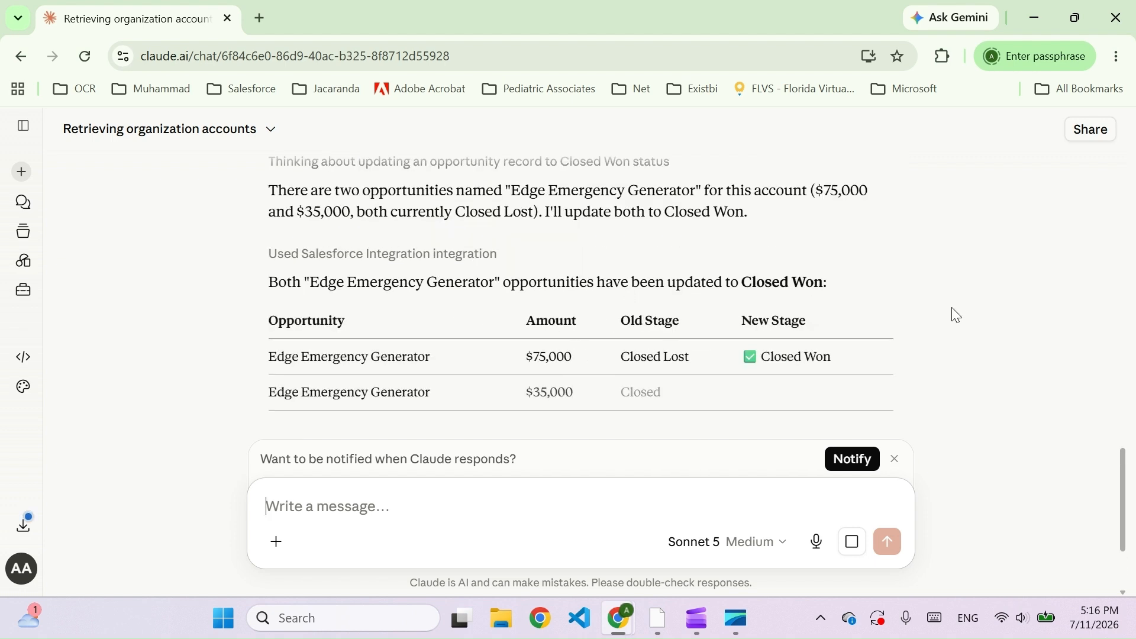
# - Refresh the Edge Communications opportunities list in Salesforce and compare the Edge Emergency Generator stages with Claude's update table
pyautogui.hotkey('alt', 'Tab')
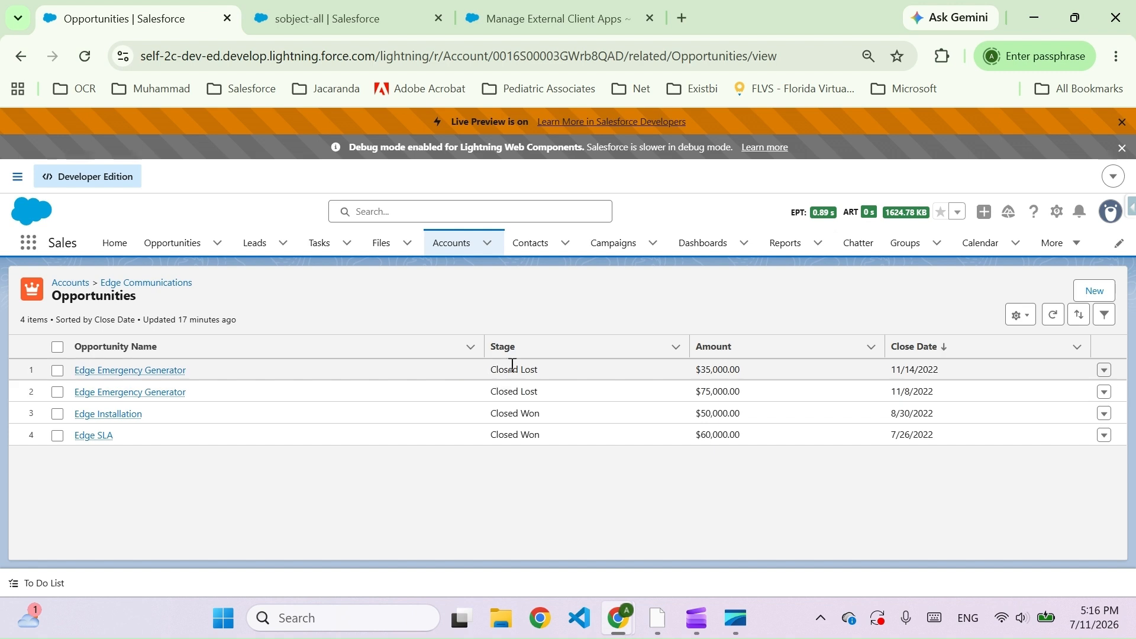
pyautogui.click(1054, 317)
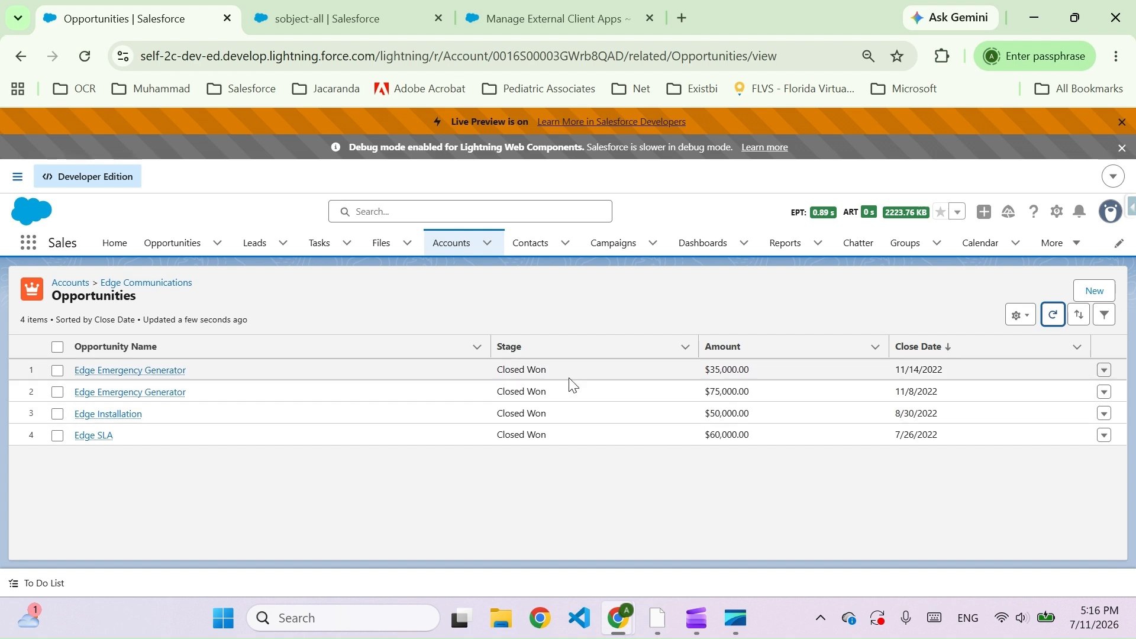
pyautogui.hotkey('alt', 'Tab')
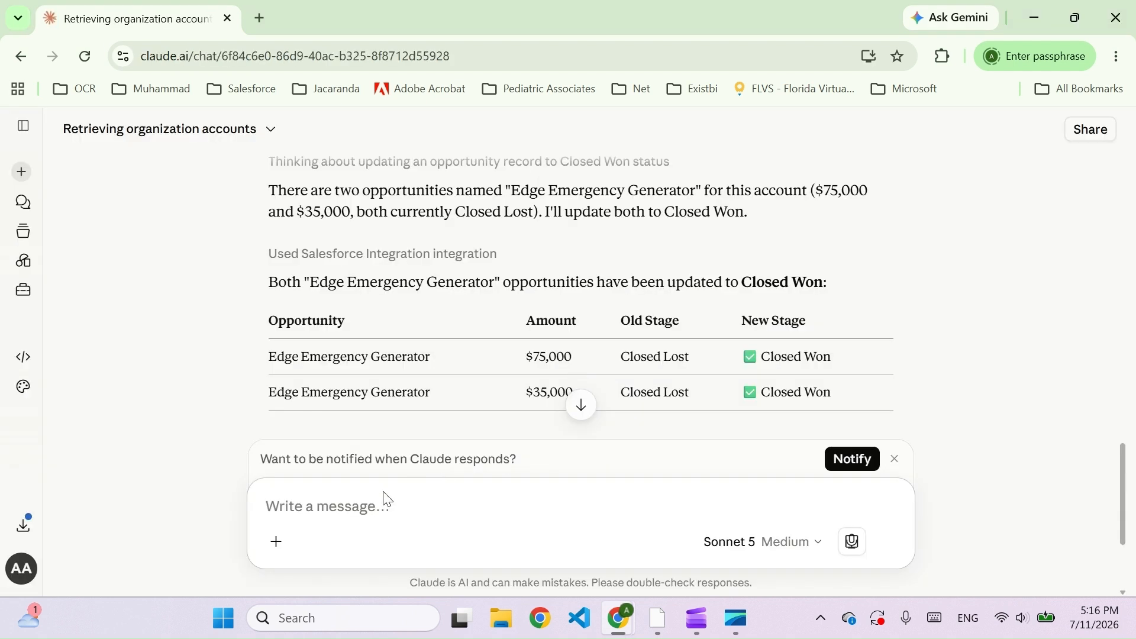
# - Copy the case-creation scenario (computer monitor not working, high priority) from the Sublime Text notes into Claude's message box
pyautogui.click(658, 620)
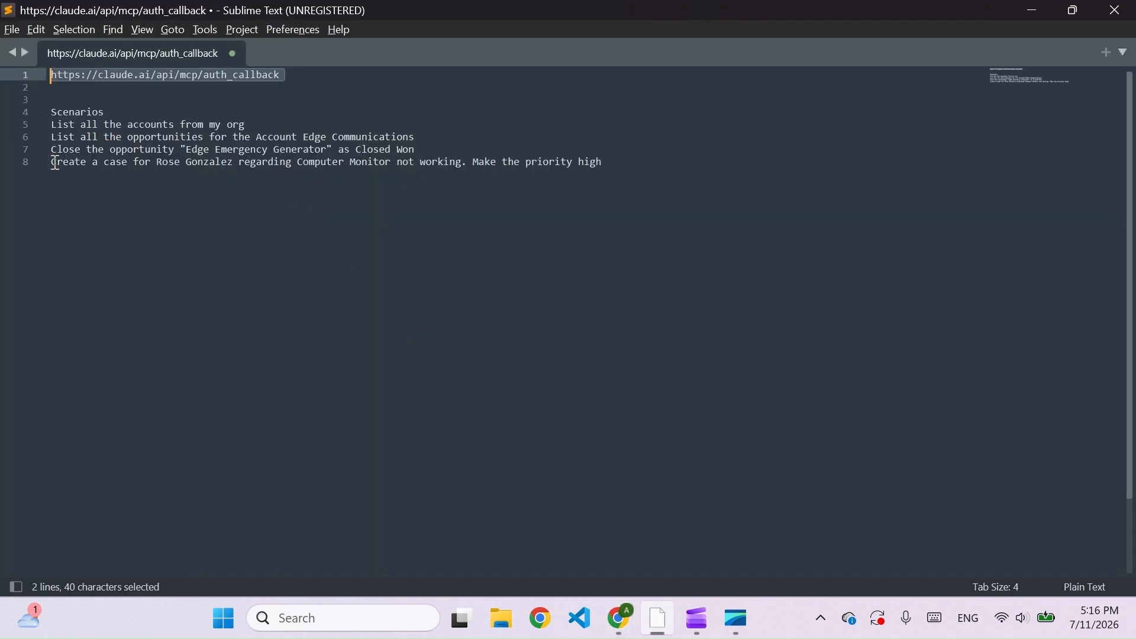
pyautogui.moveTo(55, 164); pyautogui.dragTo(170, 162)
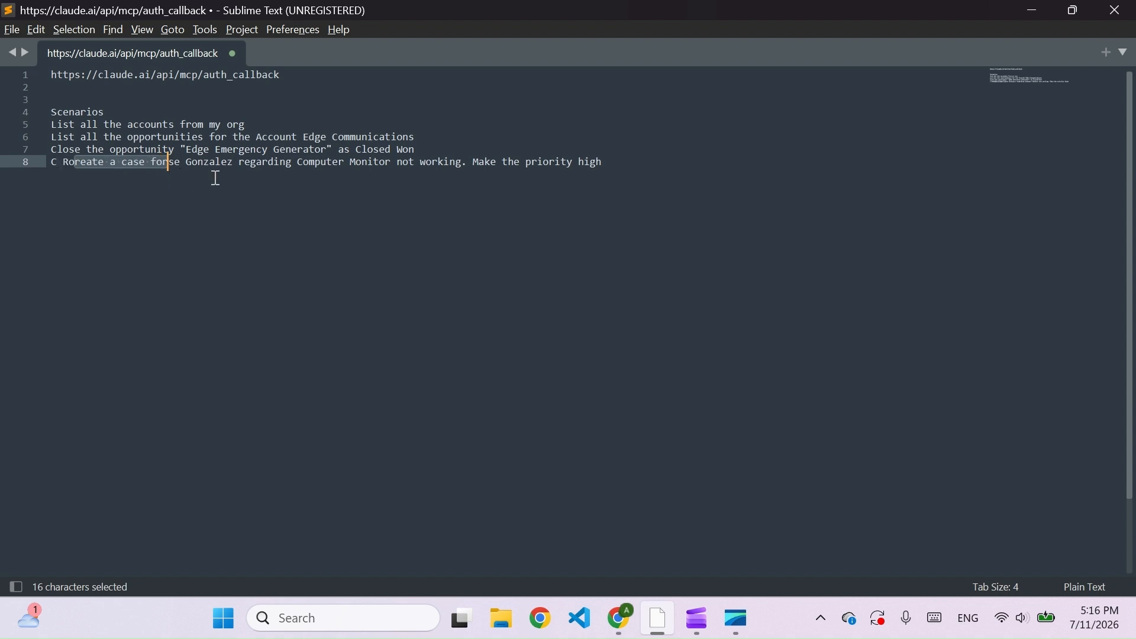
pyautogui.hotkey('ctrl', 'z')
pyautogui.moveTo(609, 161); pyautogui.dragTo(34, 165)
pyautogui.hotkey('ctrl', 'c')
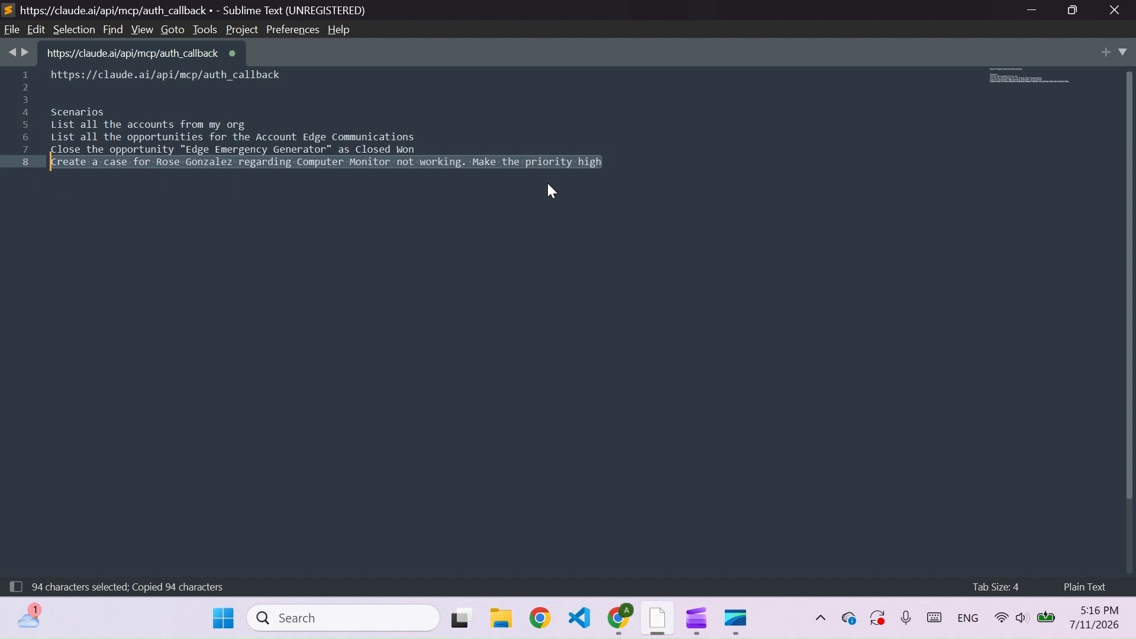
pyautogui.hotkey('alt', 'Tab')
pyautogui.click(456, 522)
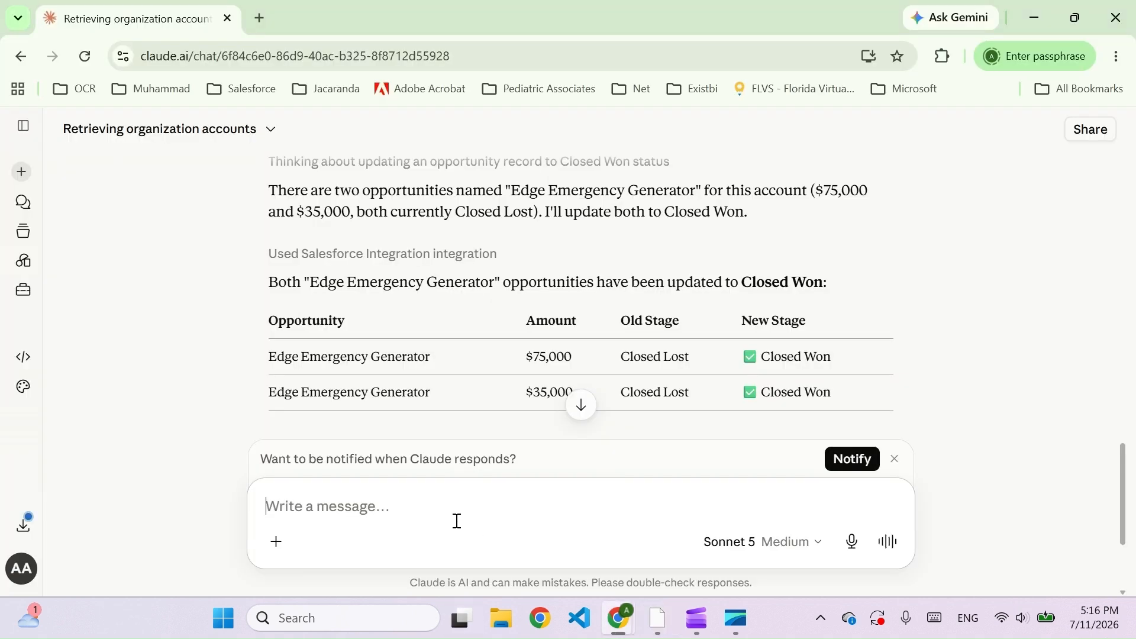
pyautogui.hotkey('ctrl', 'v')
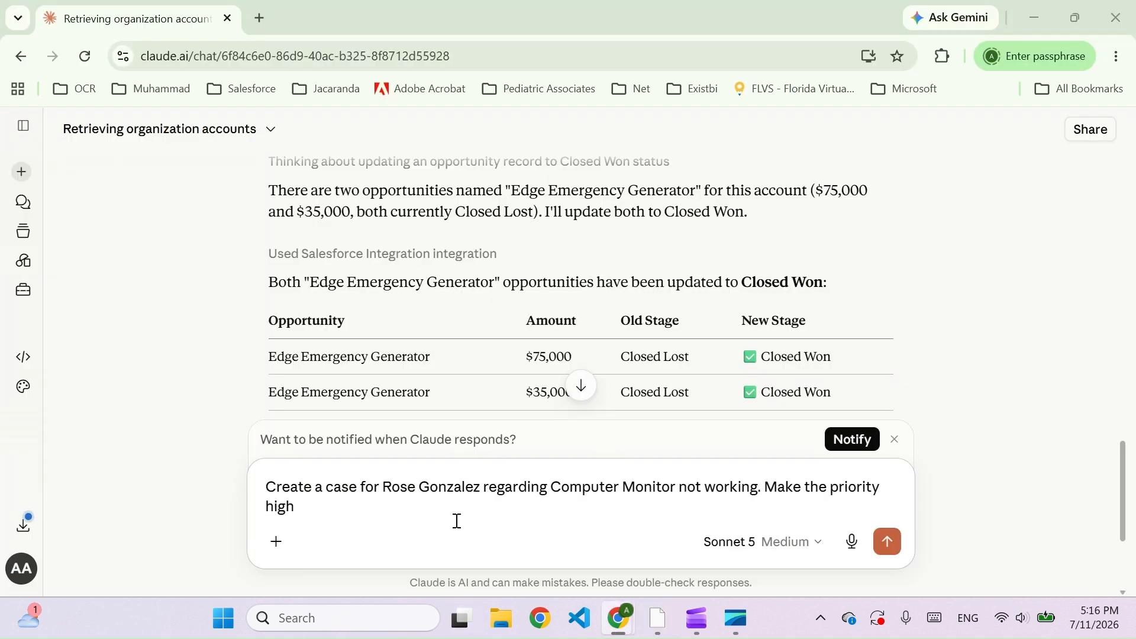
# - Switch to Salesforce and view the full list of cases related to the Edge Communications account
pyautogui.hotkey('alt', 'Tab')
pyautogui.hotkey('alt', 'Tab')
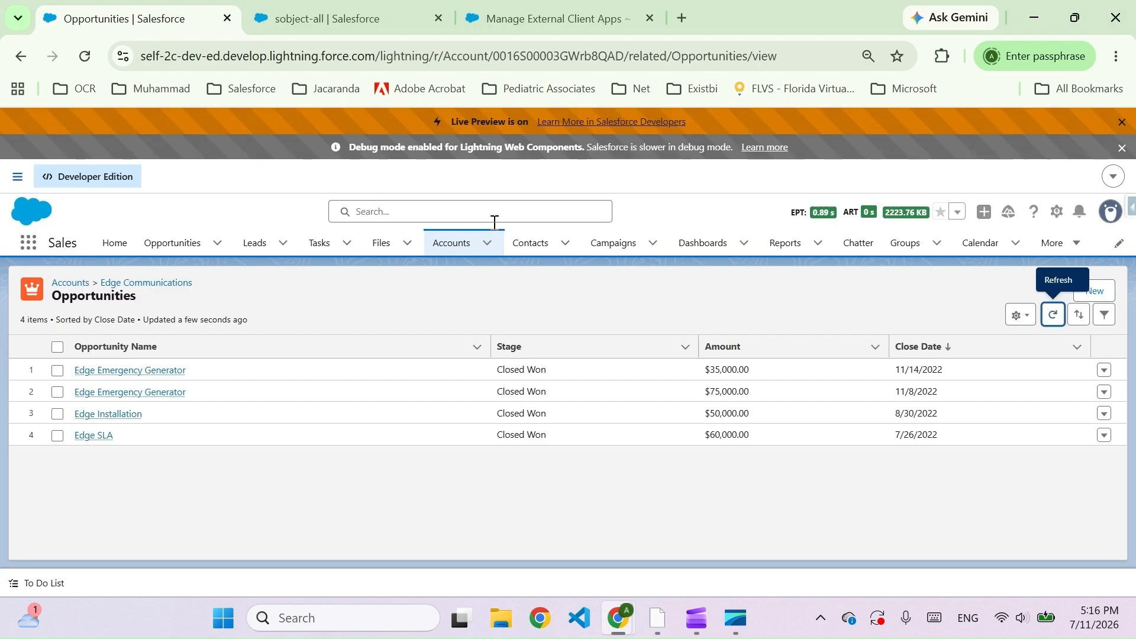
pyautogui.click(172, 283)
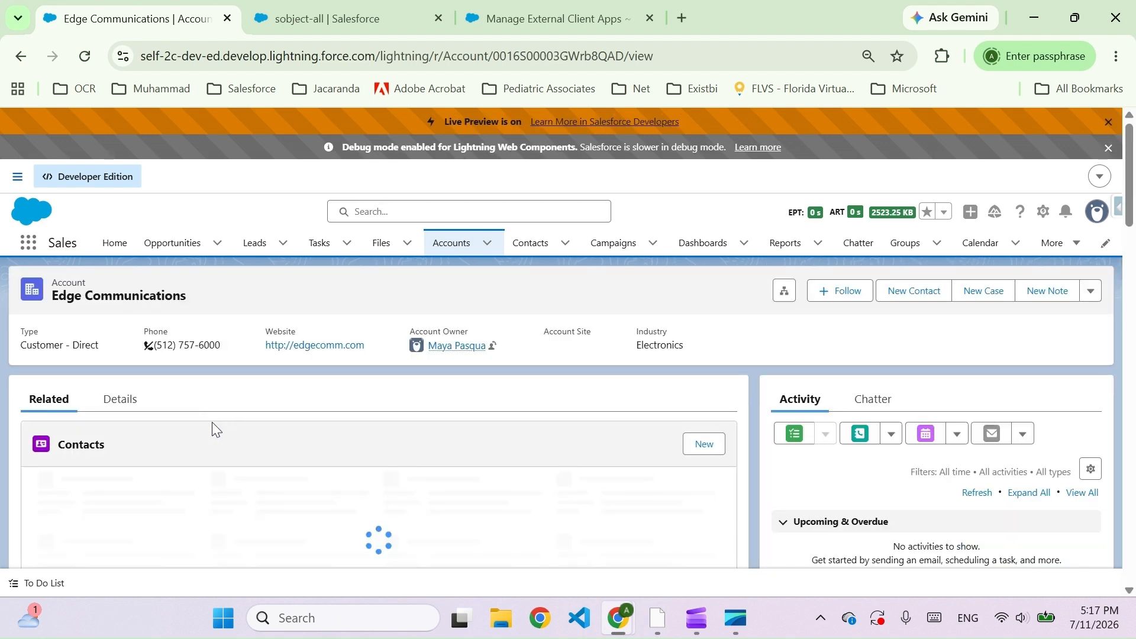
pyautogui.scroll(-5, 130, 488)
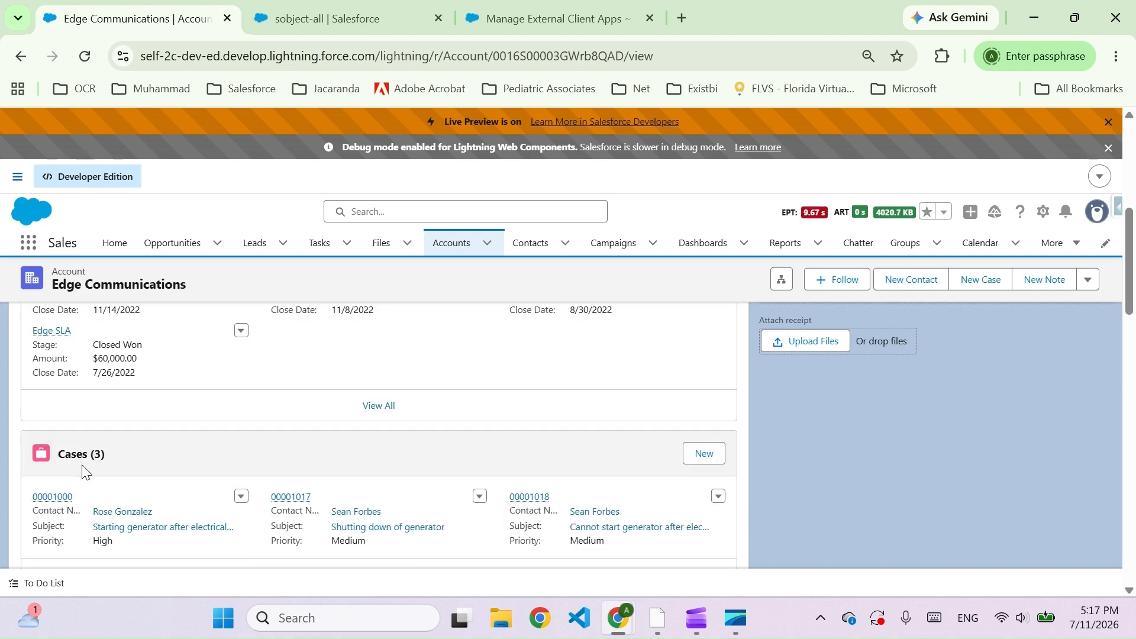
pyautogui.click(81, 455)
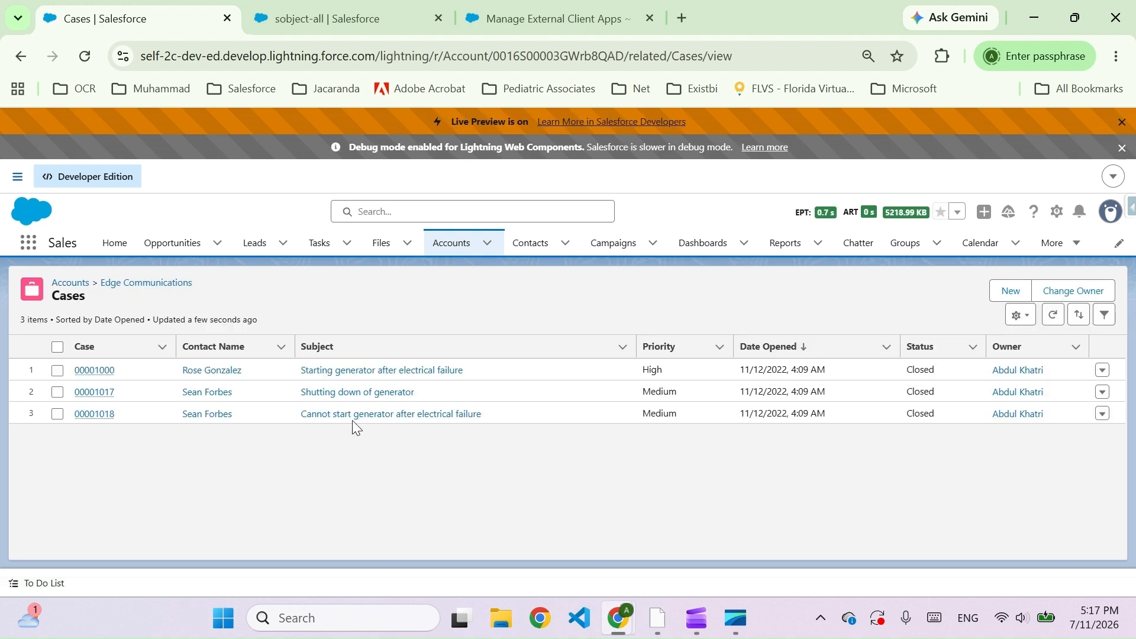
# - Switch to Claude and send the prepared prompt to create a high-priority case about the contact's computer monitor not working
pyautogui.hotkey('alt', 'Tab')
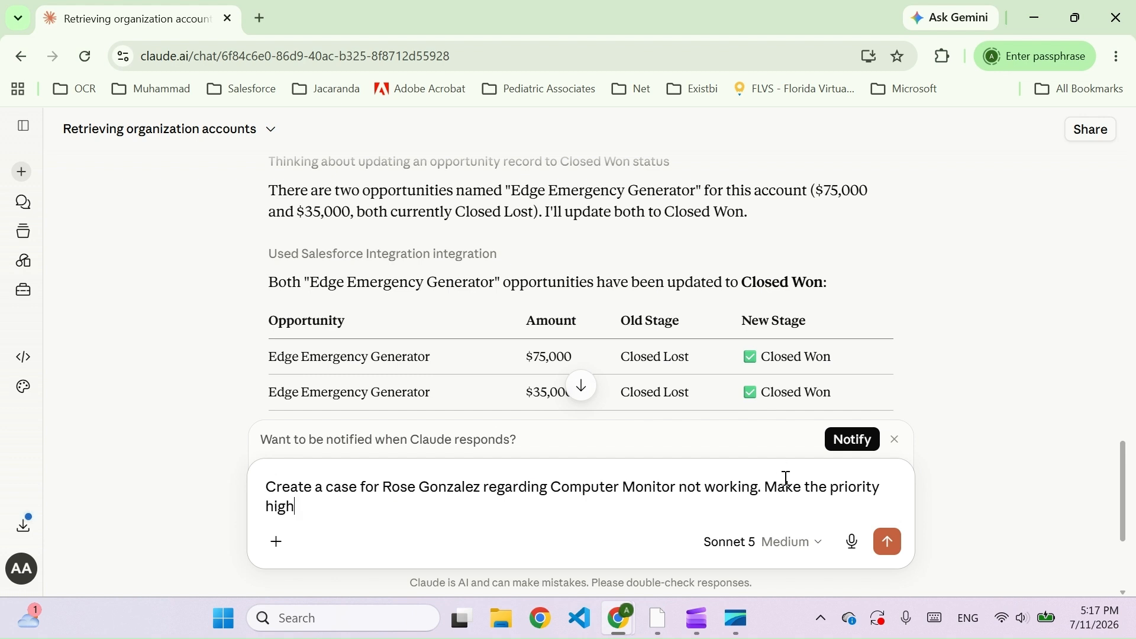
pyautogui.click(890, 542)
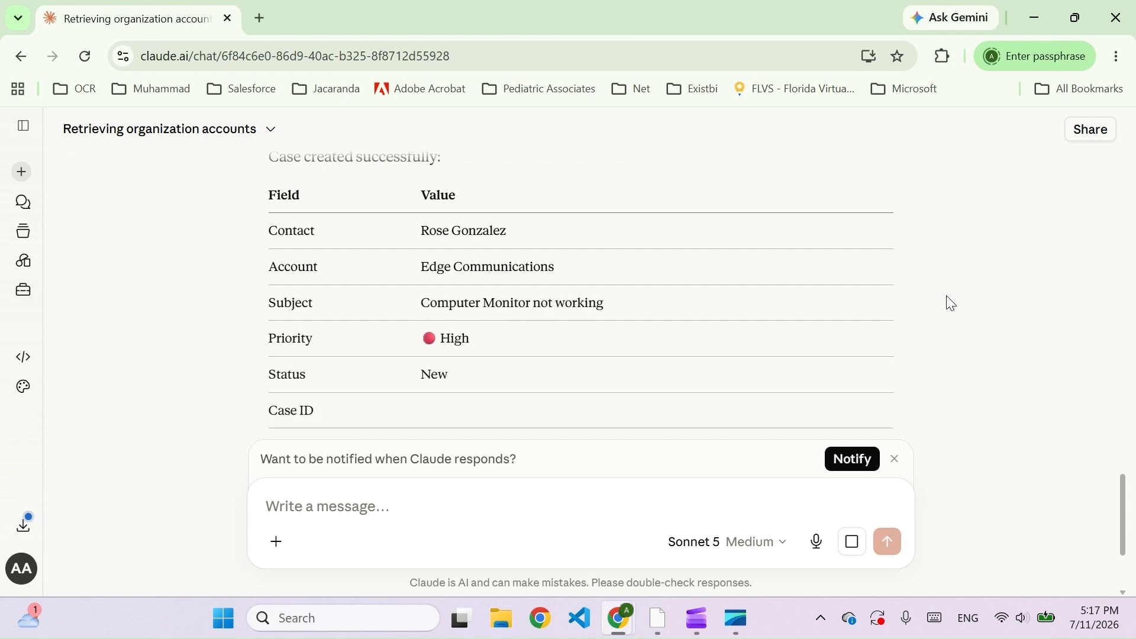
# - Refresh the Edge Communications cases list in Salesforce and compare the "Computer Monitor not working" case with Claude's summary
pyautogui.hotkey('alt', 'Tab')
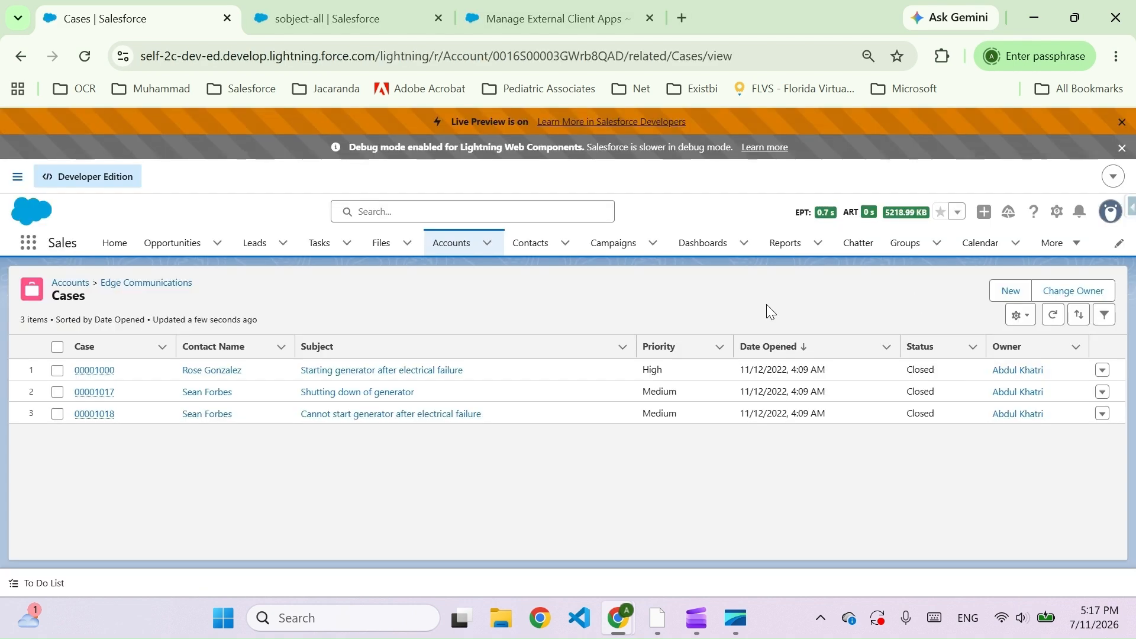
pyautogui.click(1053, 316)
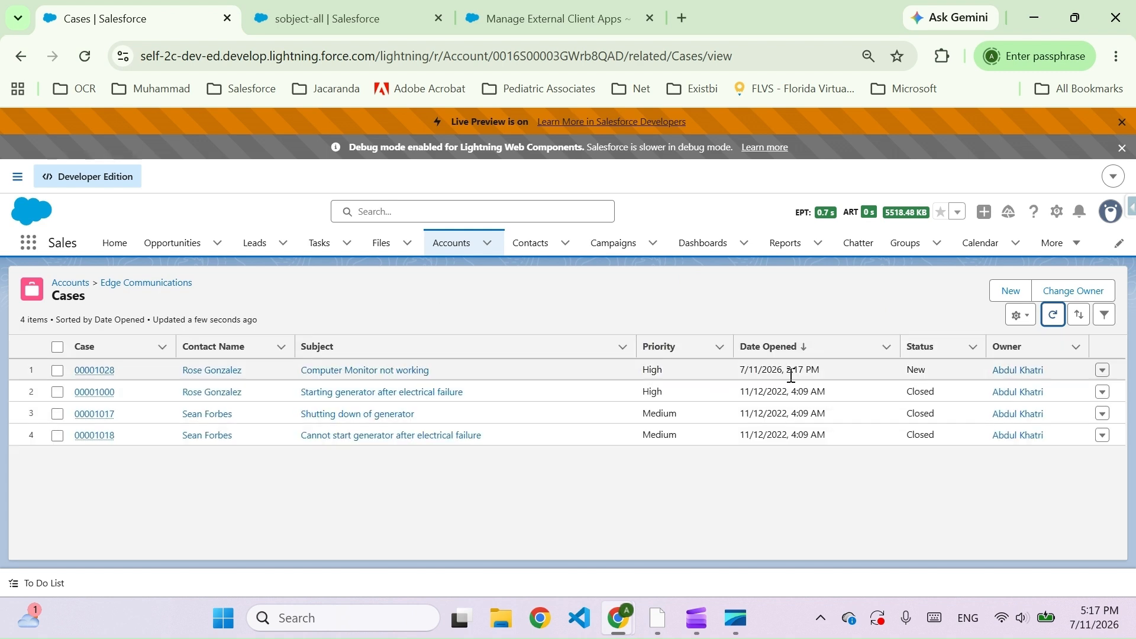
pyautogui.hotkey('alt', 'Tab')
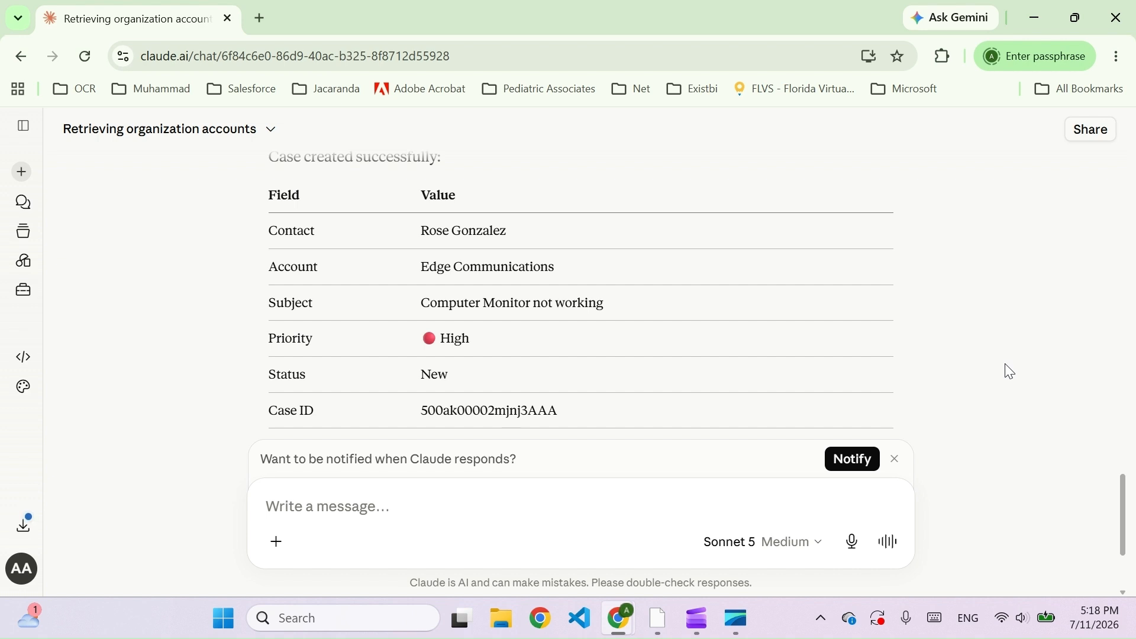
pyautogui.hotkey('alt', 'Tab')
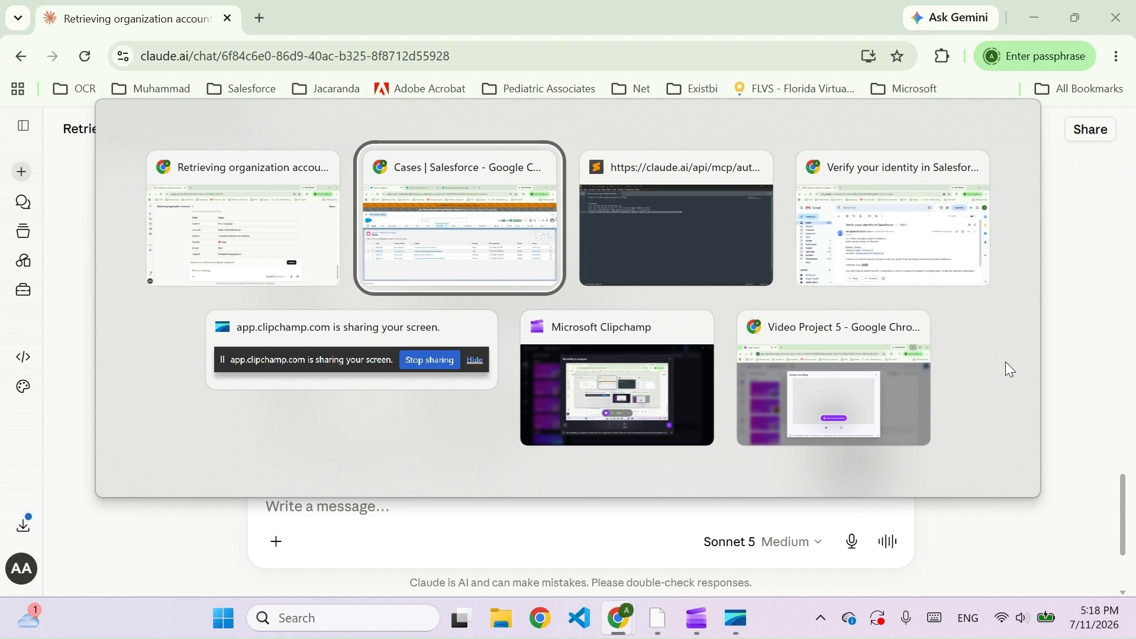
pyautogui.click(399, 339)
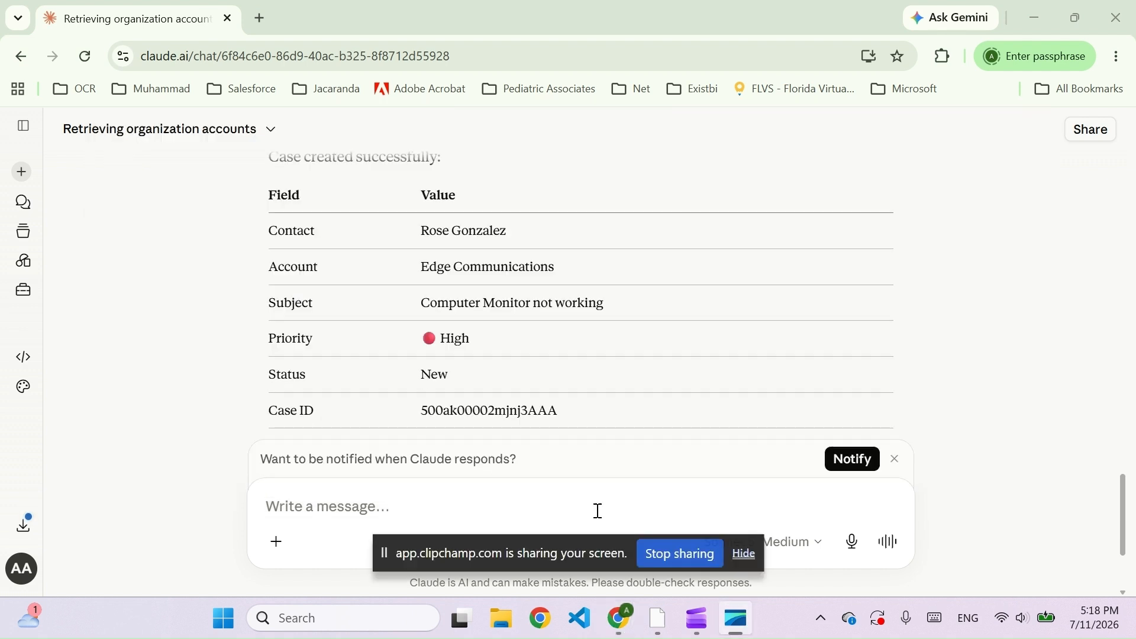